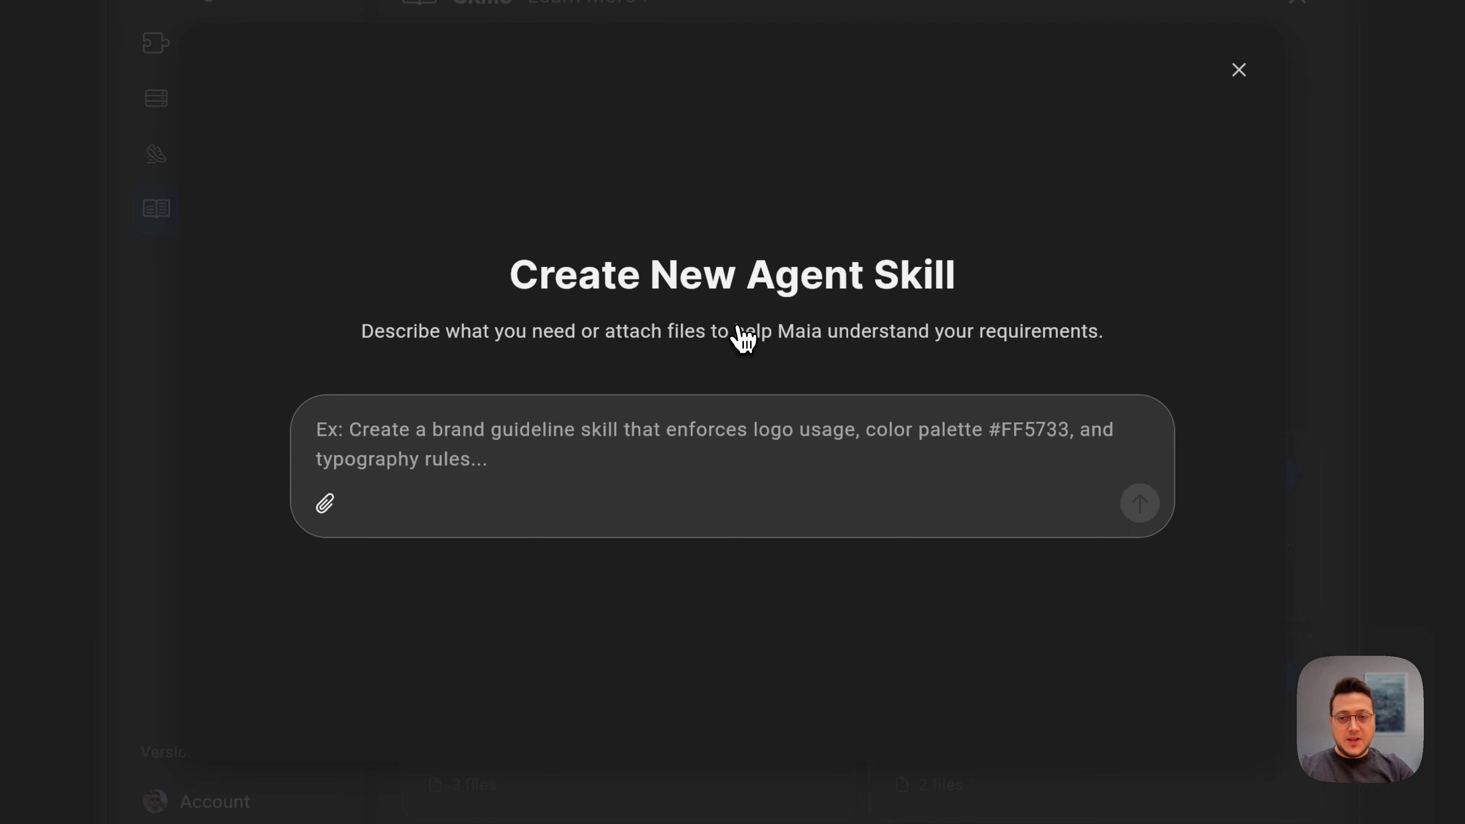
Step: Select and copy the entire KORT homepage content, then go back to the Maia new-skill form
left_click(467, 55)
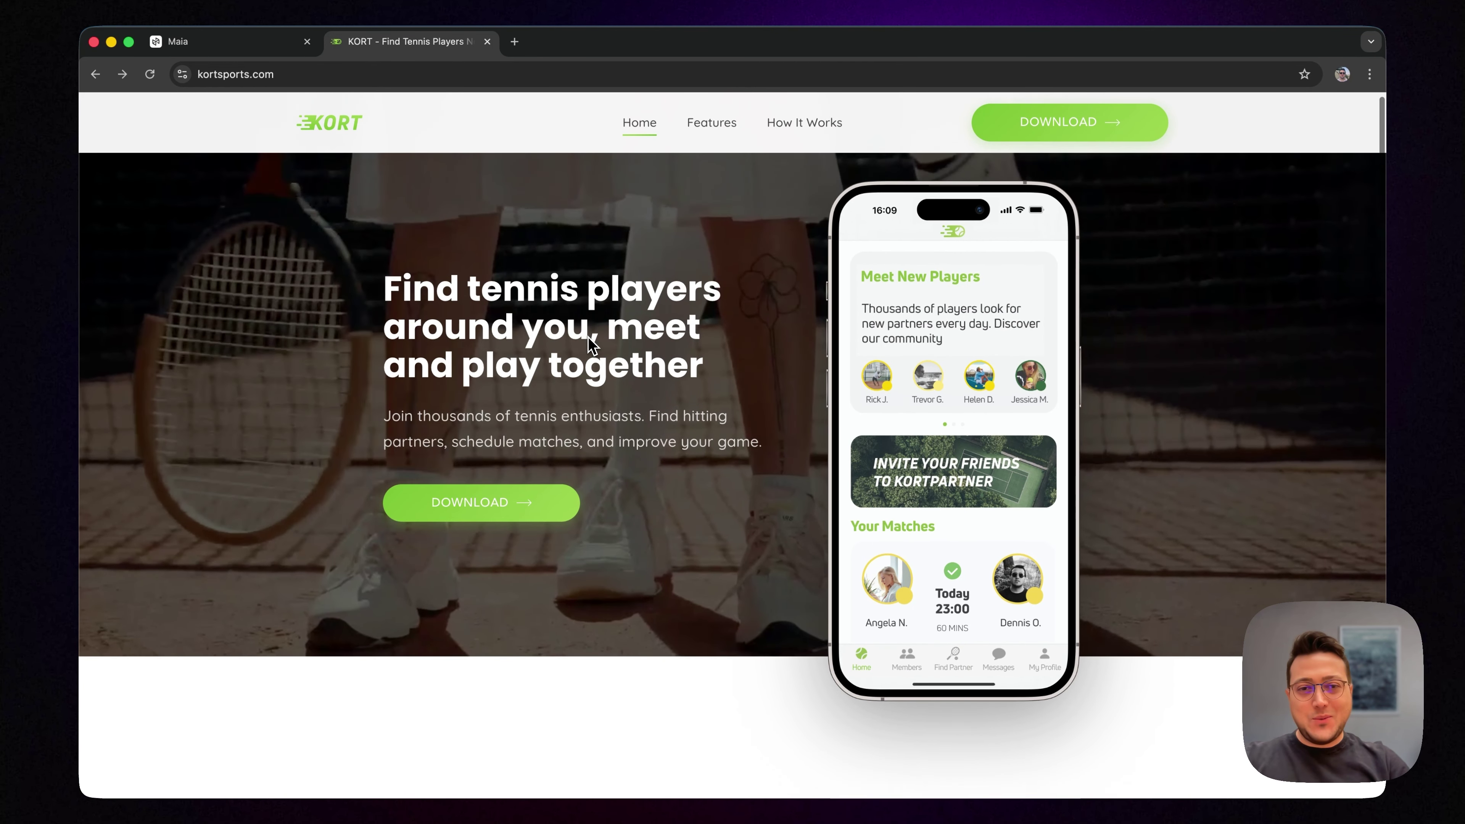
scroll(588, 340, "down", 20)
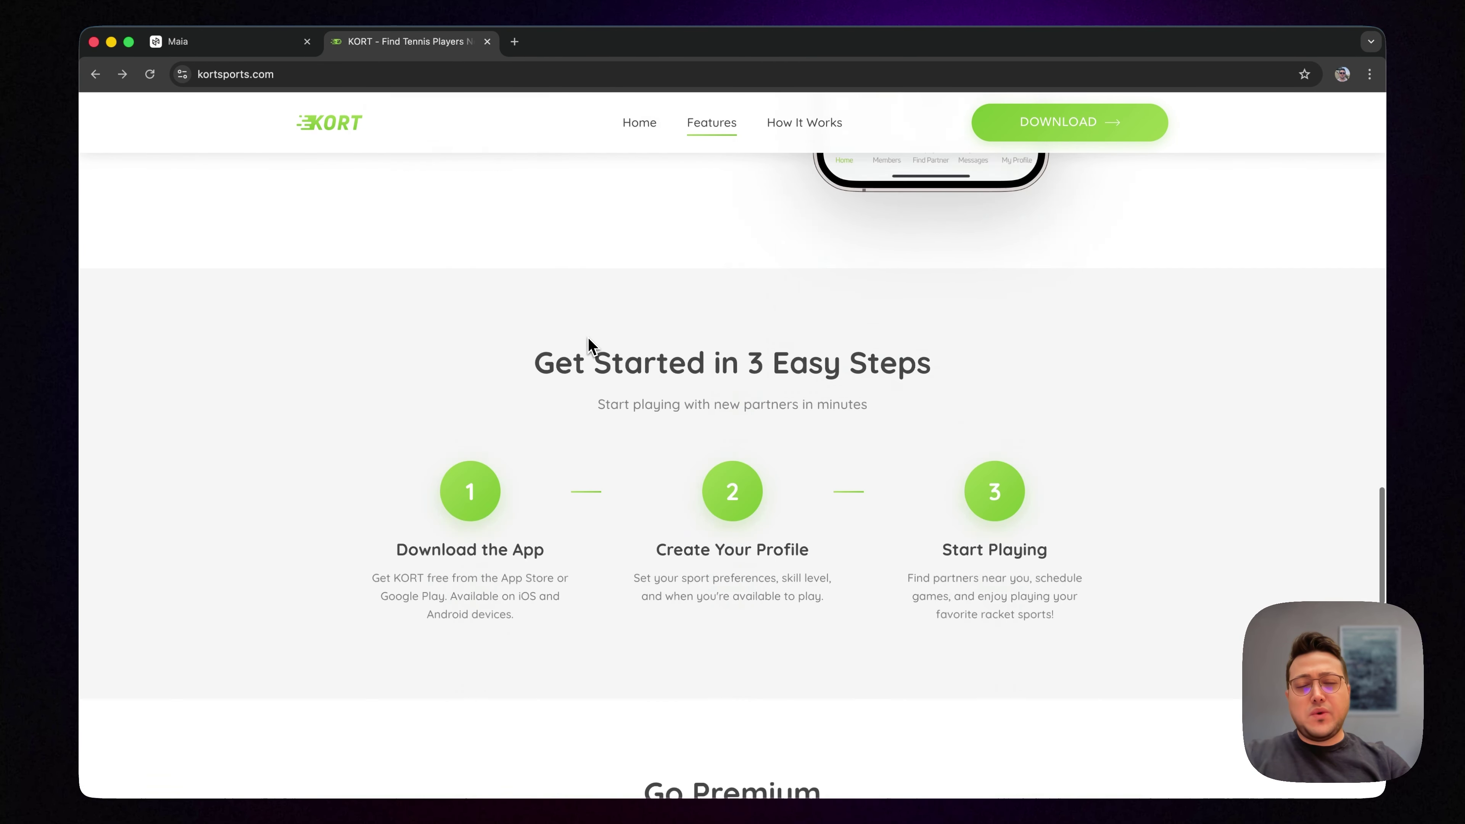
scroll(588, 341, "down", 10)
scroll(588, 341, "up", 20)
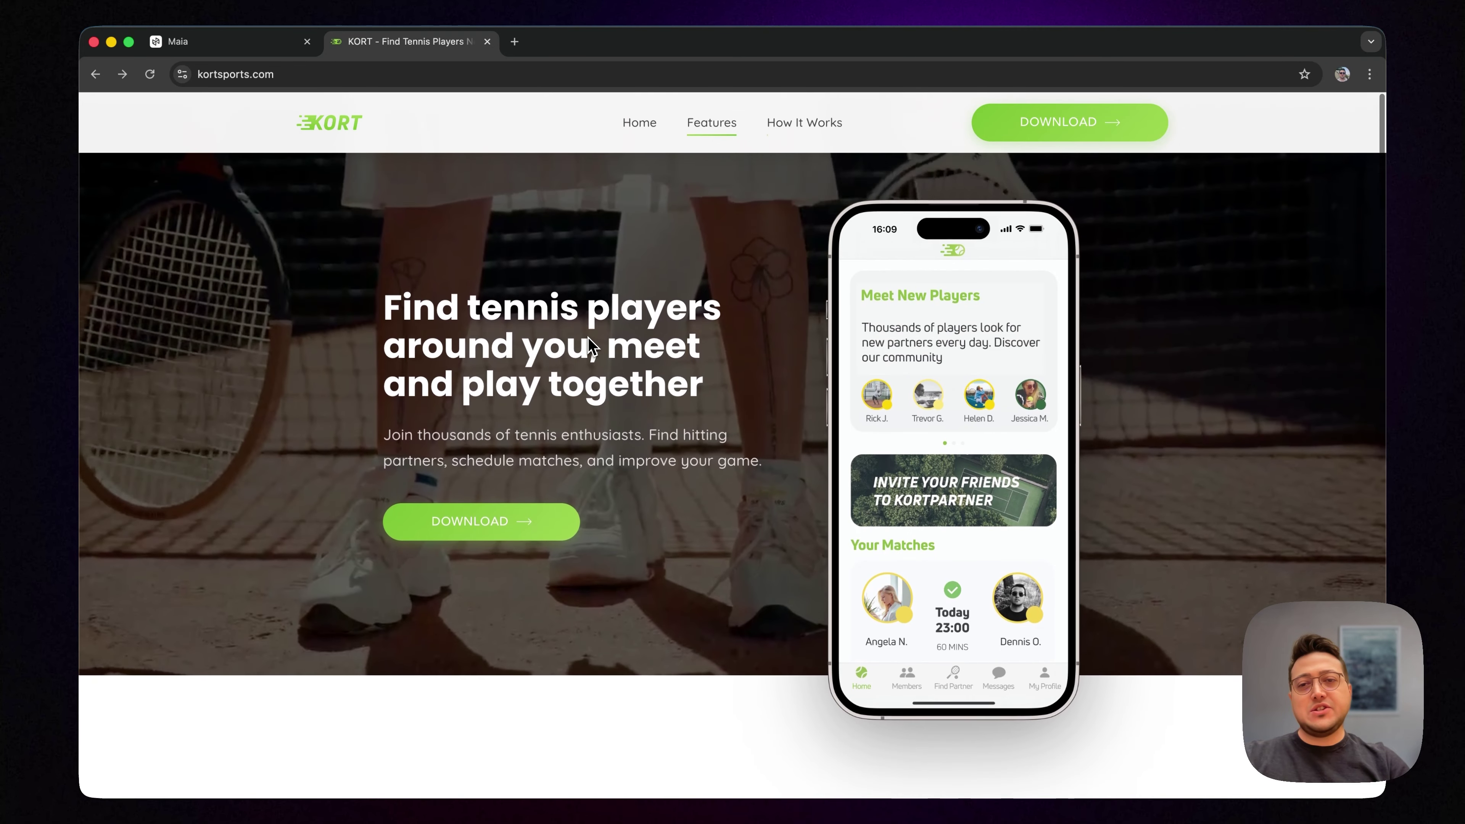
key("super+a")
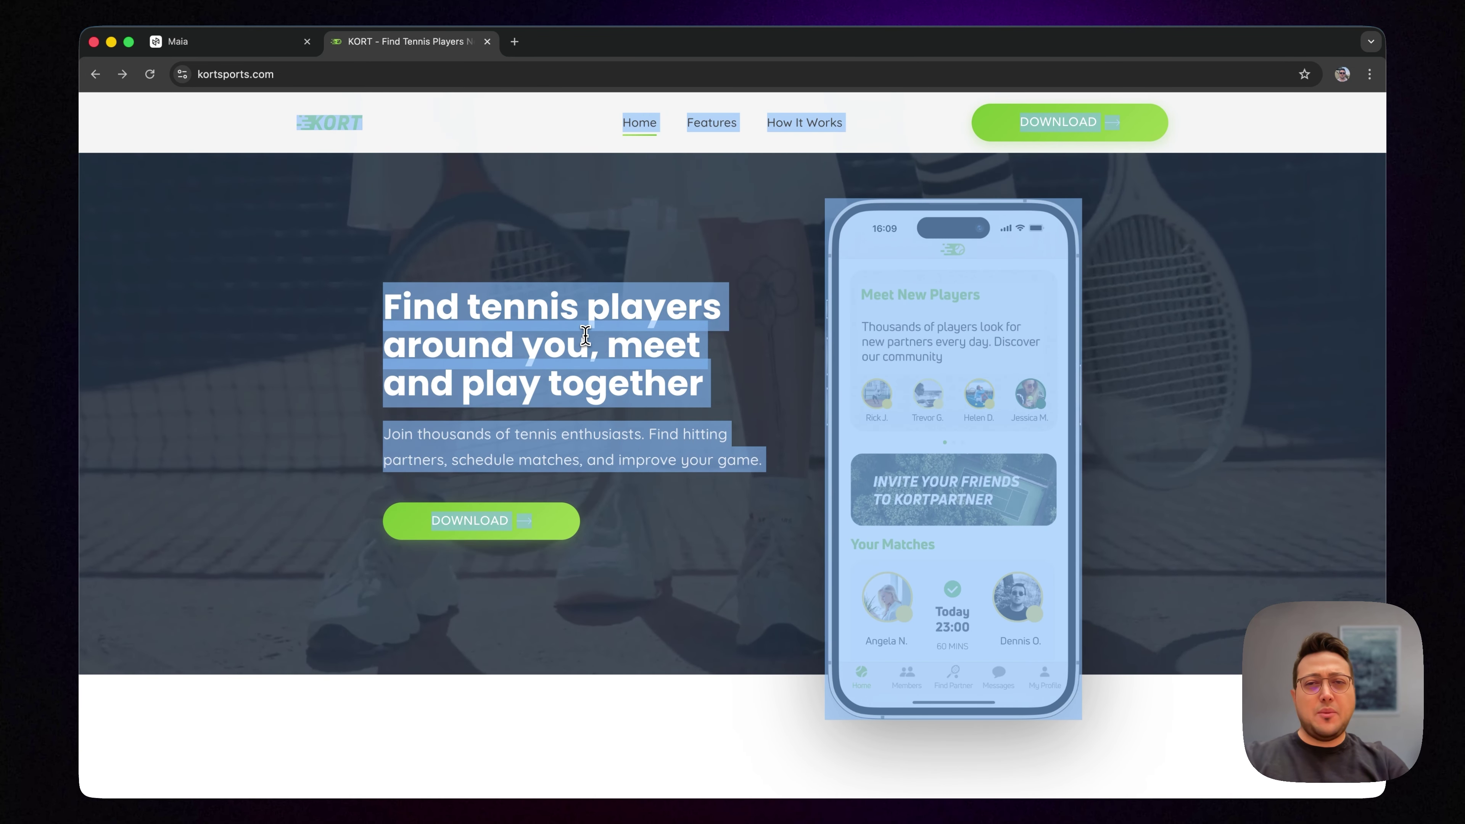
left_click(585, 335)
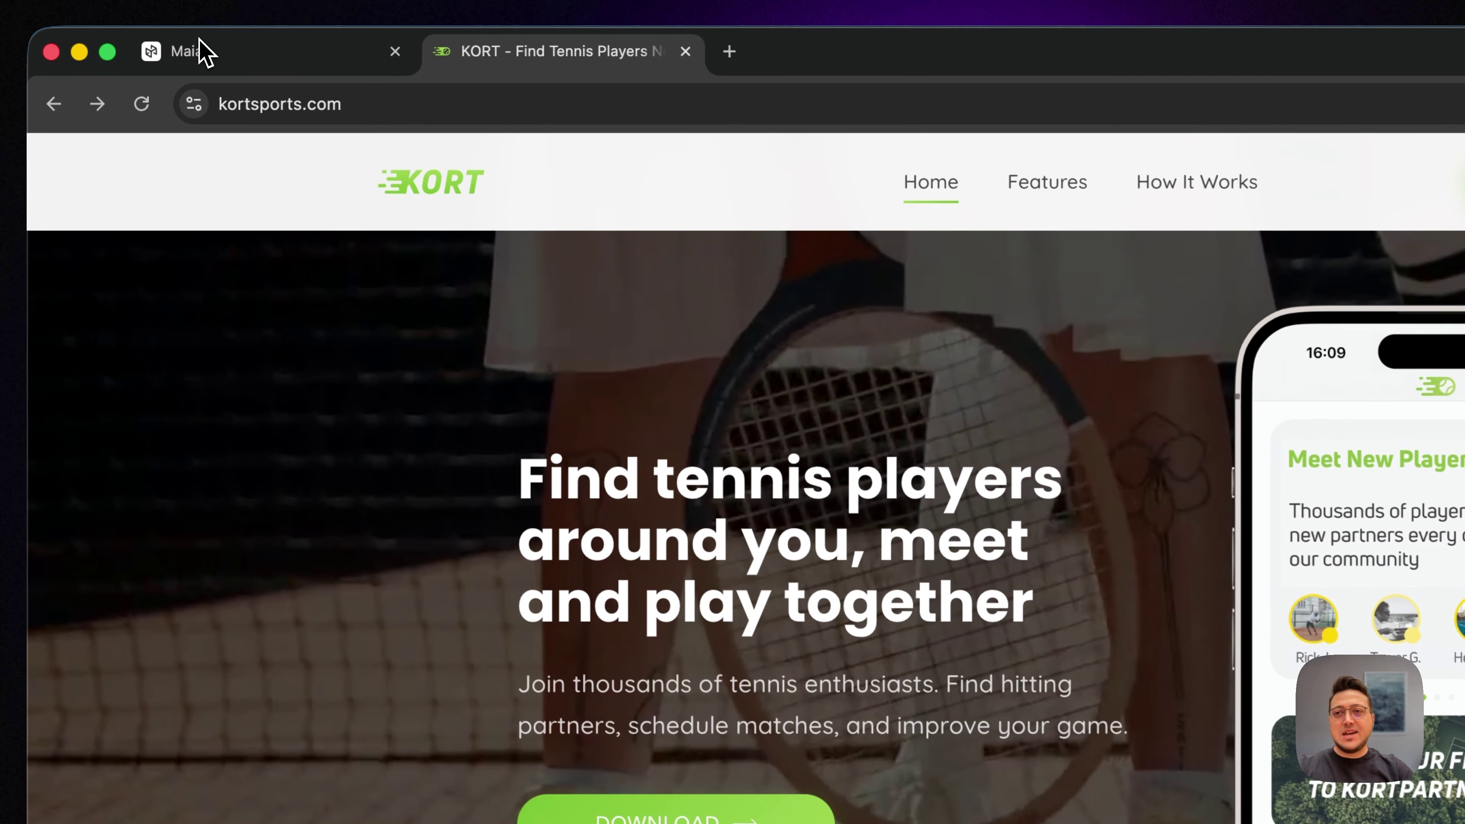
left_click(174, 41)
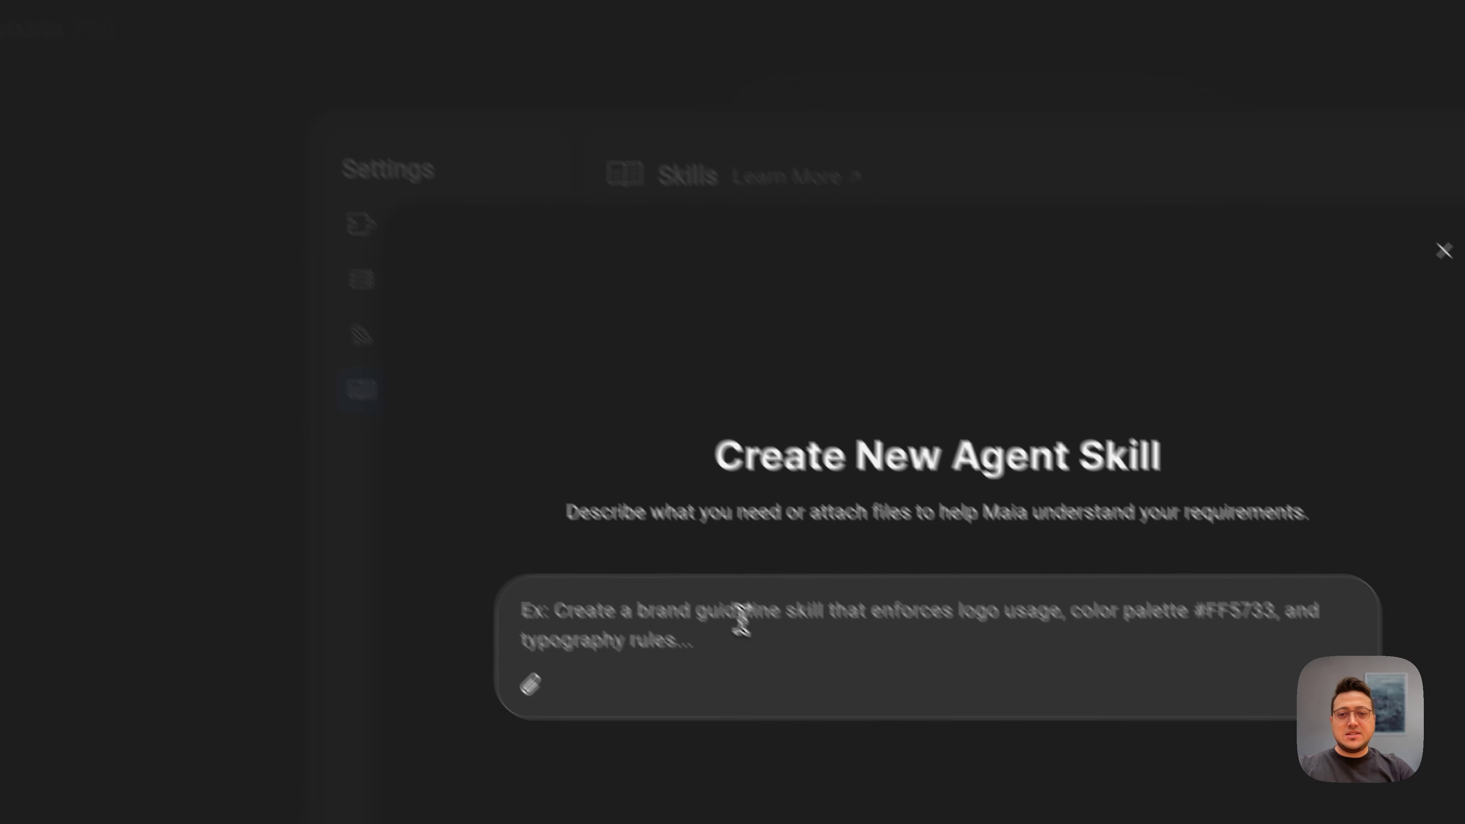
Step: Paste the KORT text and request an ideal-customer-profile guideline for spotting customers from social media activity
key("super+v")
type("I wan")
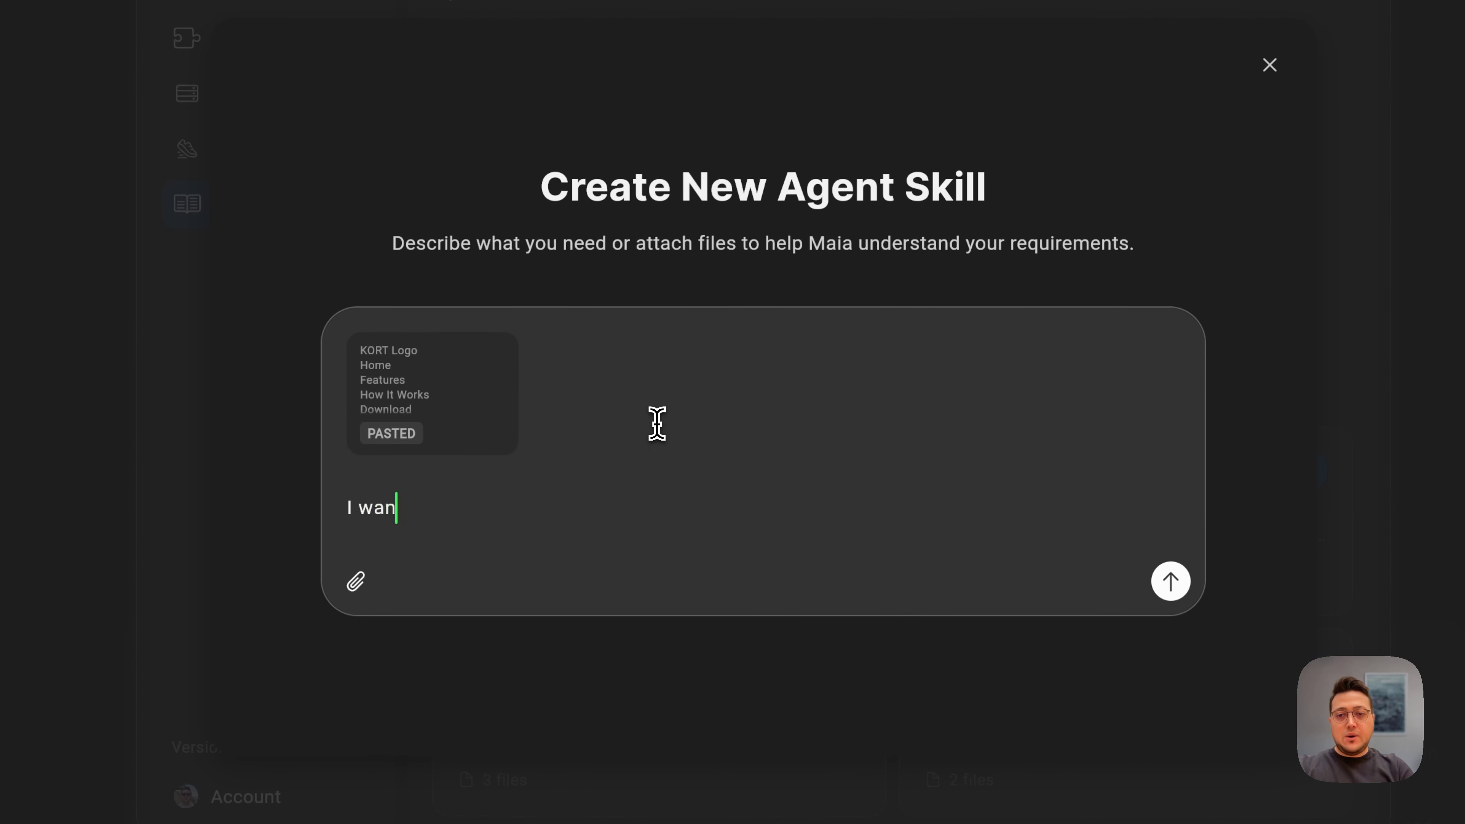
type("t you to create ")
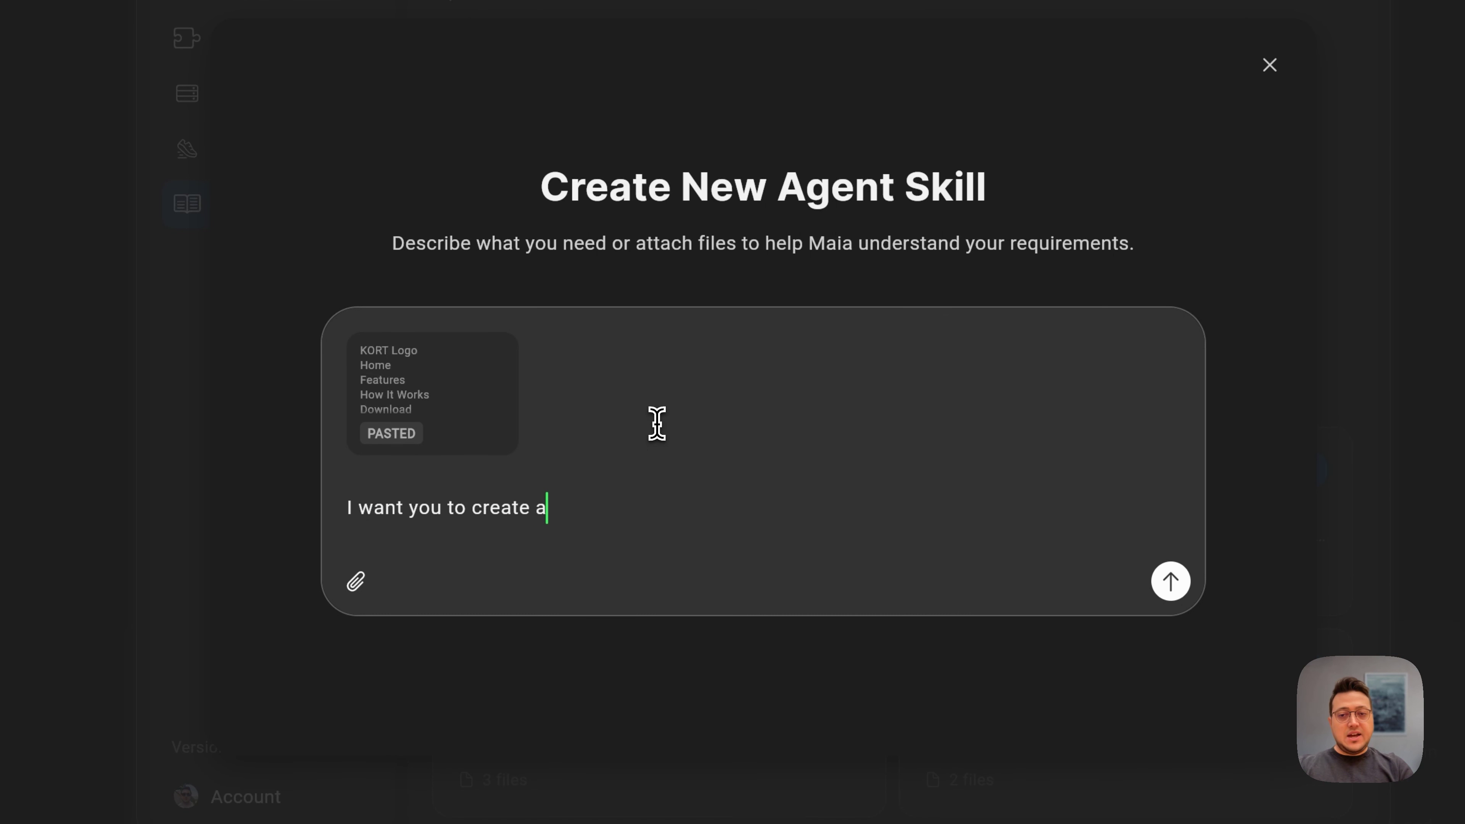
type("a guideline")
key("BackSpace")
key("BackSpace")
type("eline")
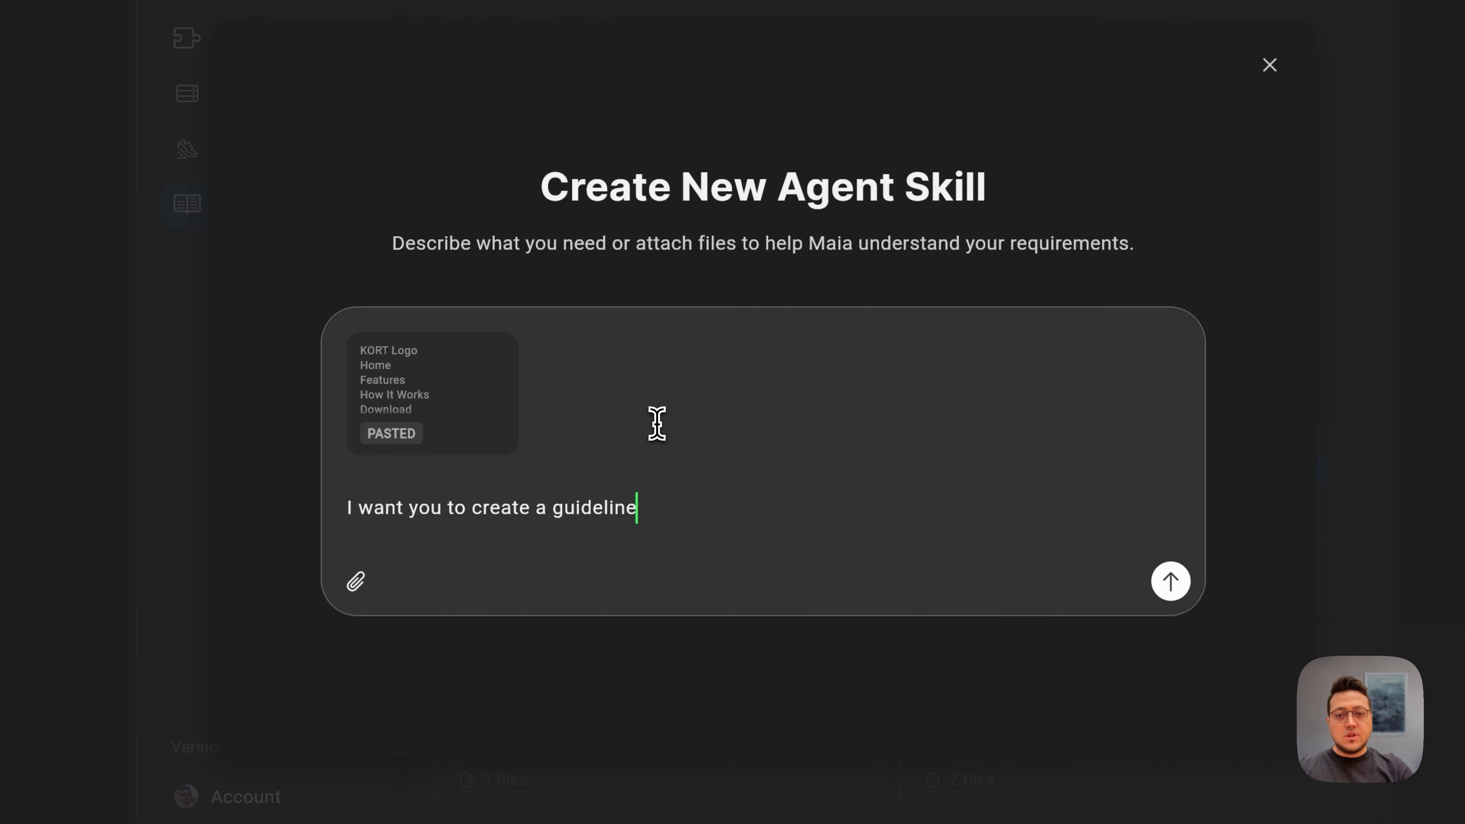
type(" for our ideal ")
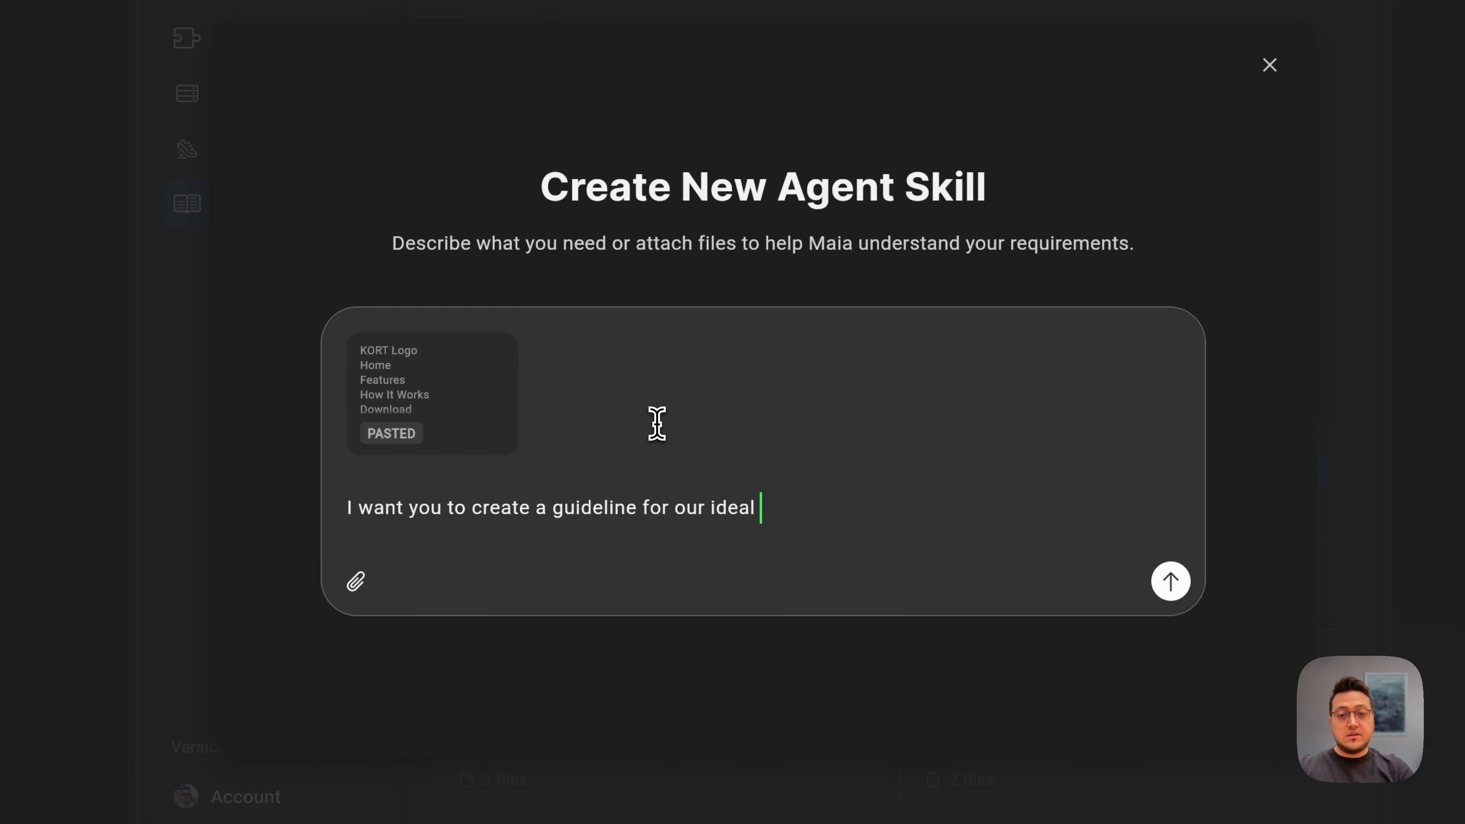
type("customer profile")
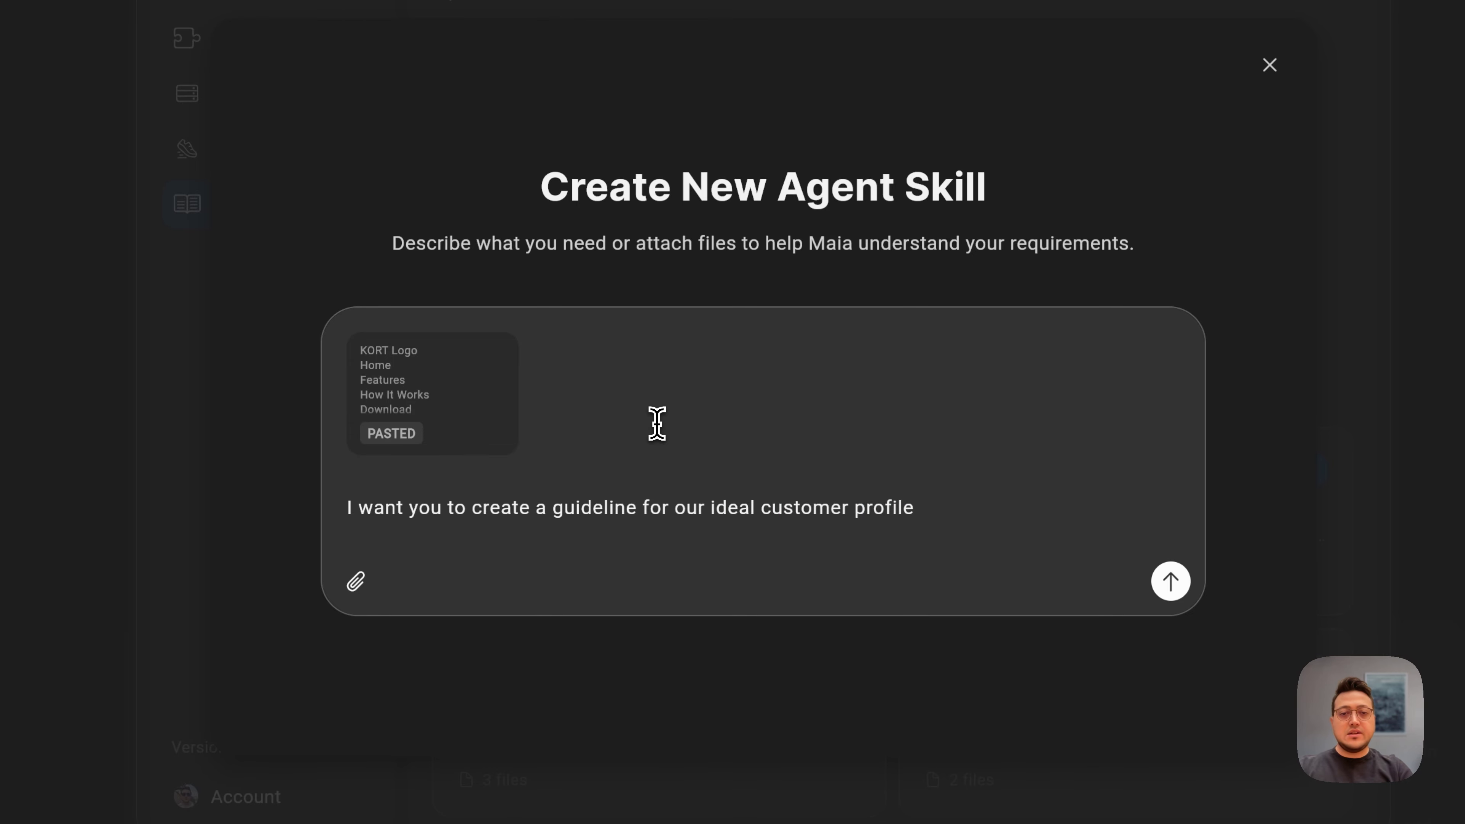
type(", which will b")
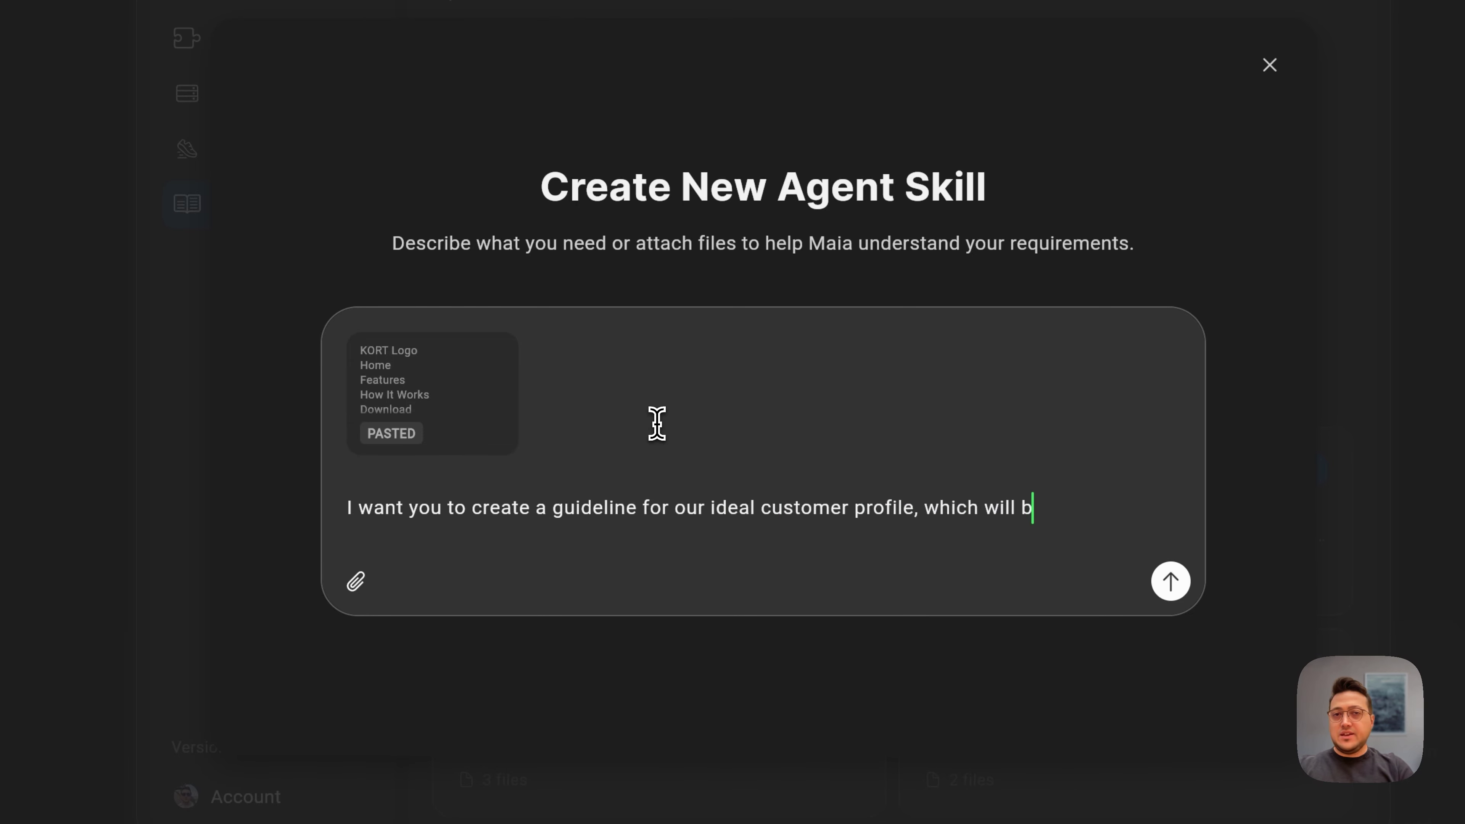
type("e used to ident")
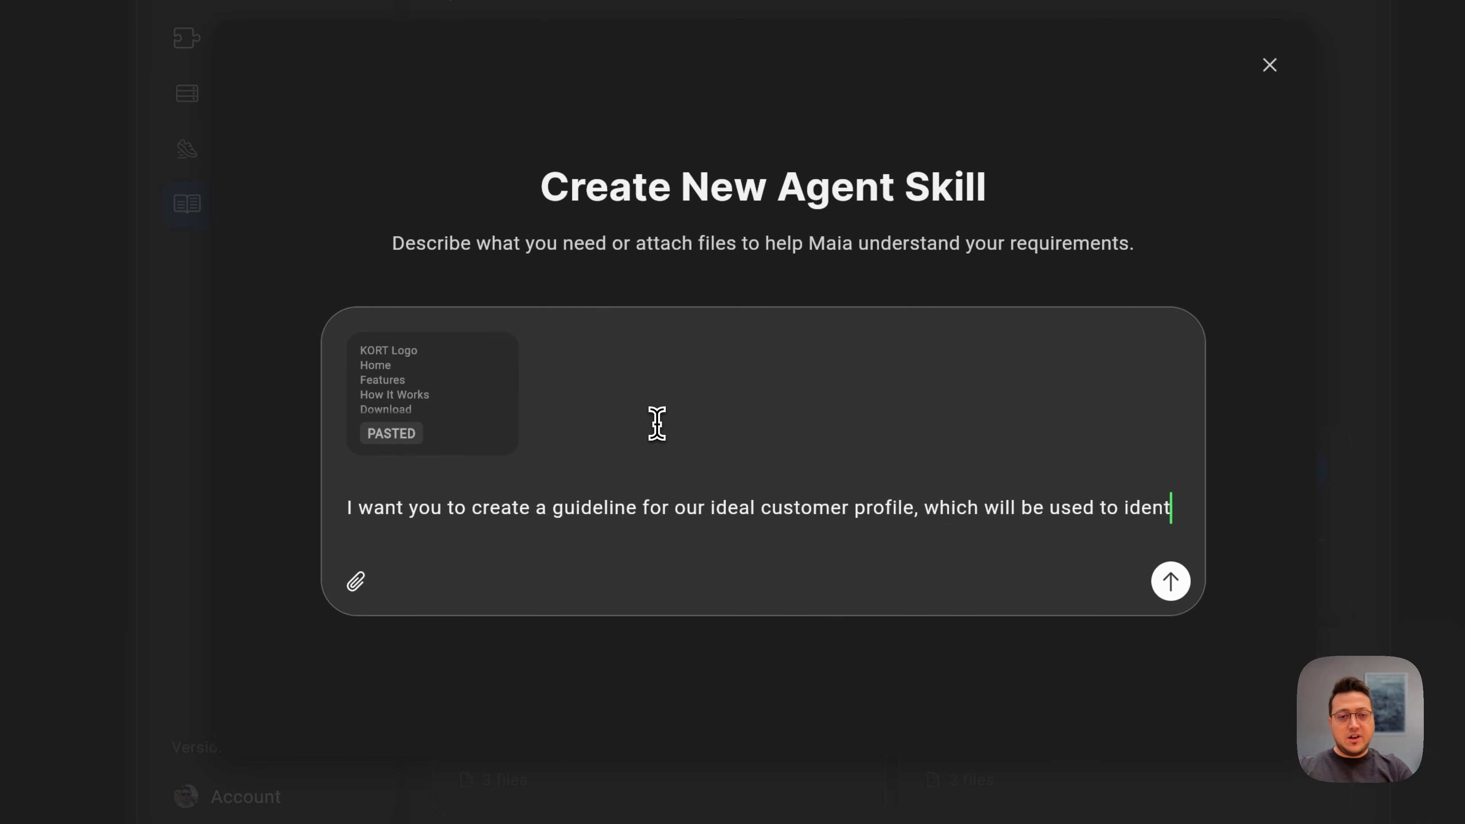
type("ify potenti")
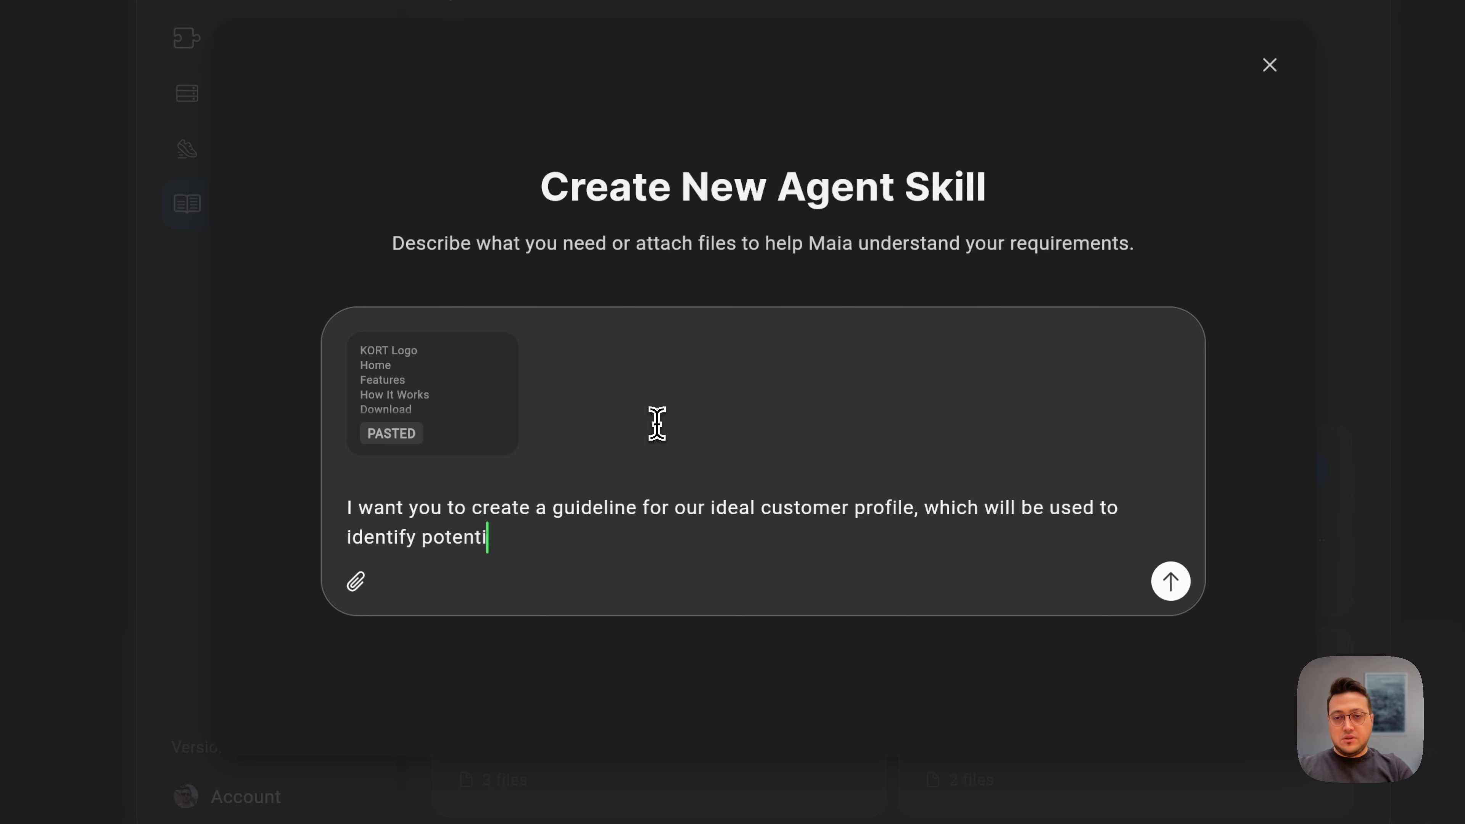
type("al cus")
key("BackSpace")
type("ustomer ")
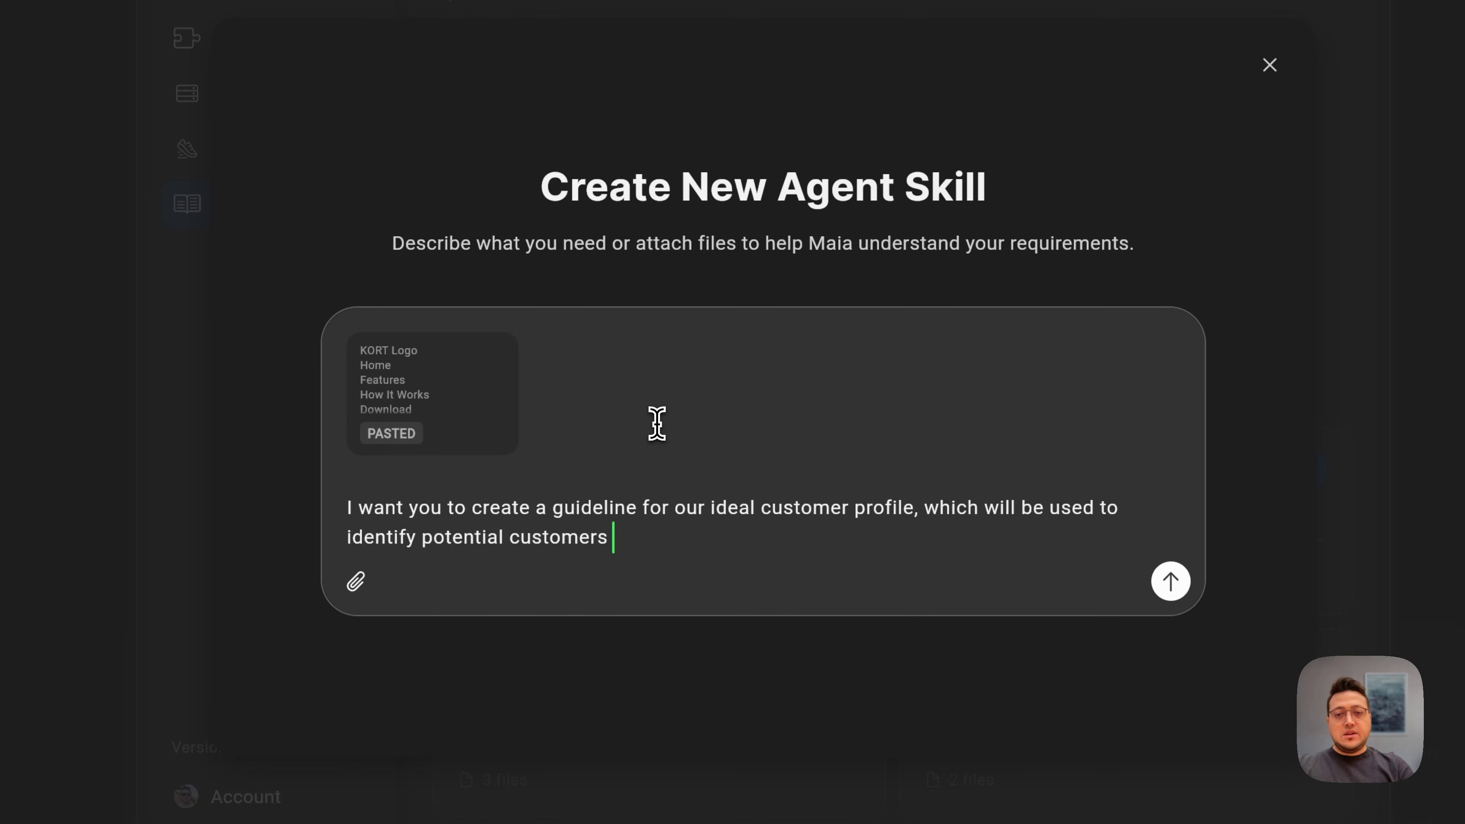
type("on cocial ")
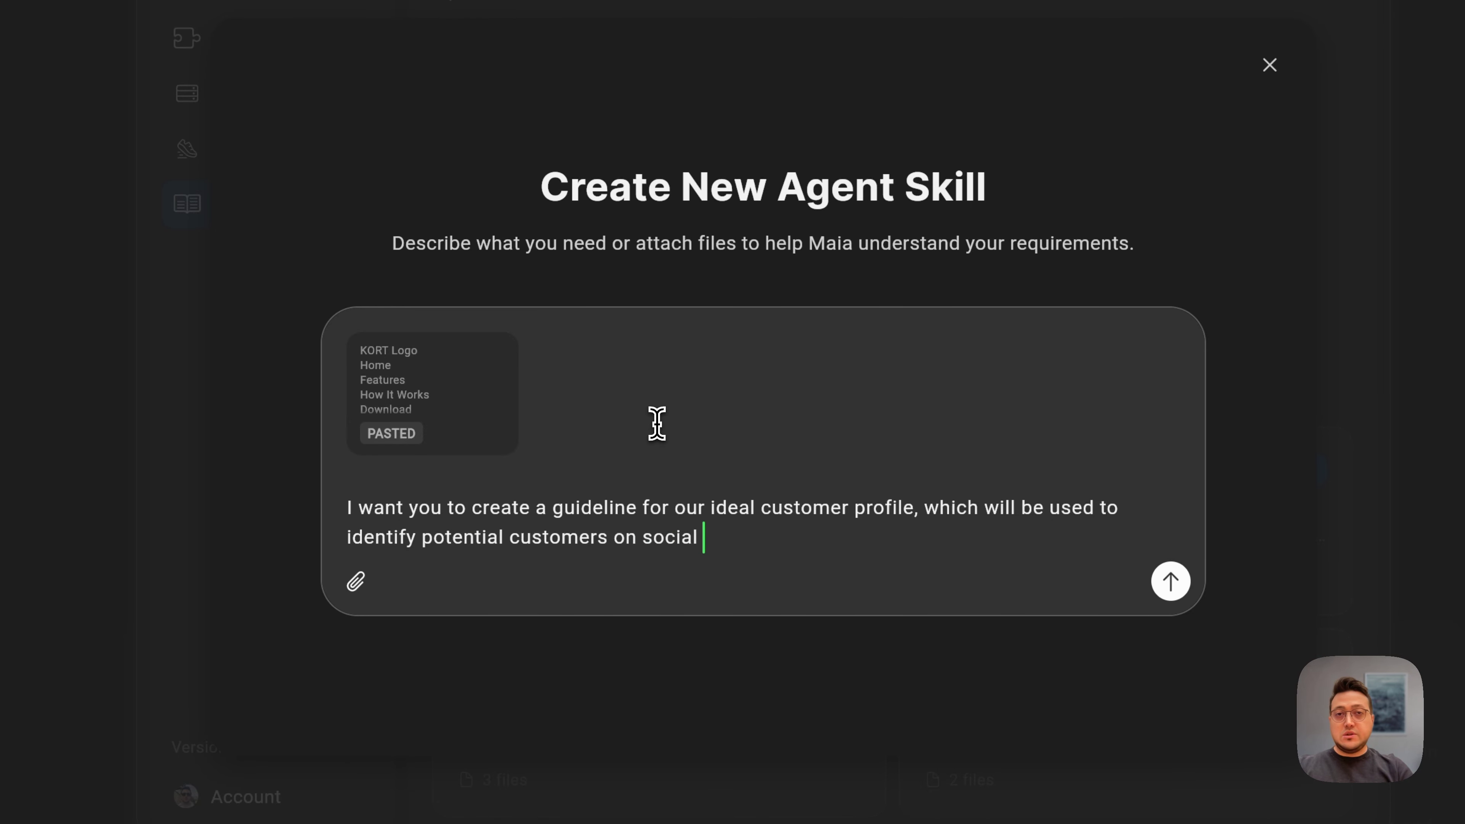
type("media from their ")
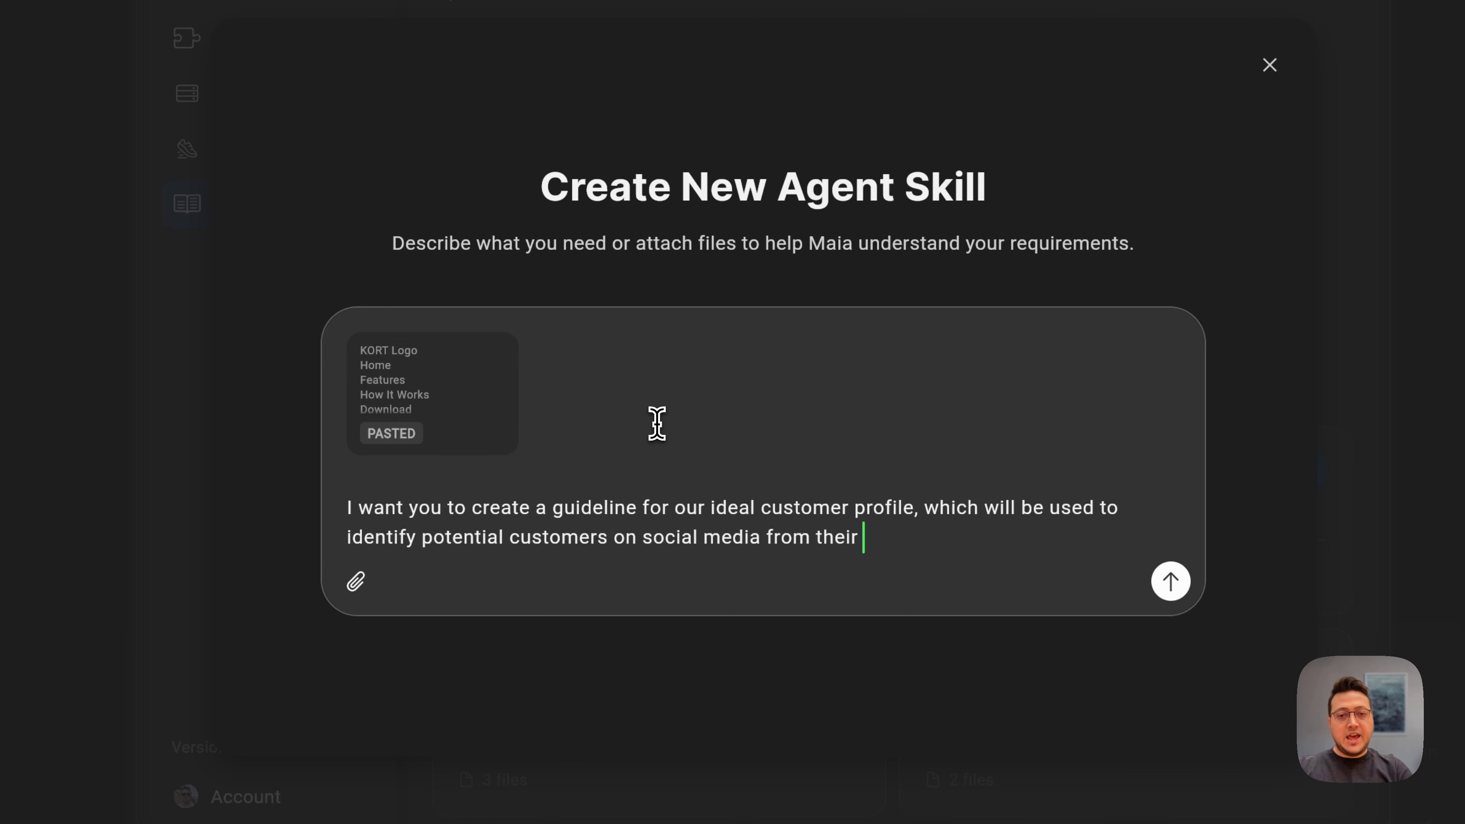
type("activity.")
key("Return")
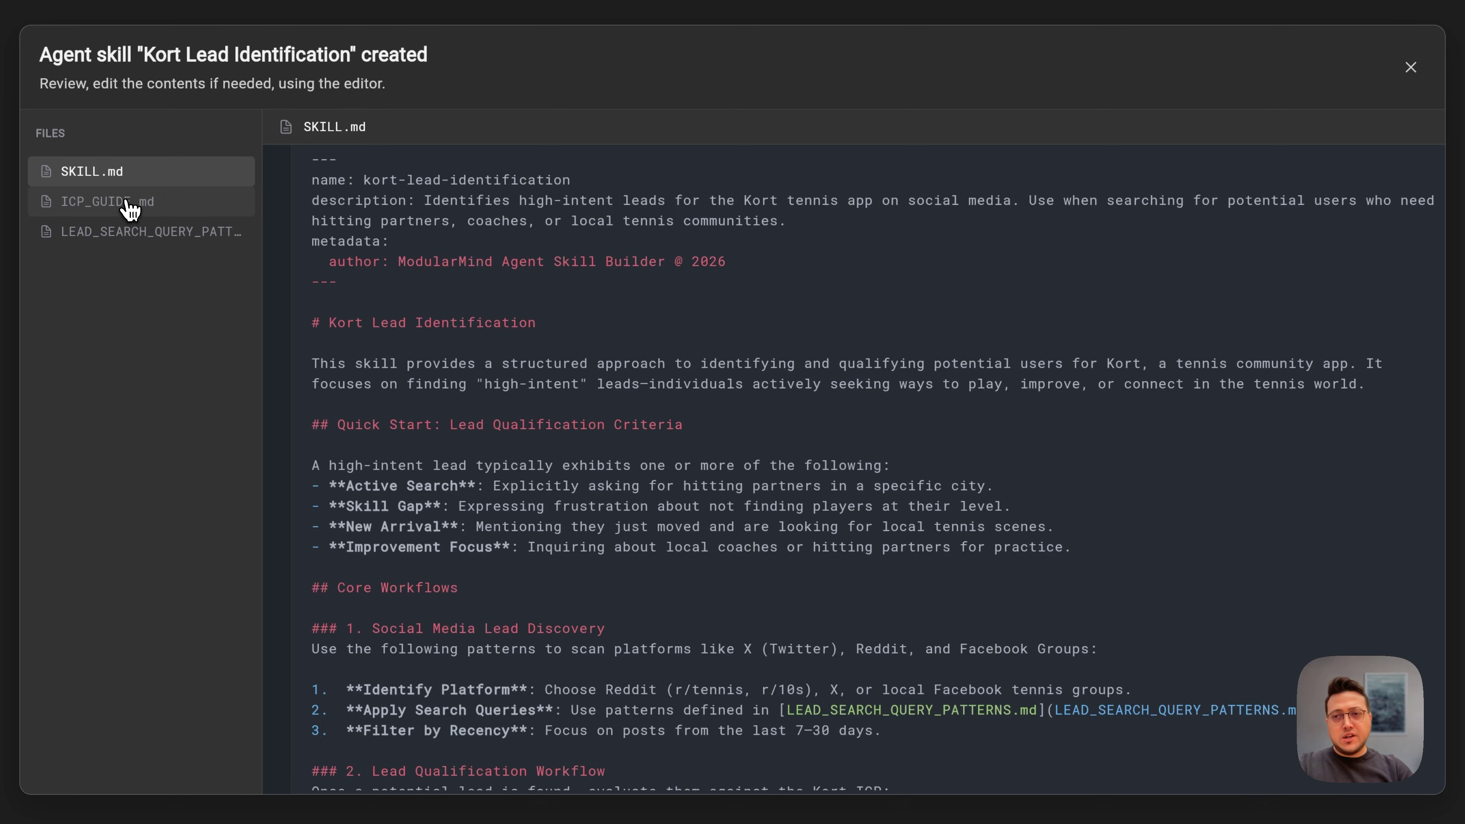
Step: Review the LEAD_SEARCH_QUERY_PATTERNS.md file of the new skill
left_click(136, 246)
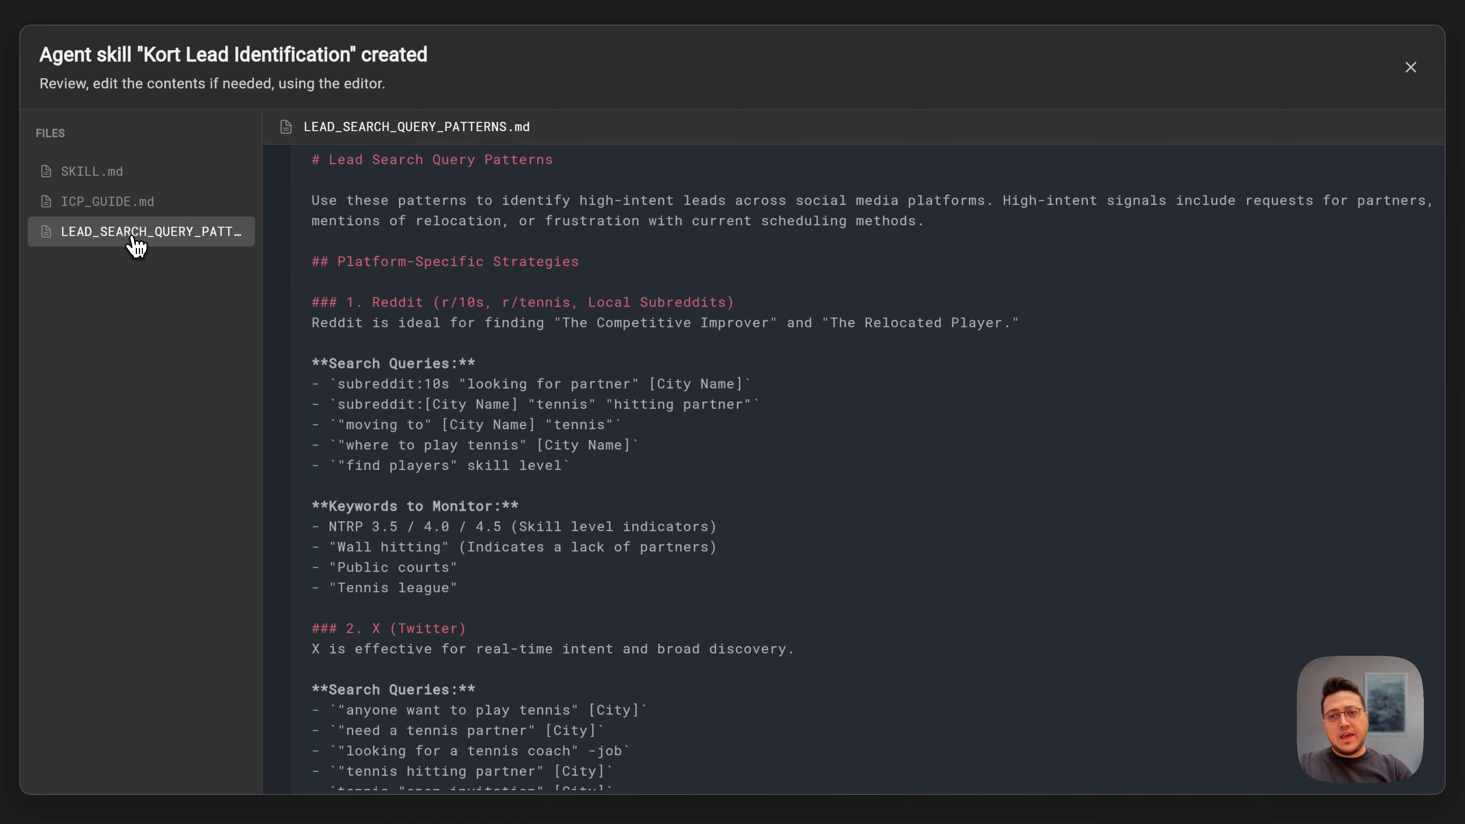
scroll(676, 460, "down", 2)
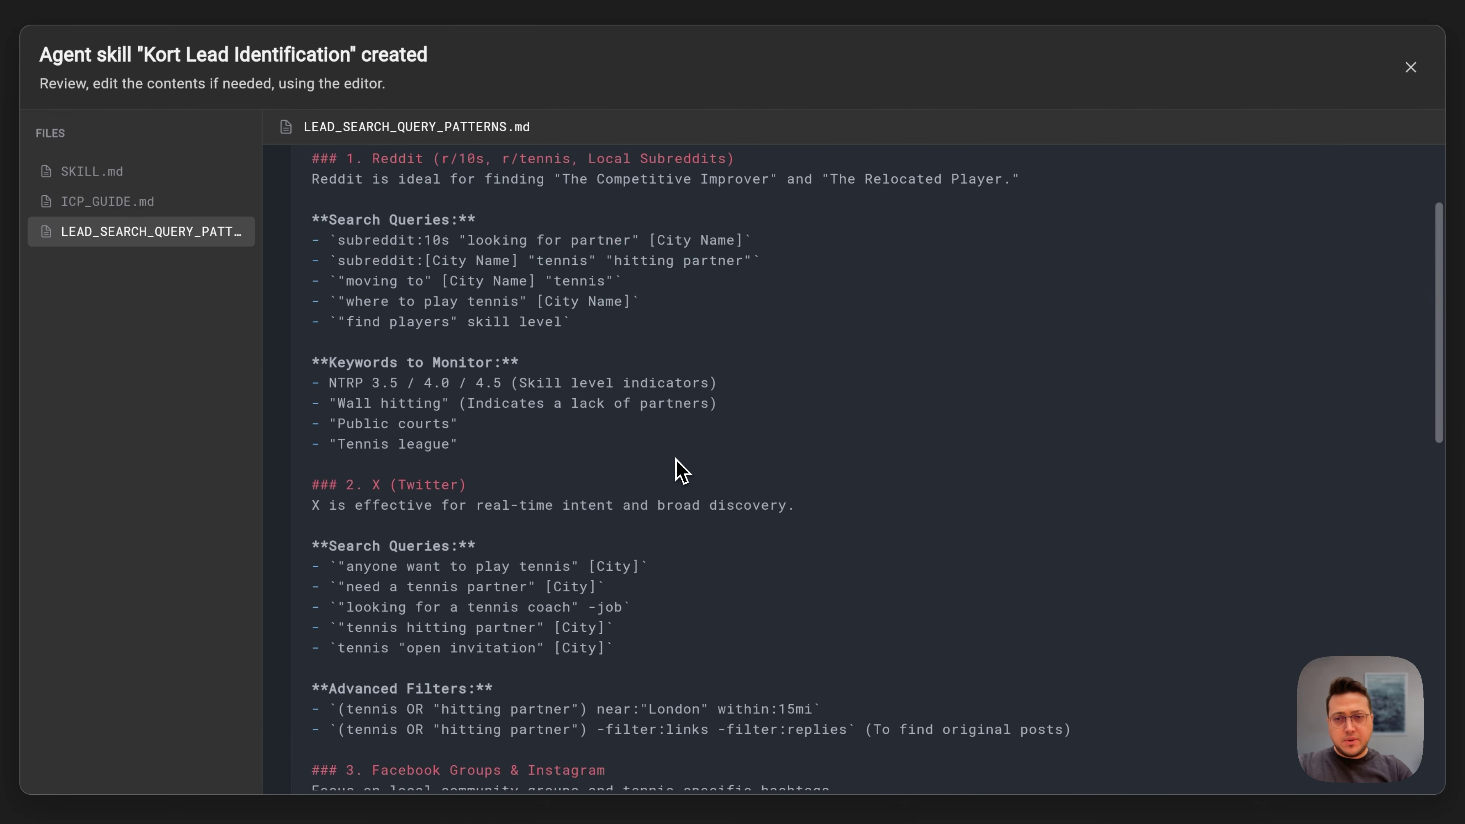
scroll(680, 470, "down", 4)
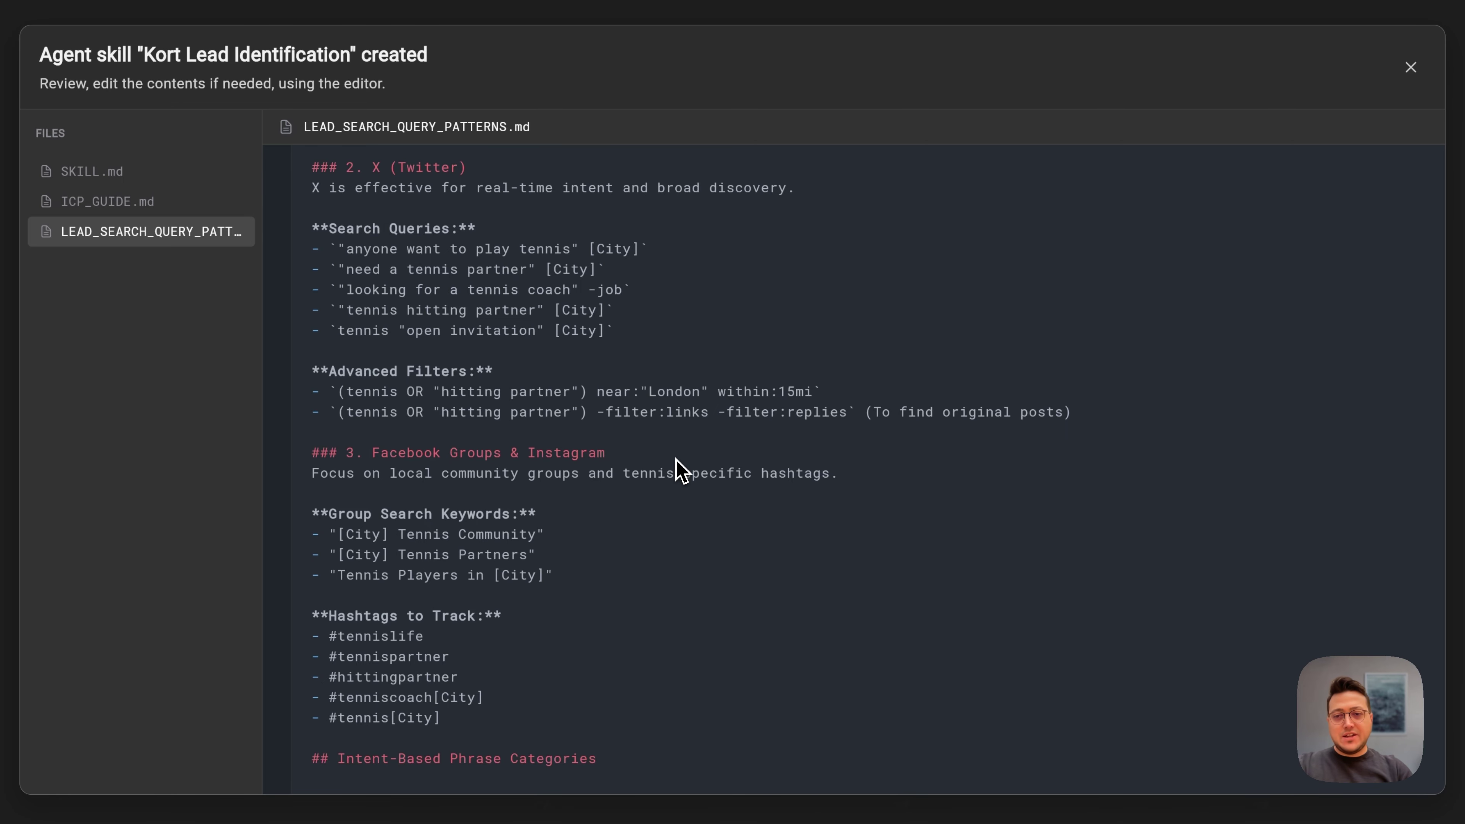
scroll(680, 471, "down", 2)
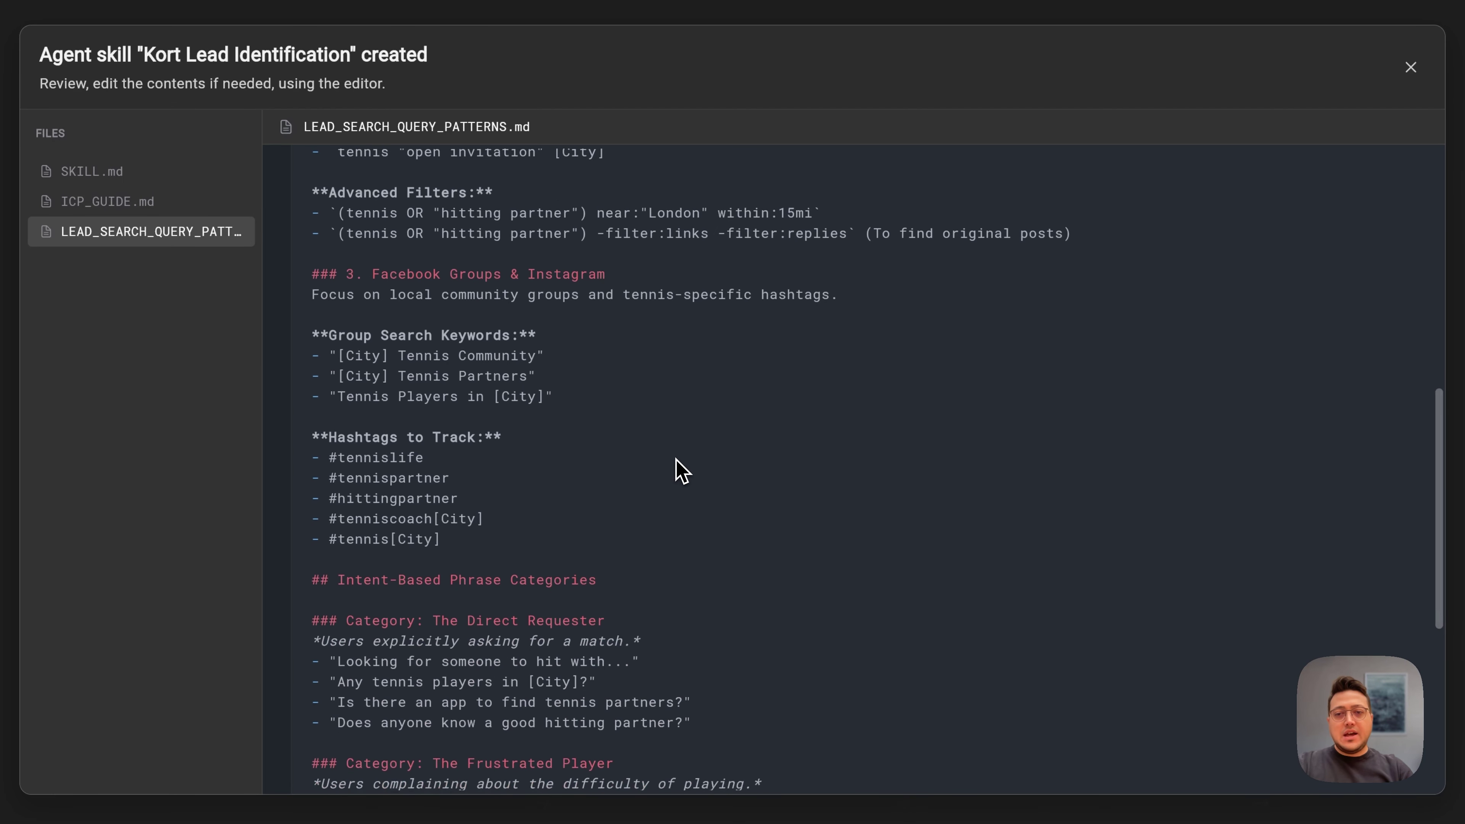
scroll(681, 471, "down", 6)
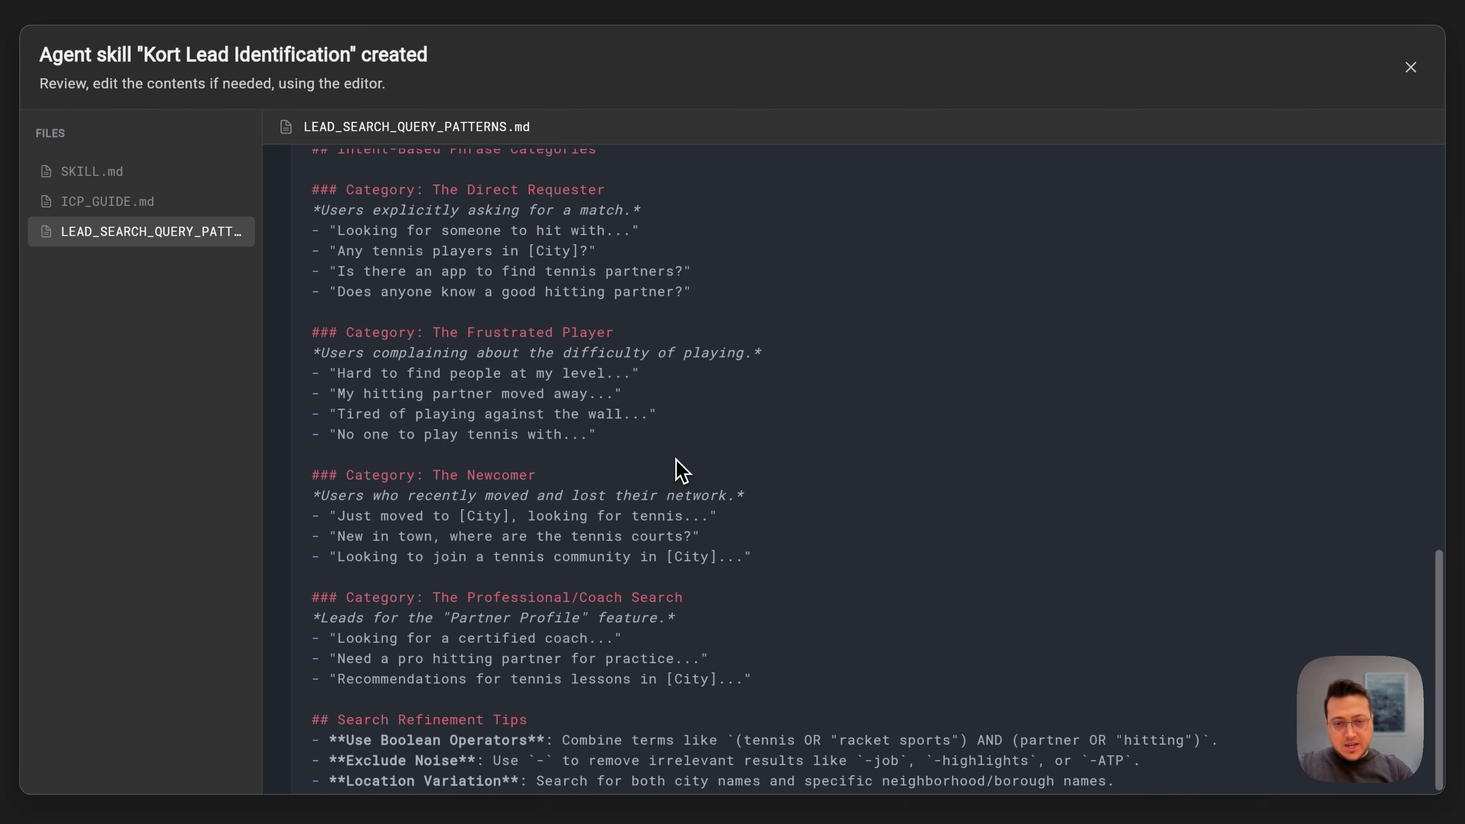
scroll(681, 470, "up", 15)
scroll(680, 470, "down", 1)
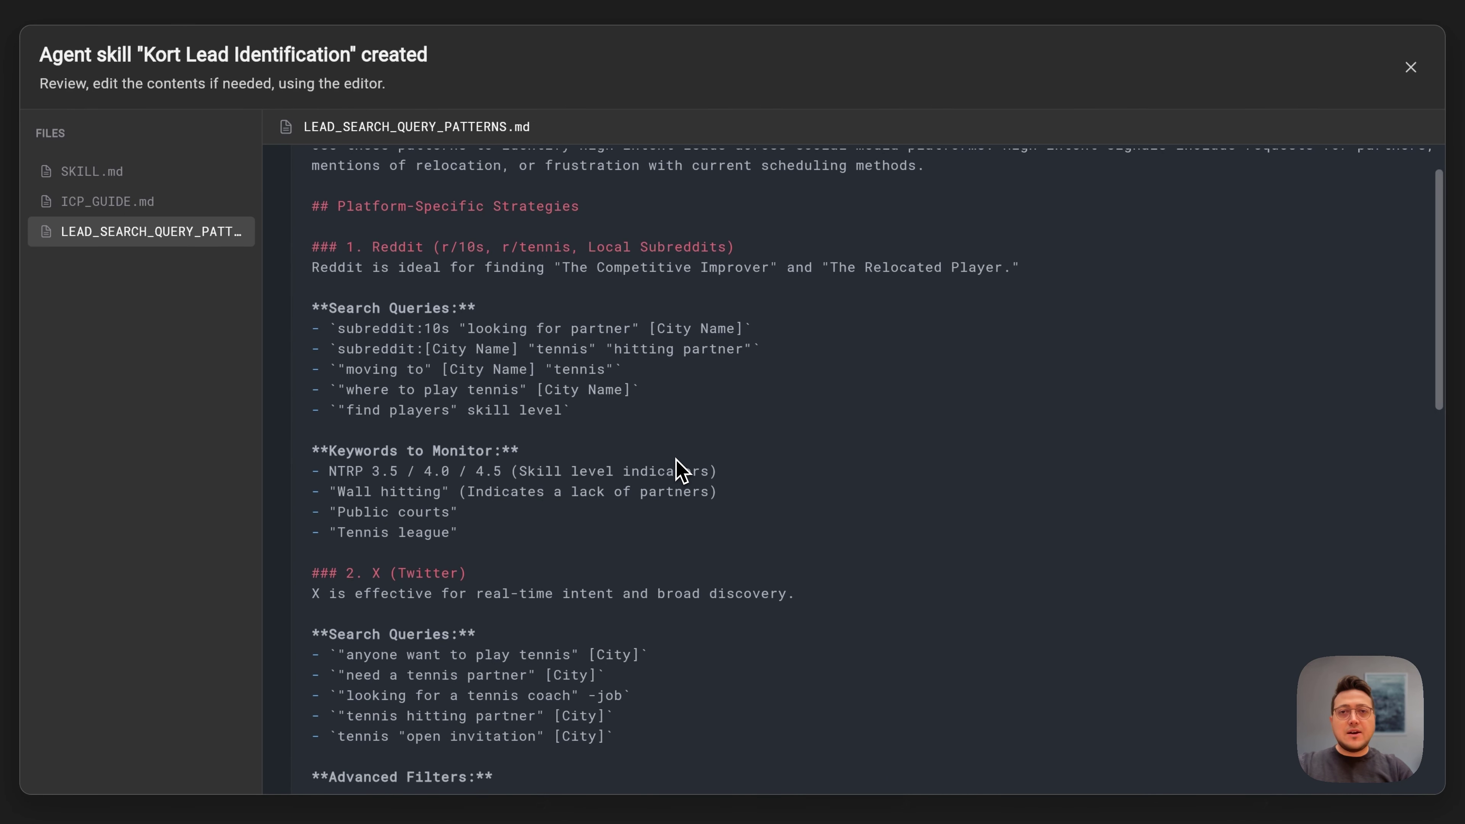
scroll(678, 469, "up", 1)
scroll(815, 405, "down", 1)
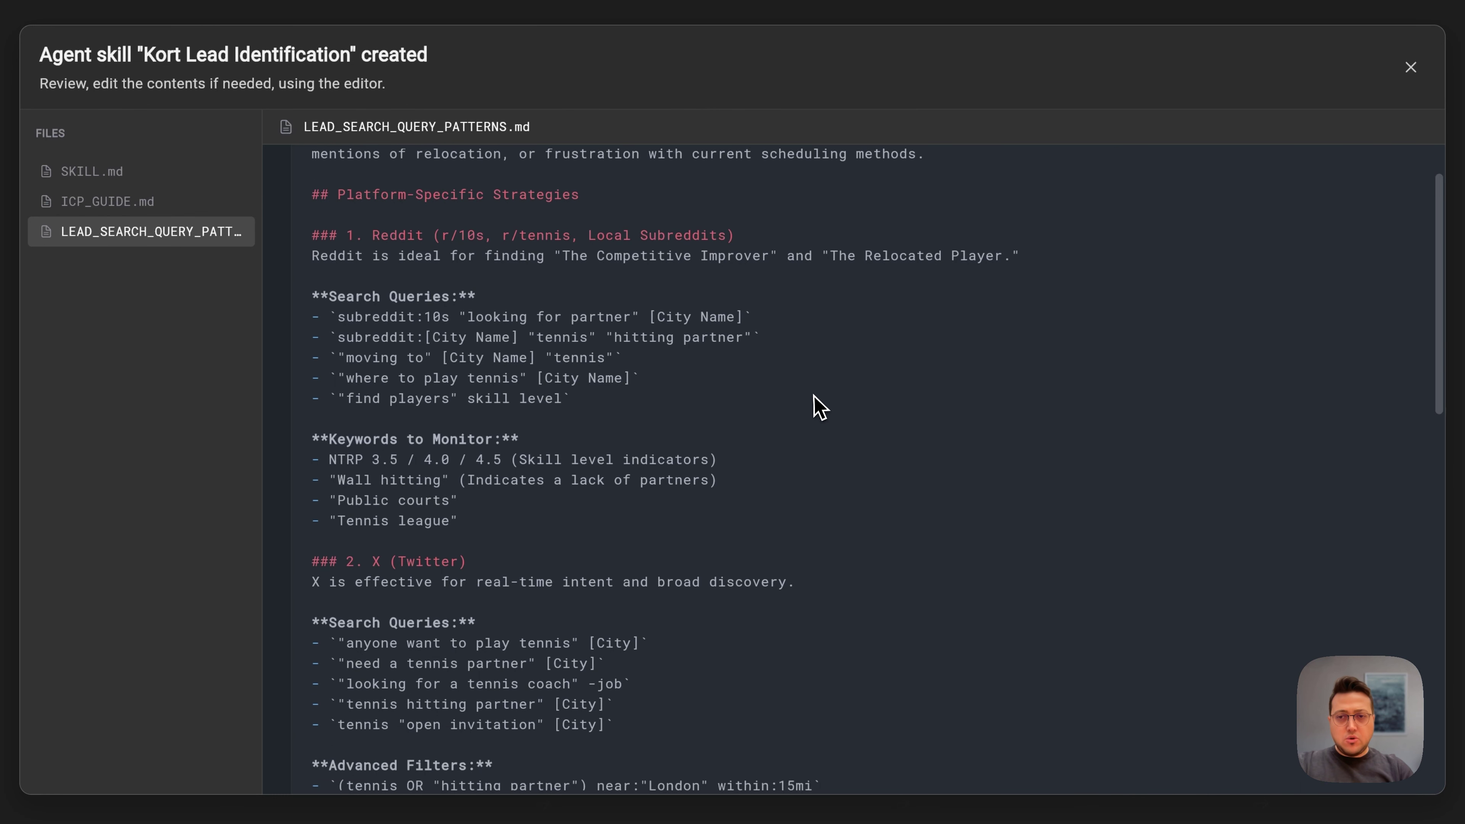
scroll(814, 405, "up", 1)
Step: Read through ICP_GUIDE.md, including the Segment A section, and close the file view
left_click(108, 202)
scroll(529, 360, "up", 1)
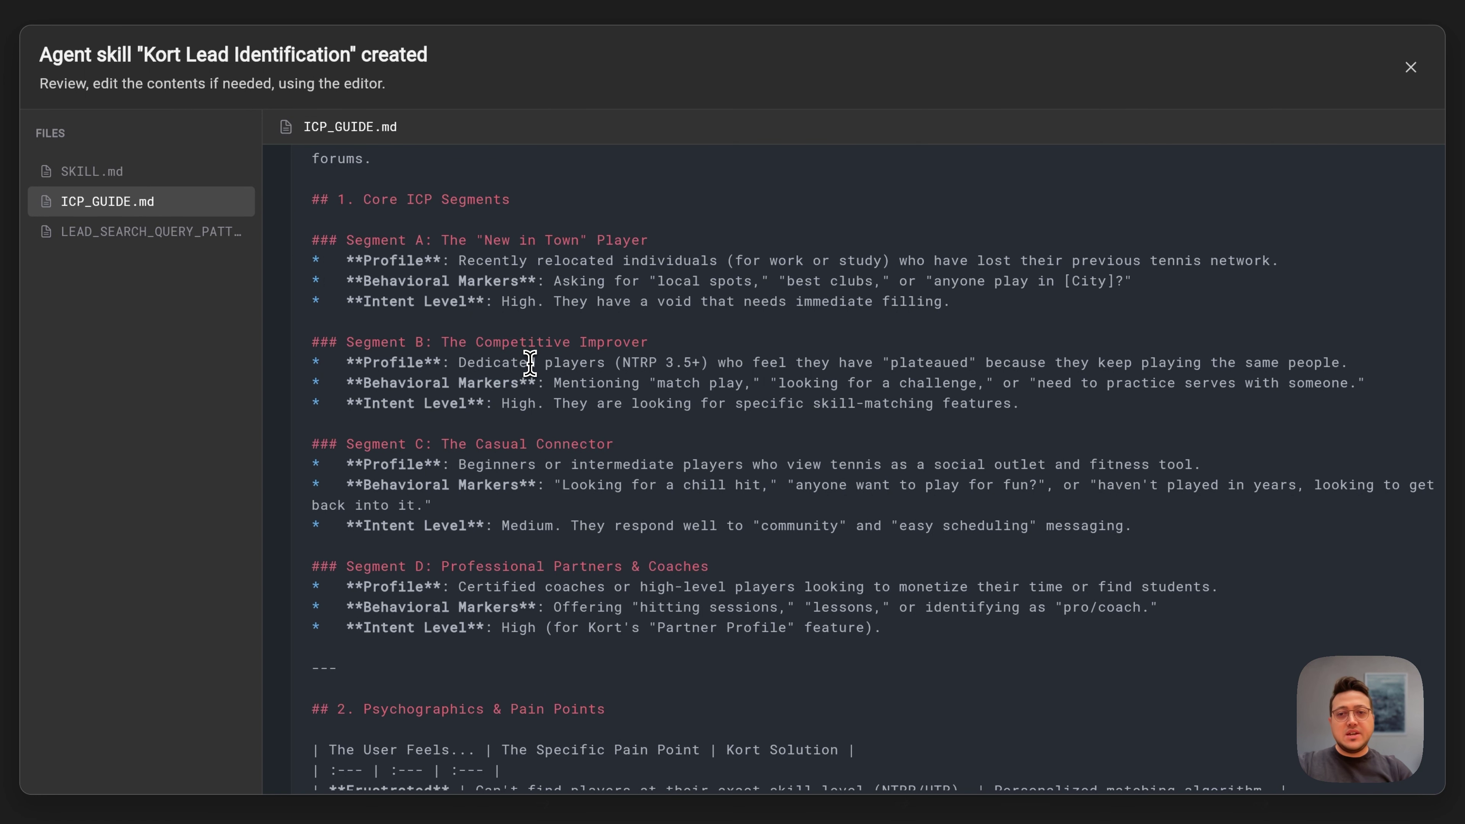
scroll(527, 361, "down", 1)
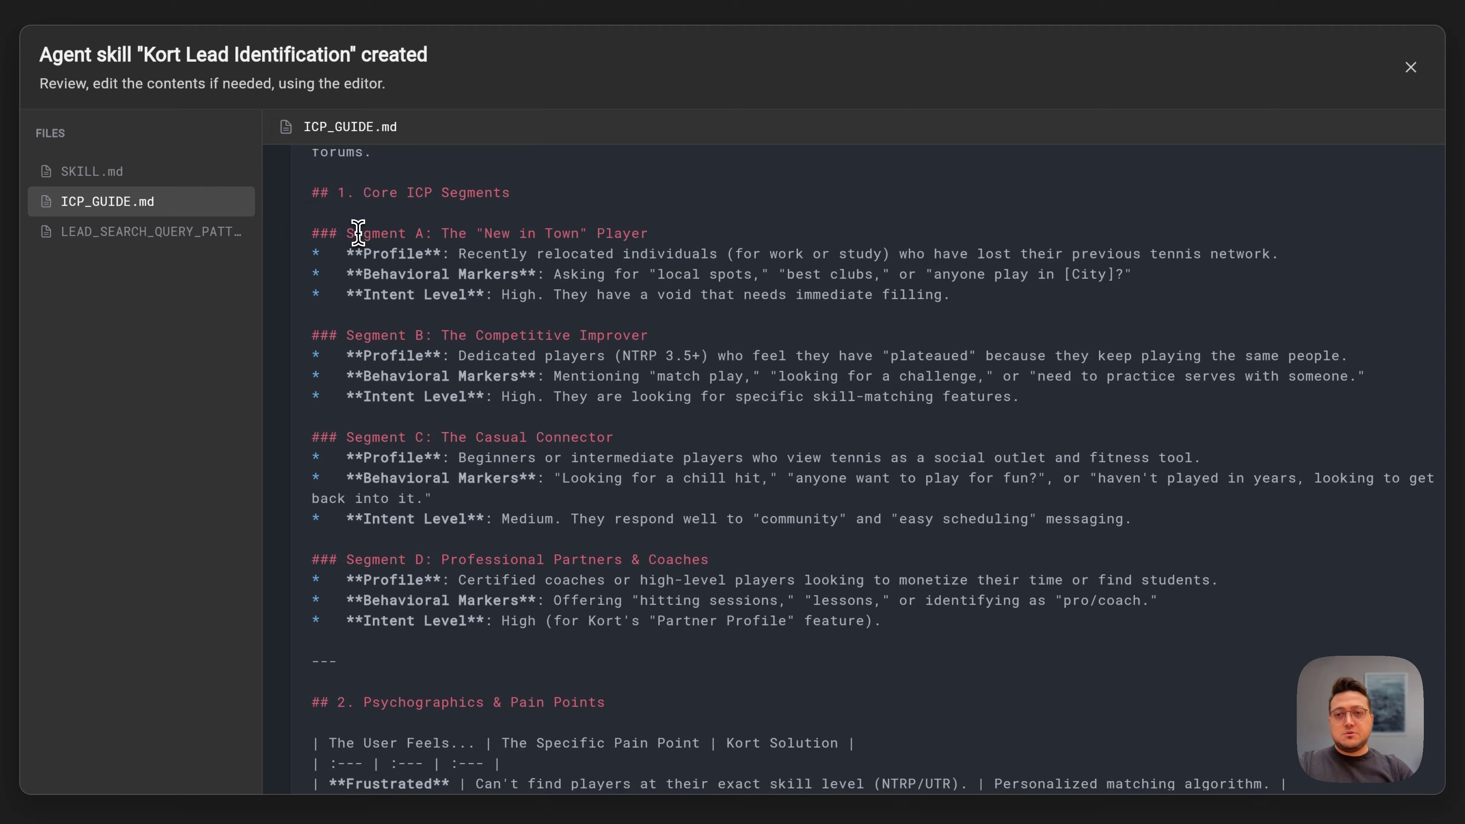
left_click(649, 233)
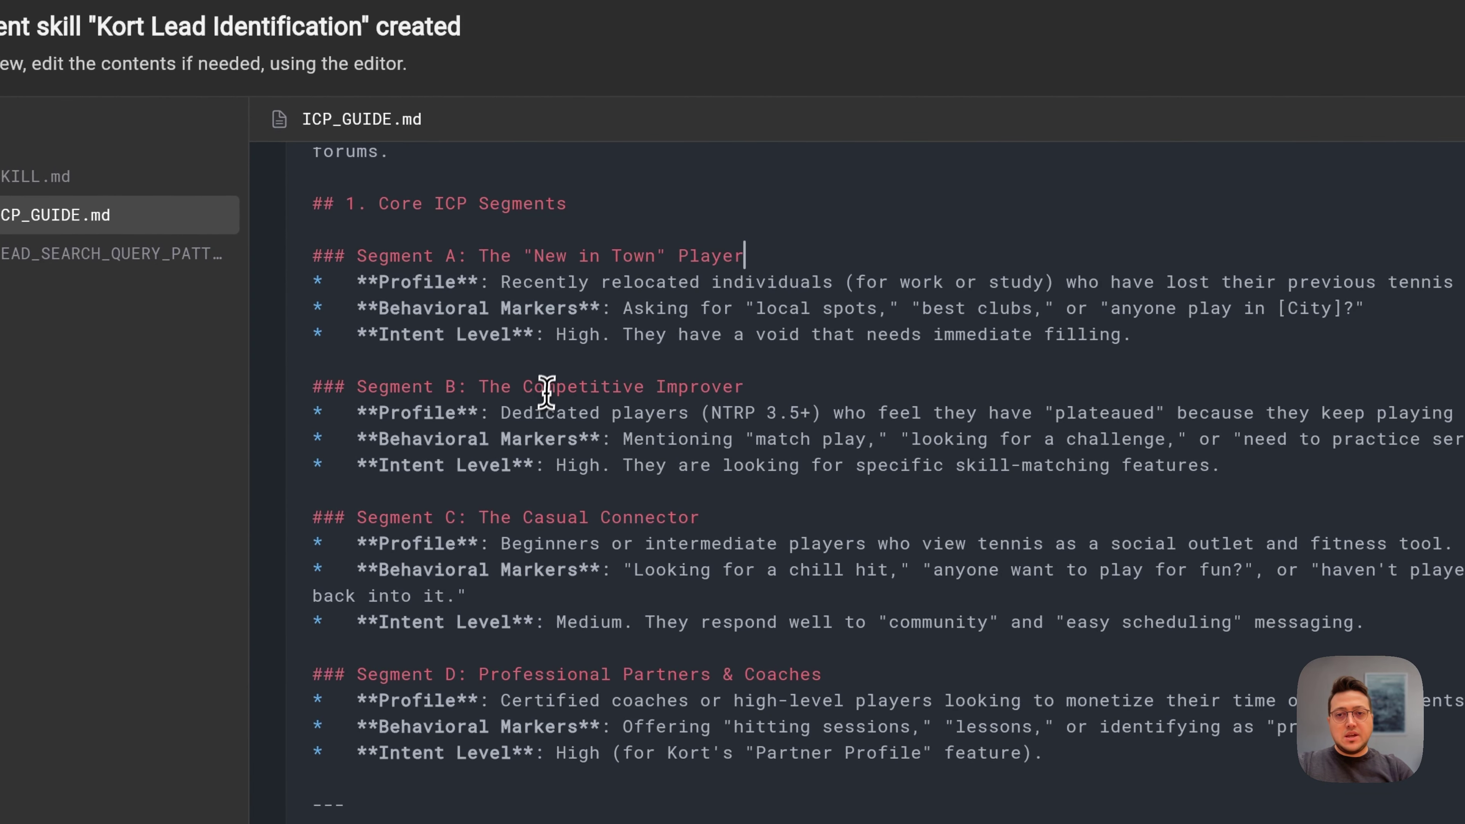
scroll(514, 563, "down", 3)
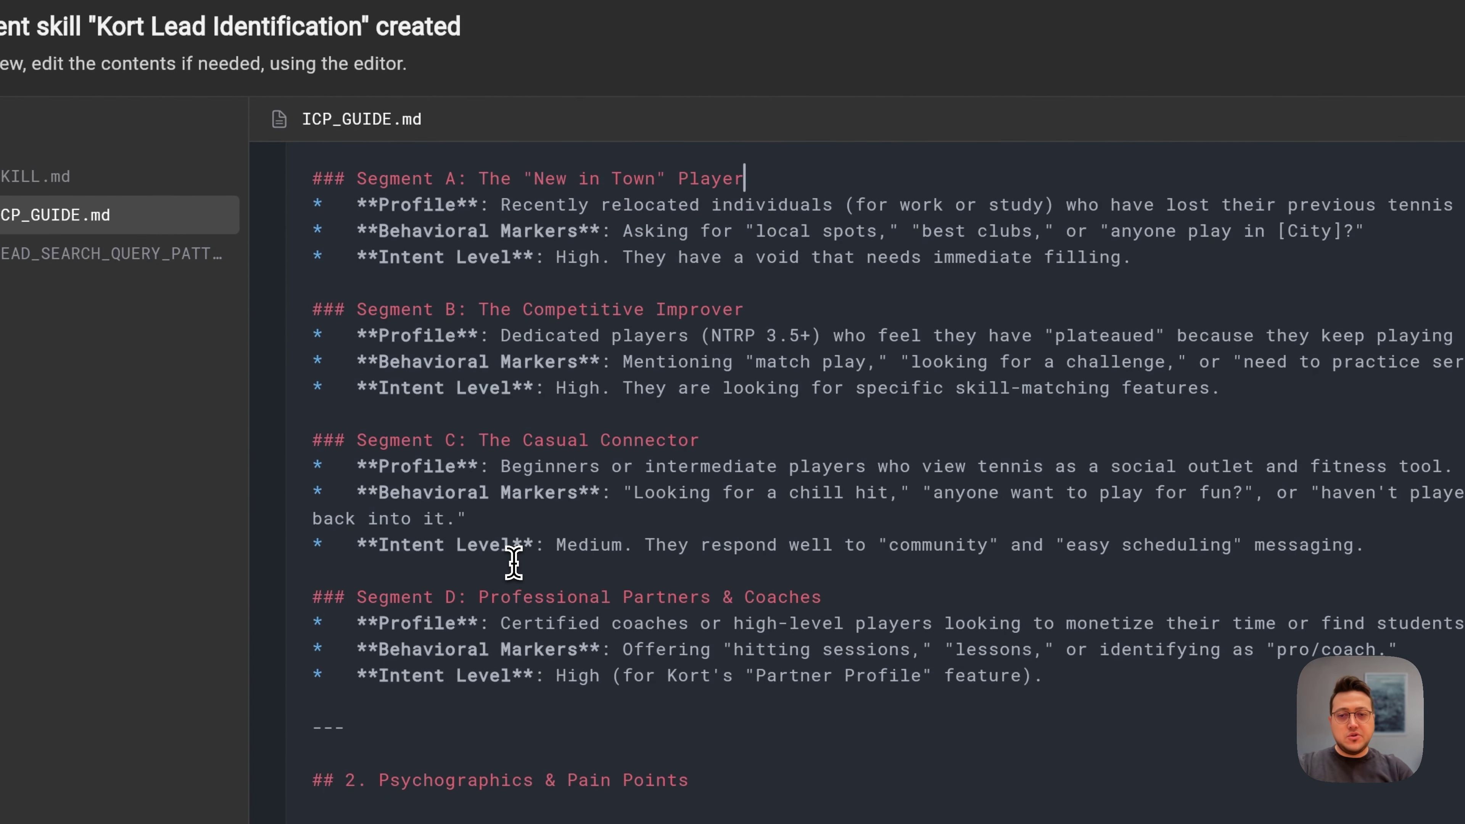
scroll(513, 563, "down", 10)
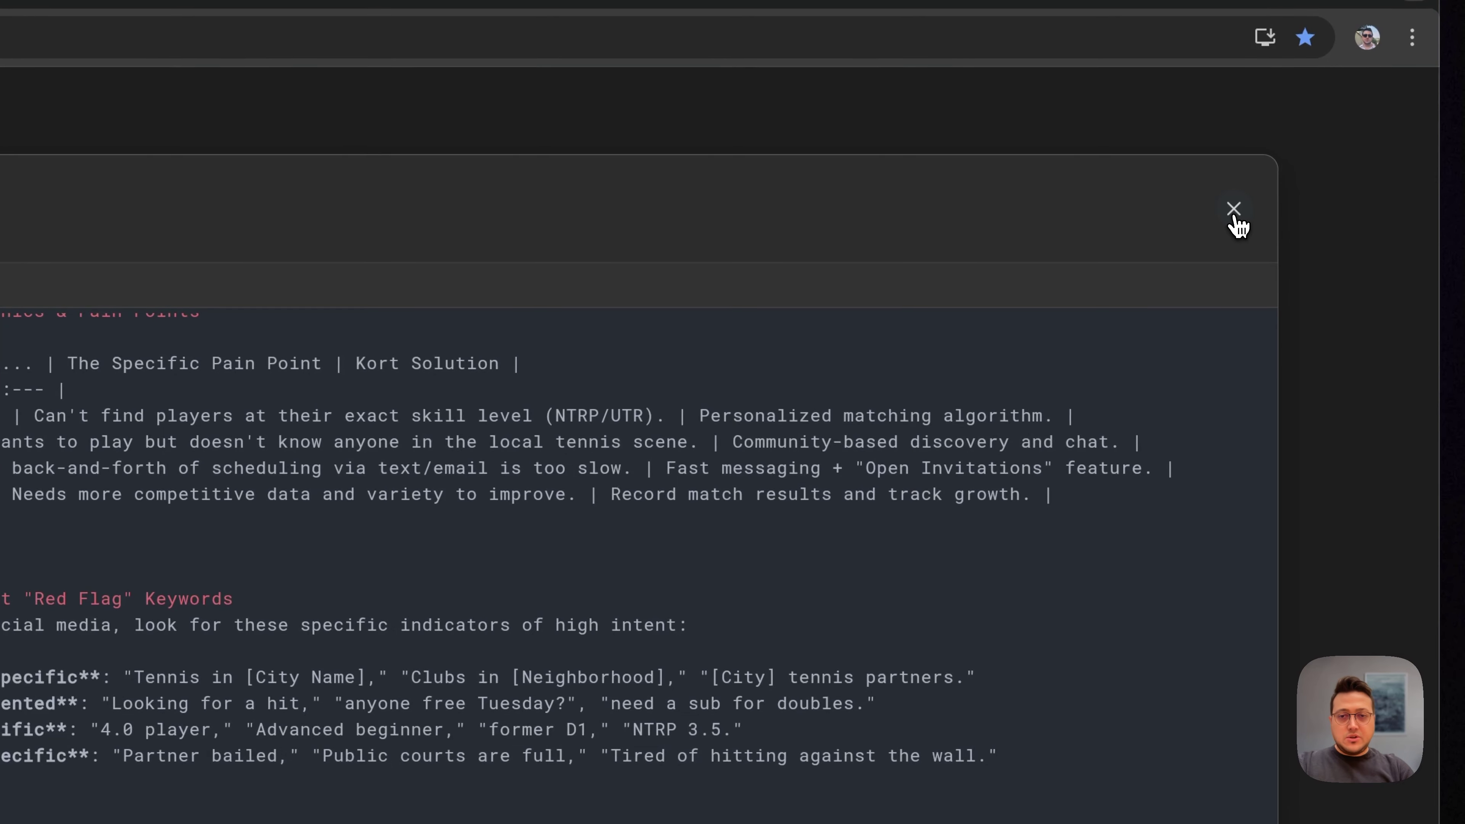
left_click(1236, 221)
Step: Ask Maia for a workflow hunting X and Reddit for leads explicitly sharing a need Kort solves
left_click(962, 231)
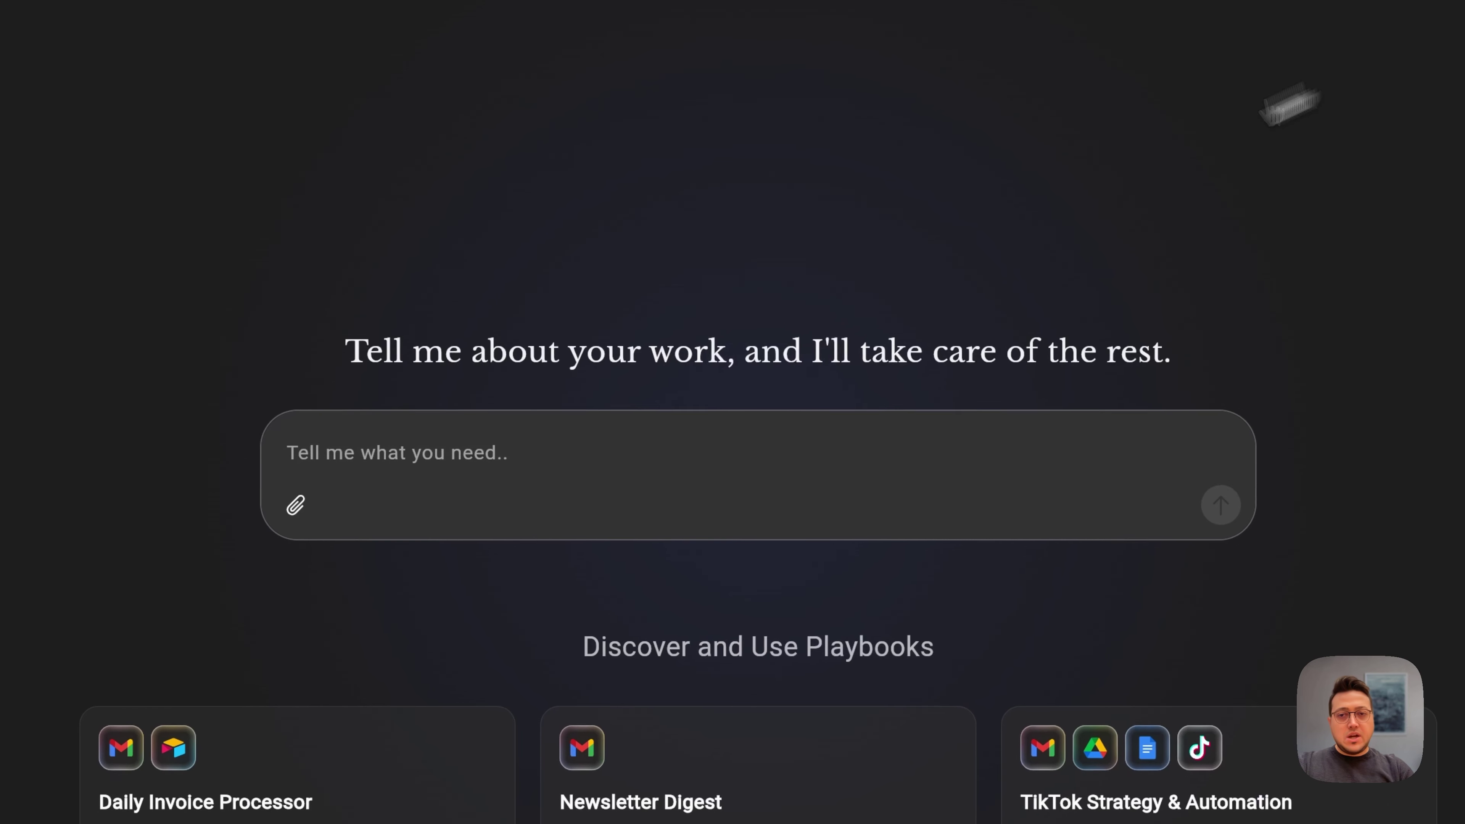
left_click(499, 462)
type("I want you to c")
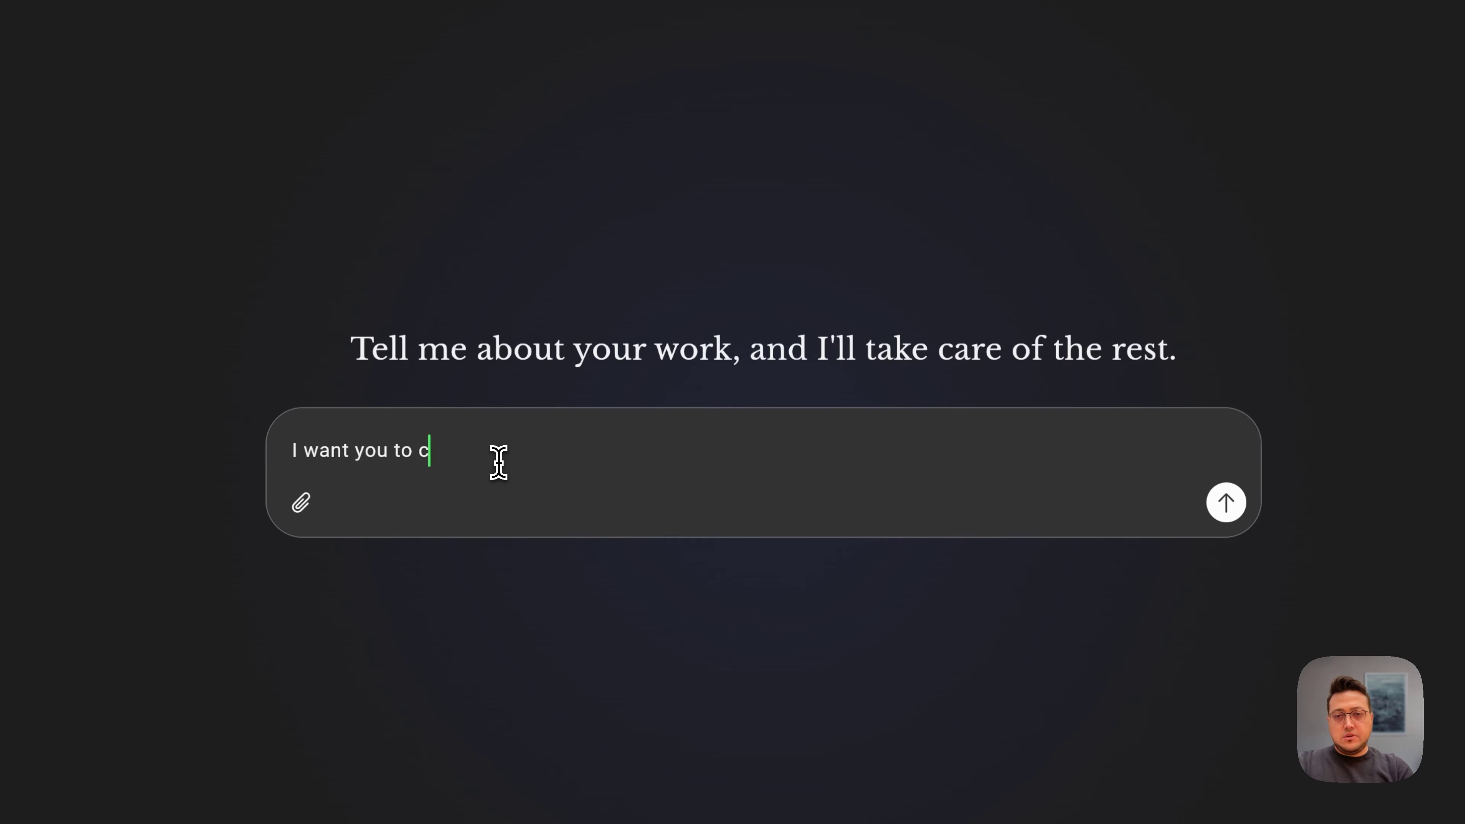
key("BackSpace")
type("build a workflow to ")
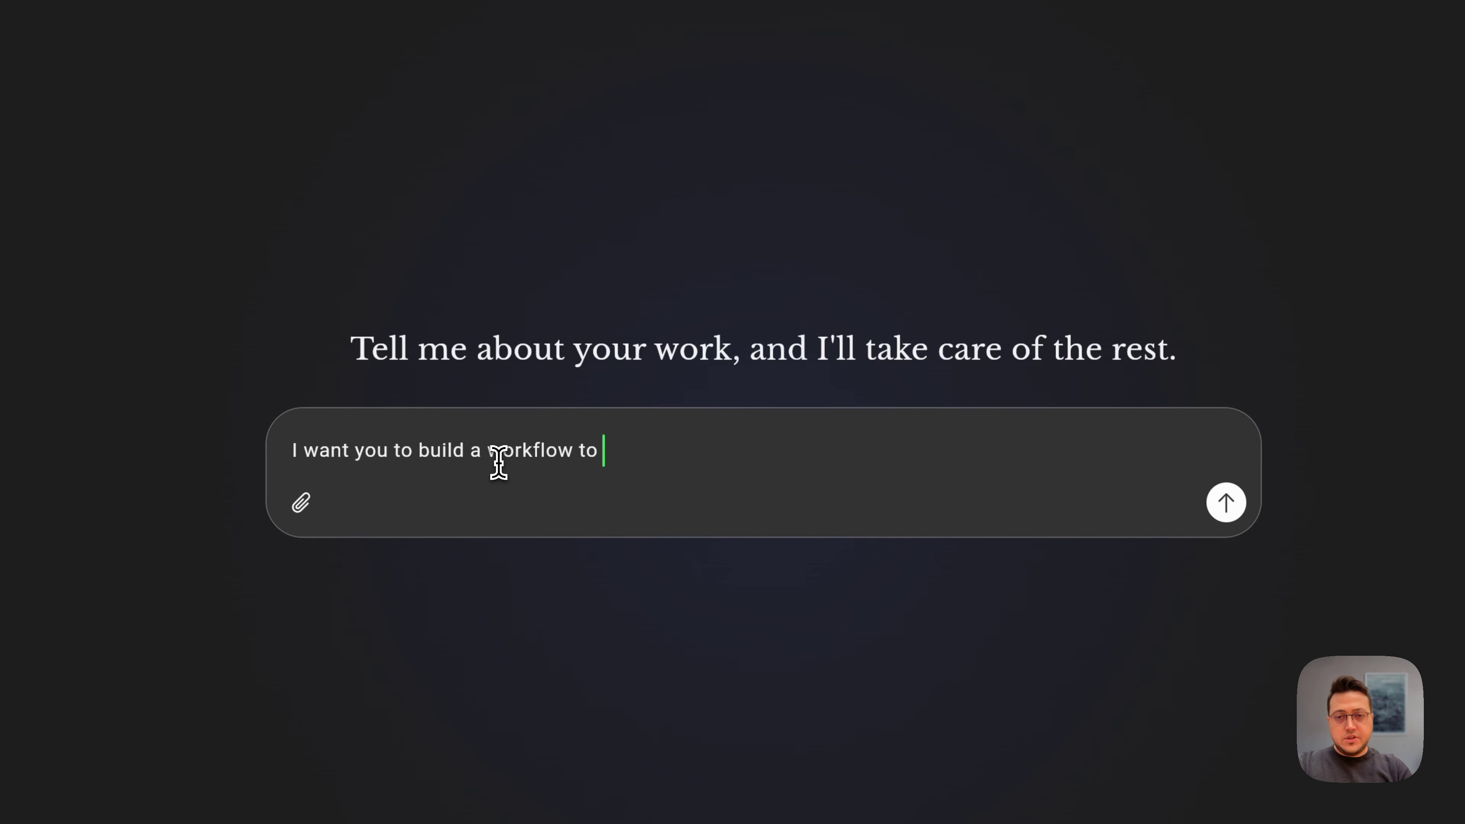
type("hunt for le")
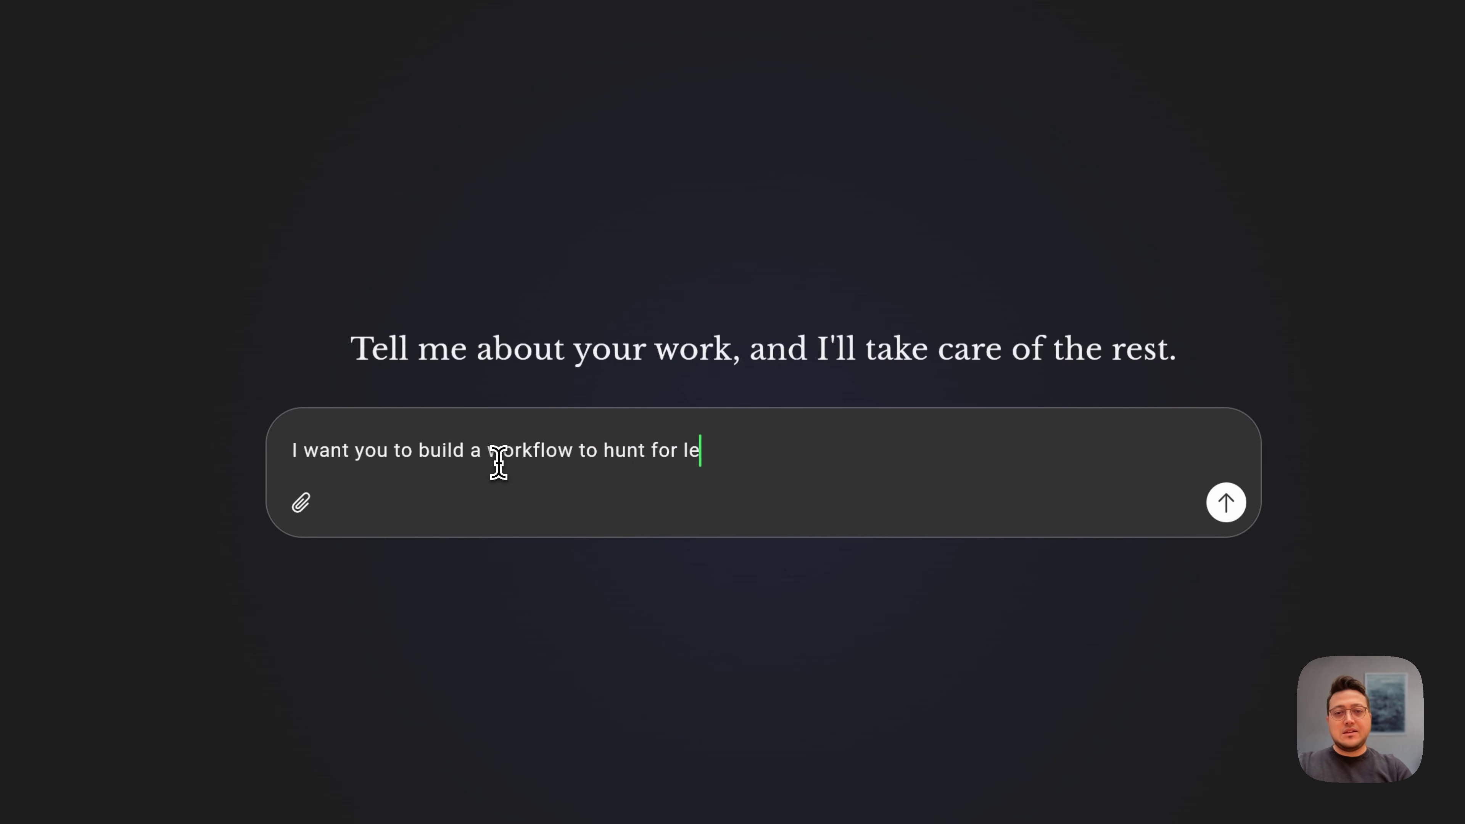
type("ads on X and")
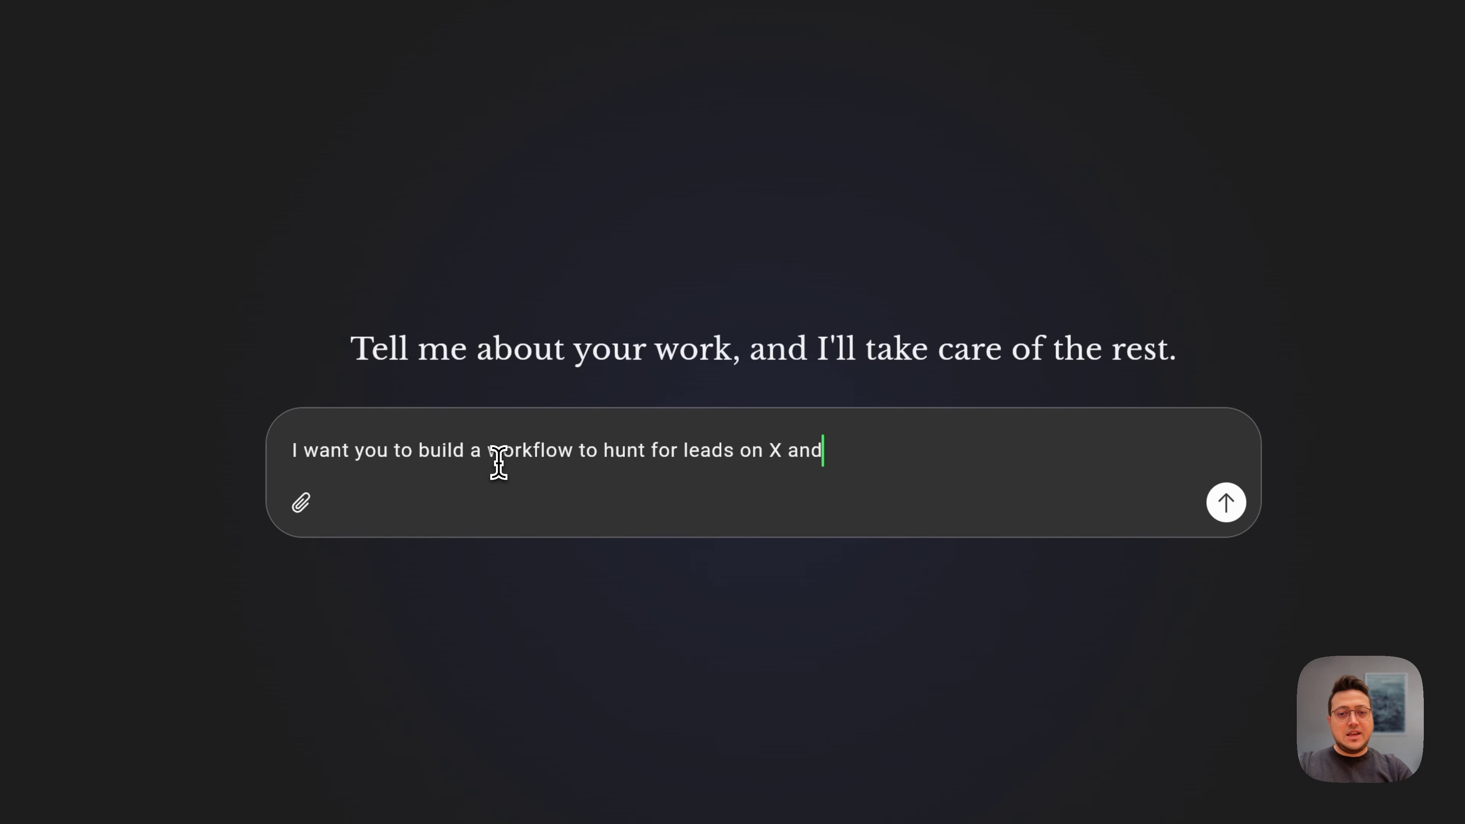
type(" Reddit. I want y")
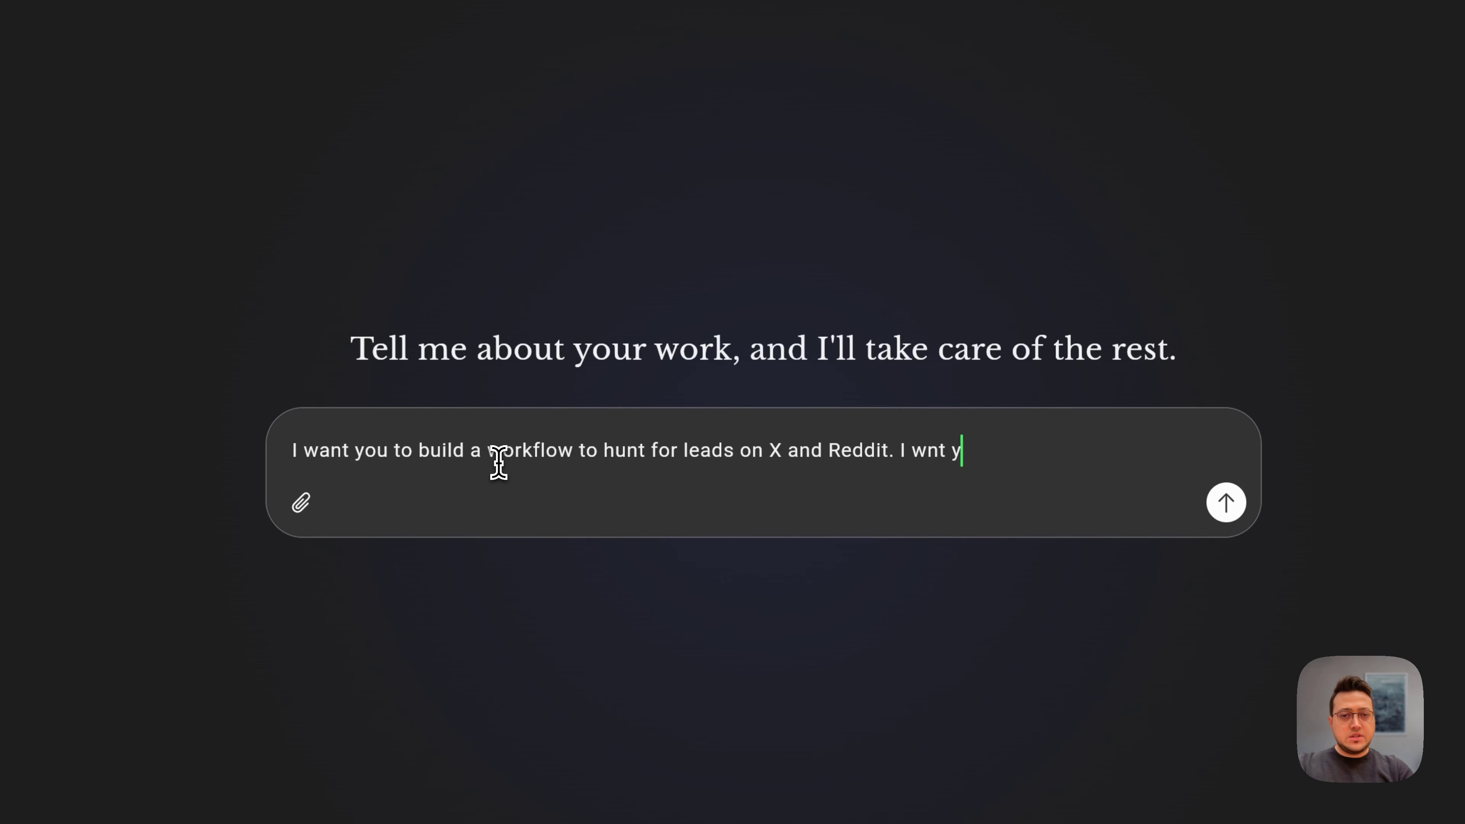
key("BackSpace")
key("BackSpace")
key("BackSpace")
key("BackSpace")
type("ant you to ident")
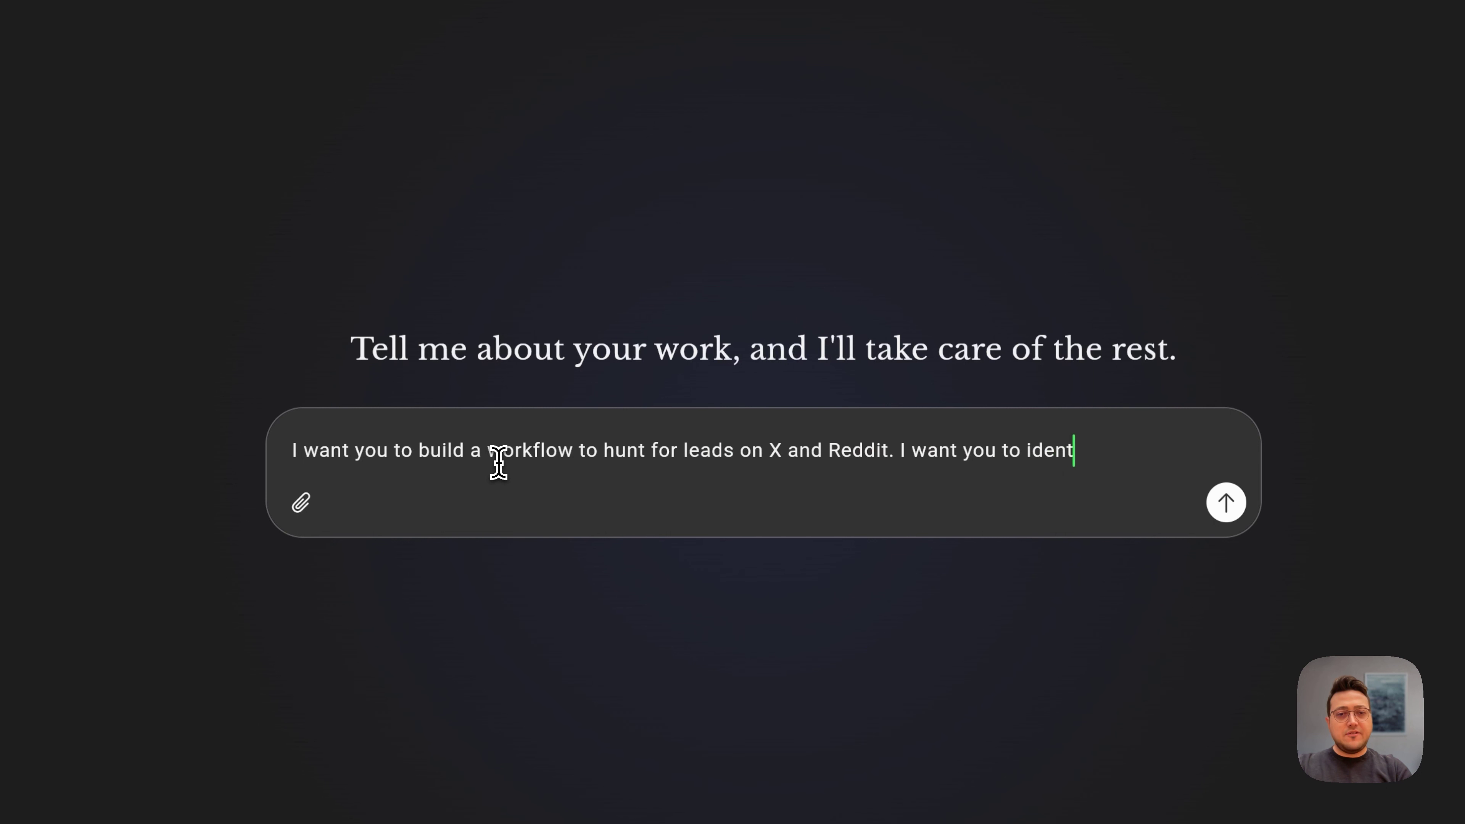
type("ify pote")
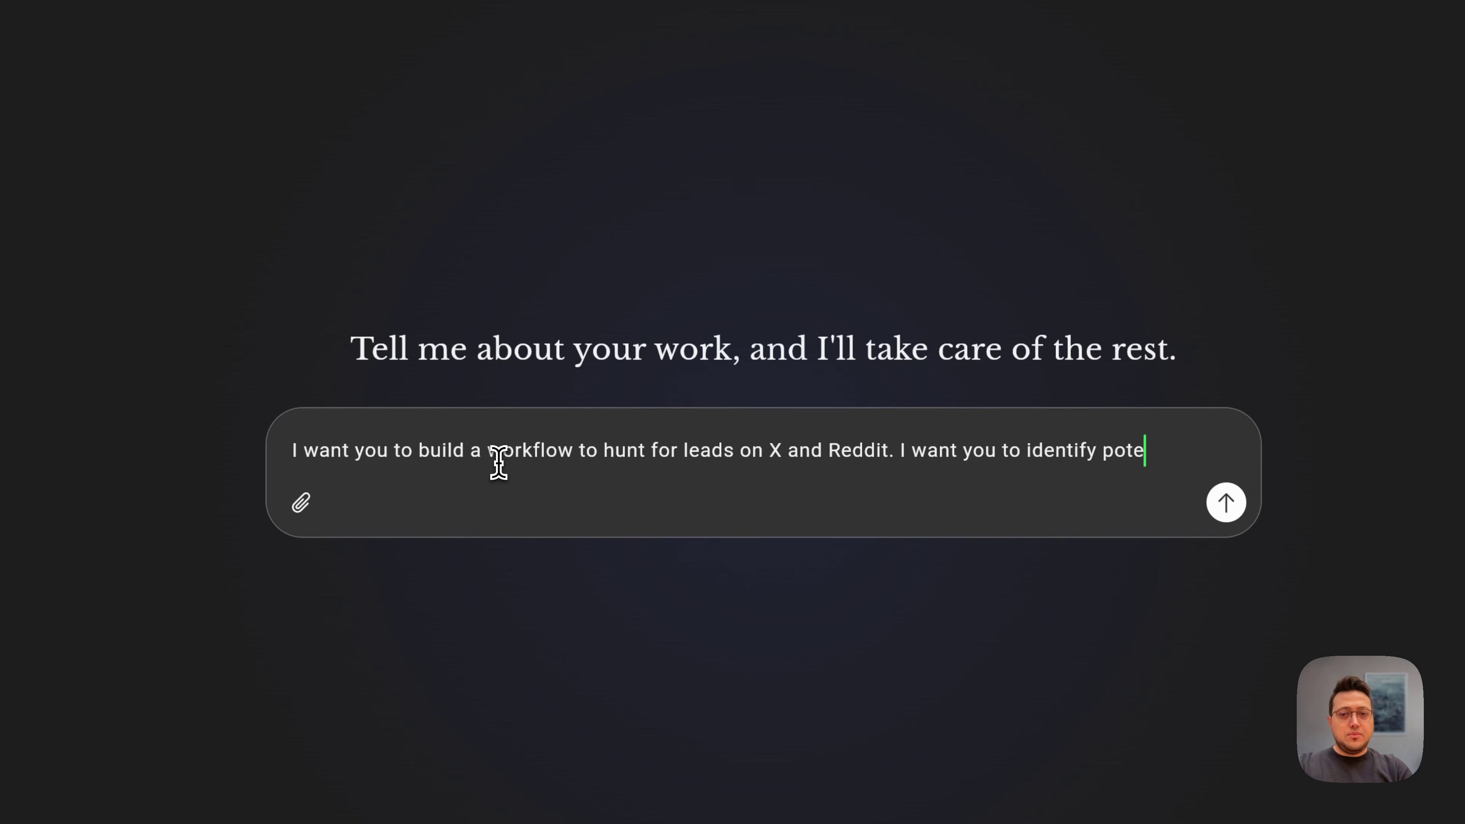
type("ntial leads")
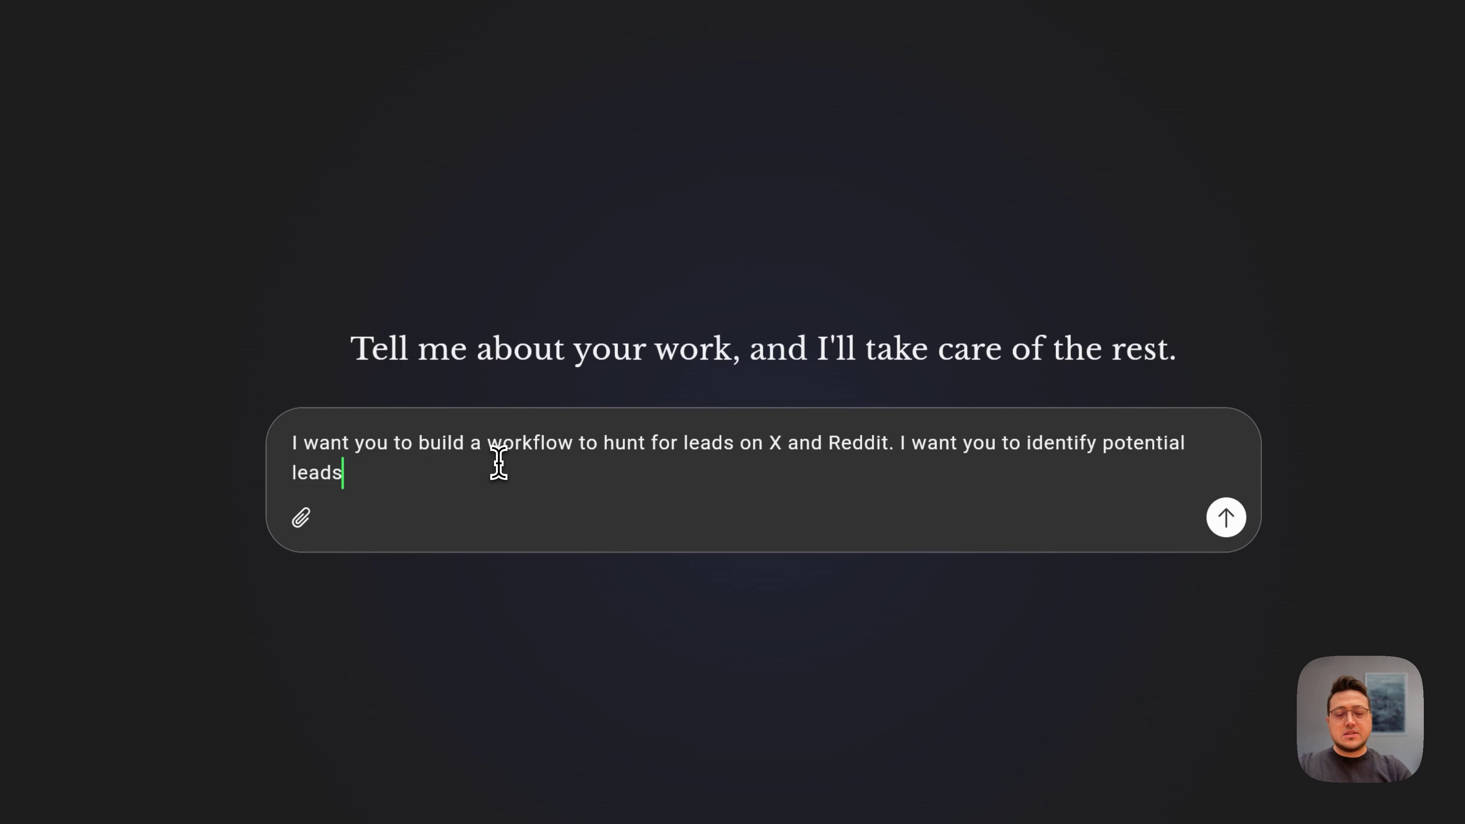
type(" who mig")
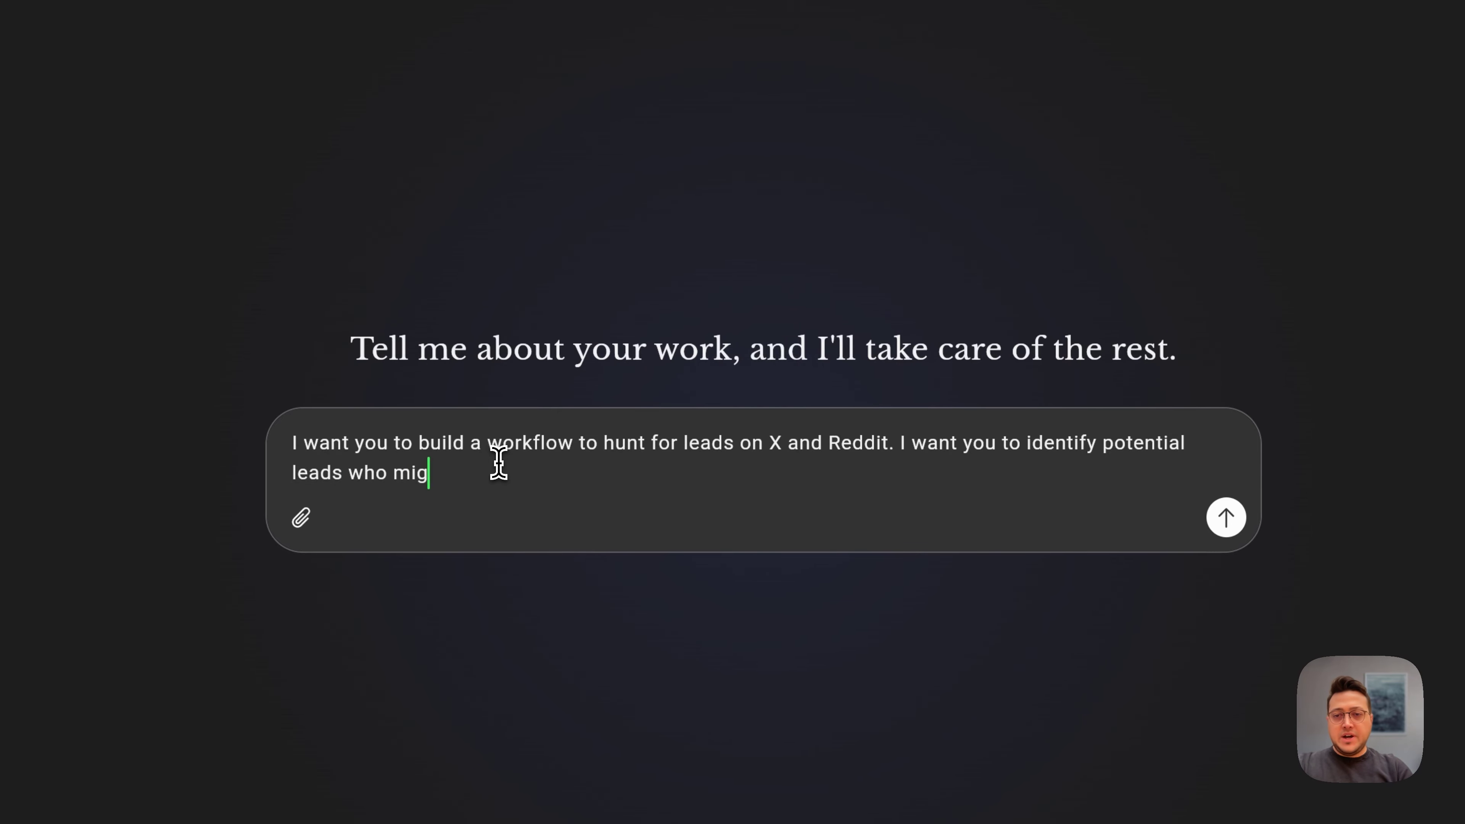
type("ht be explicity ")
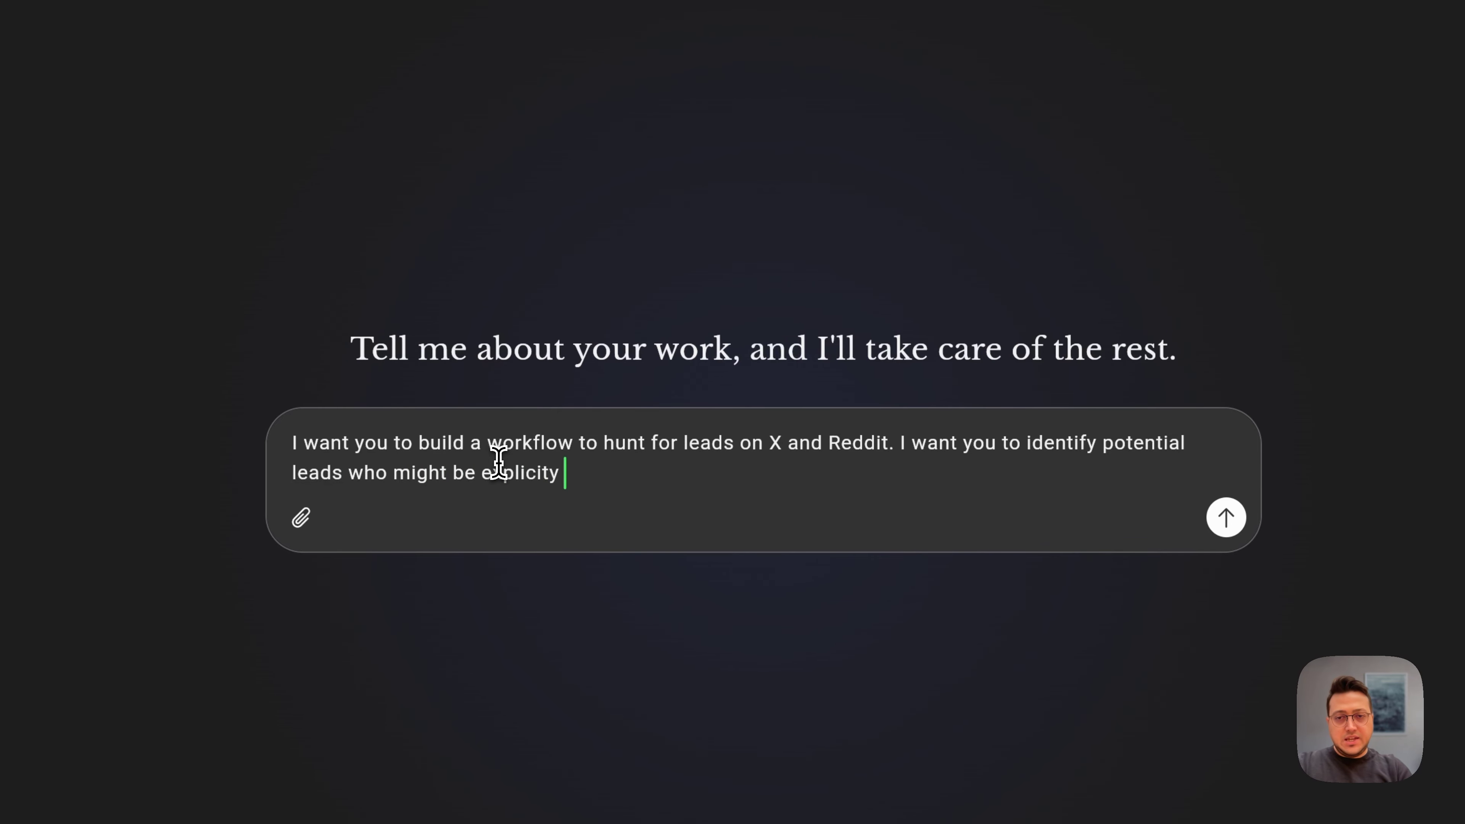
type("ly sharing th")
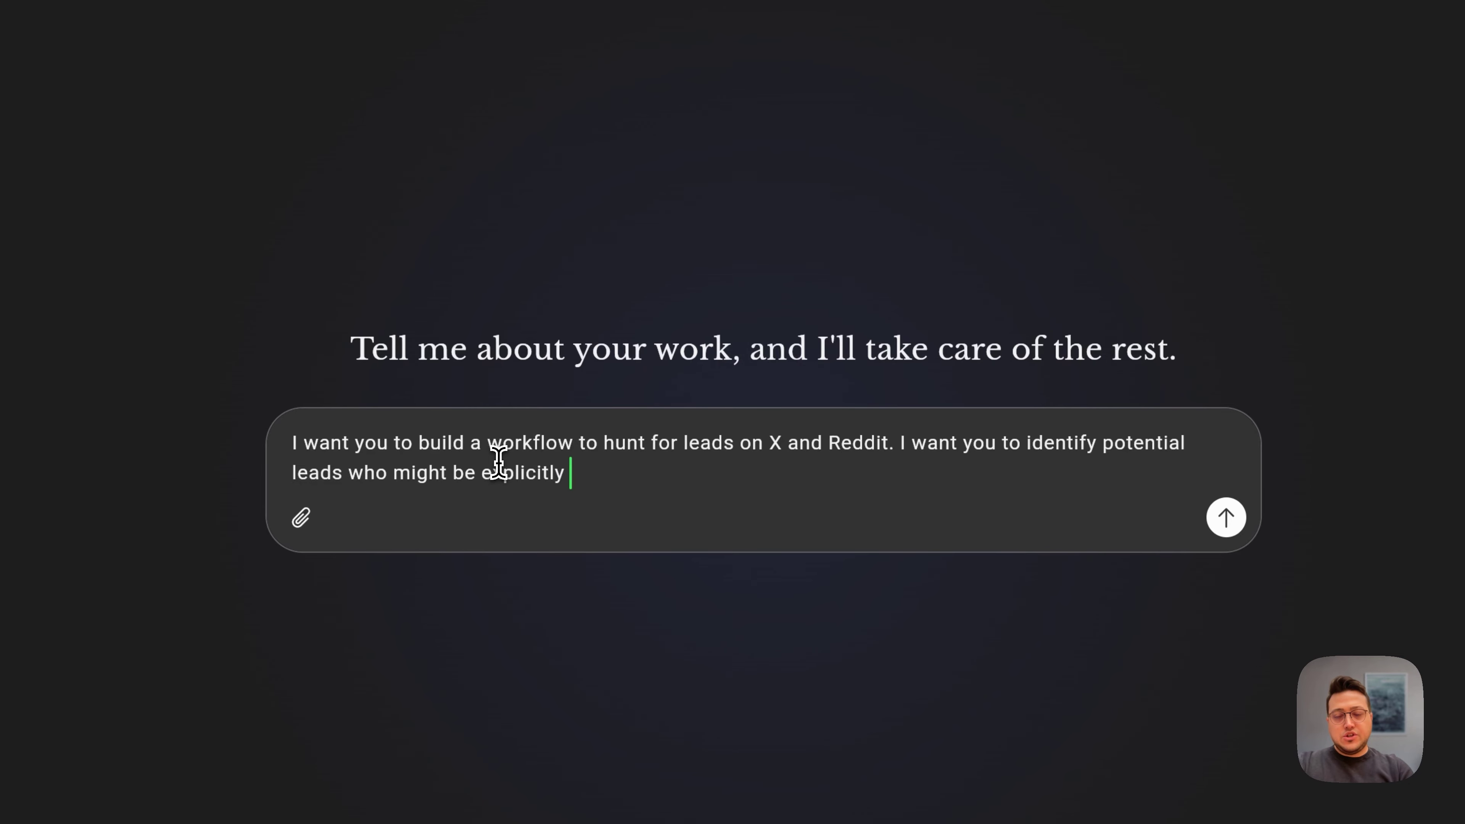
type("e nee")
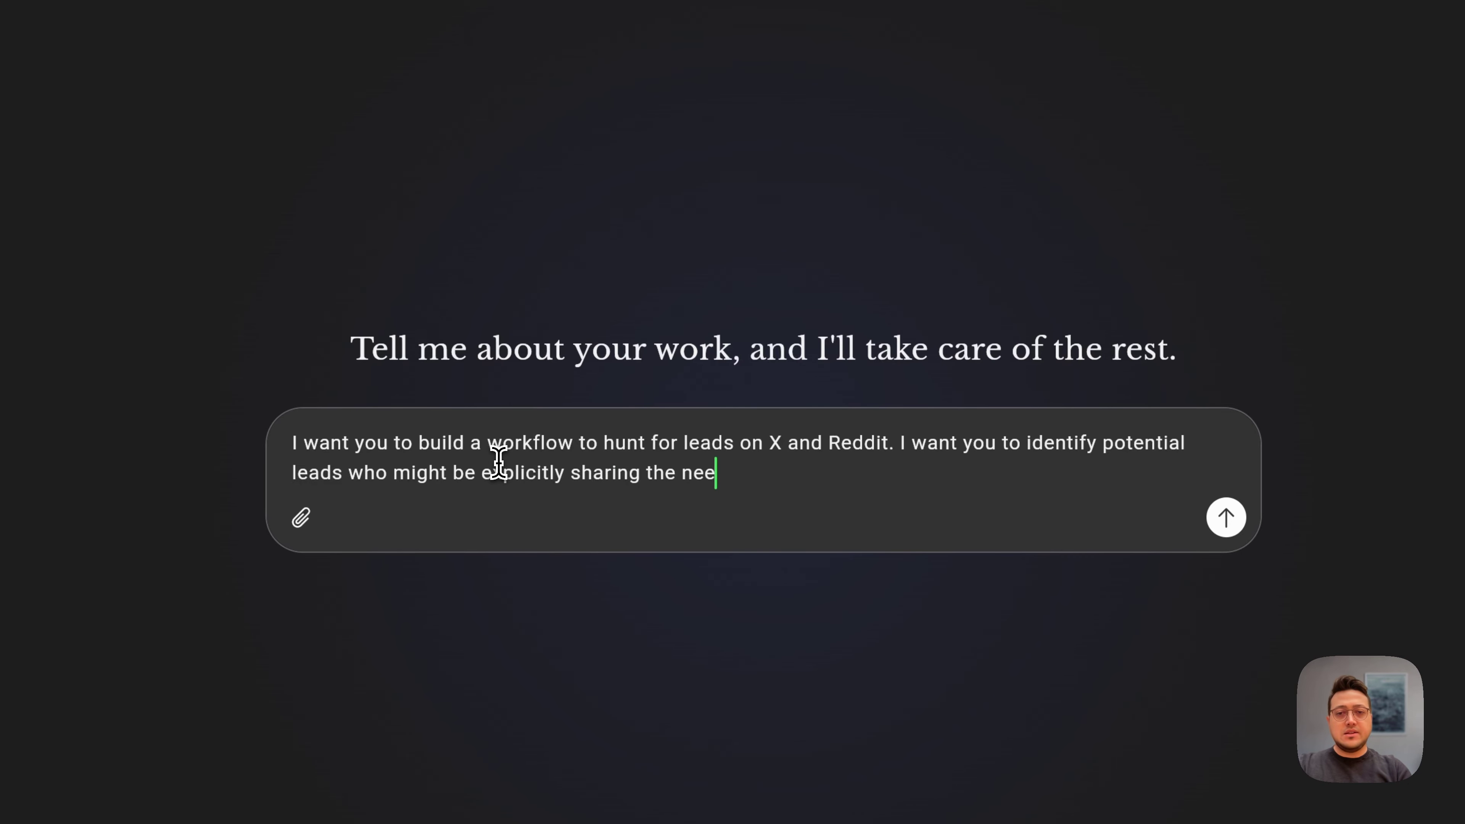
type("d for a solution ")
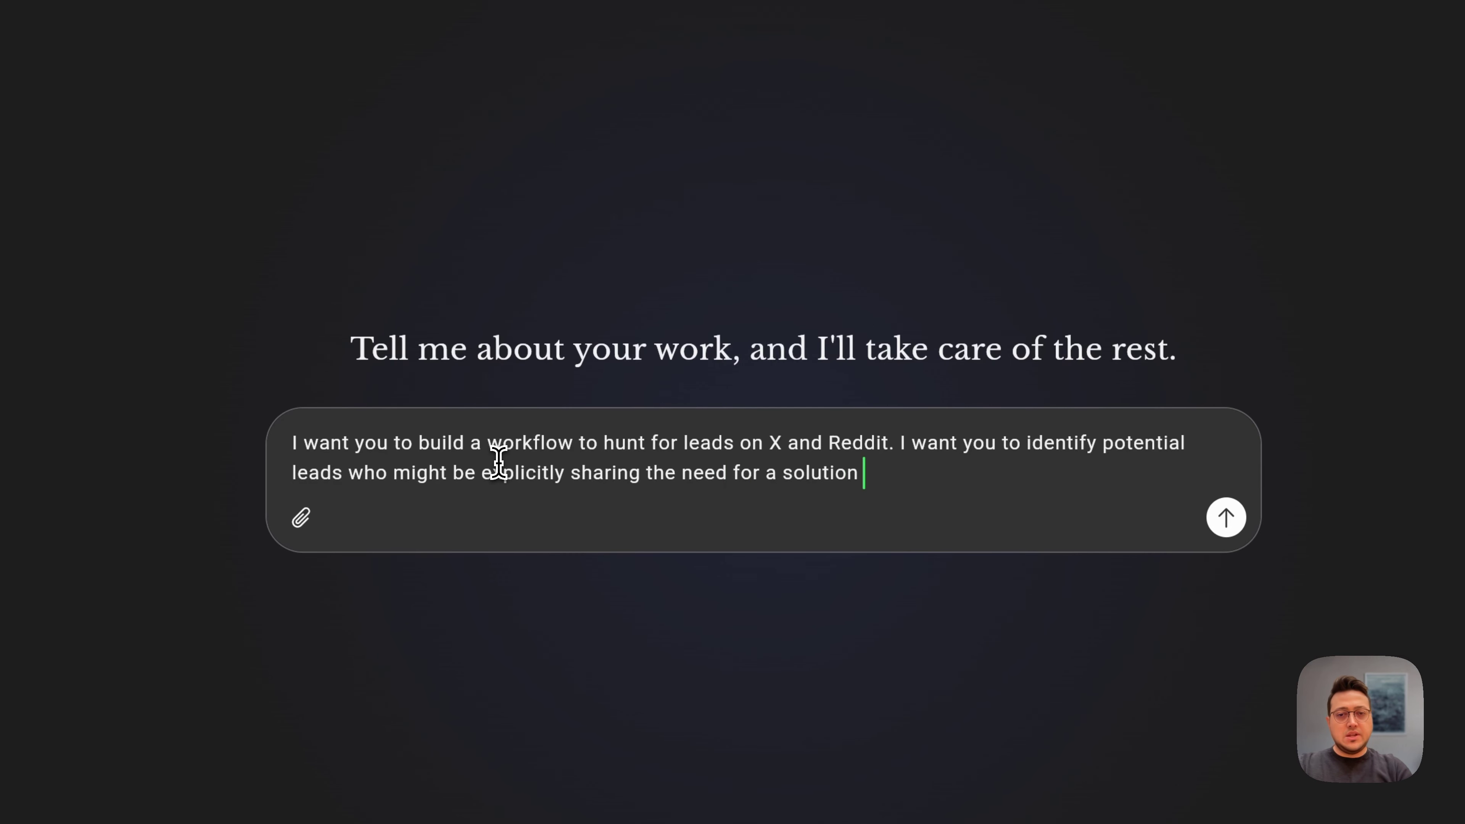
type("like Kort")
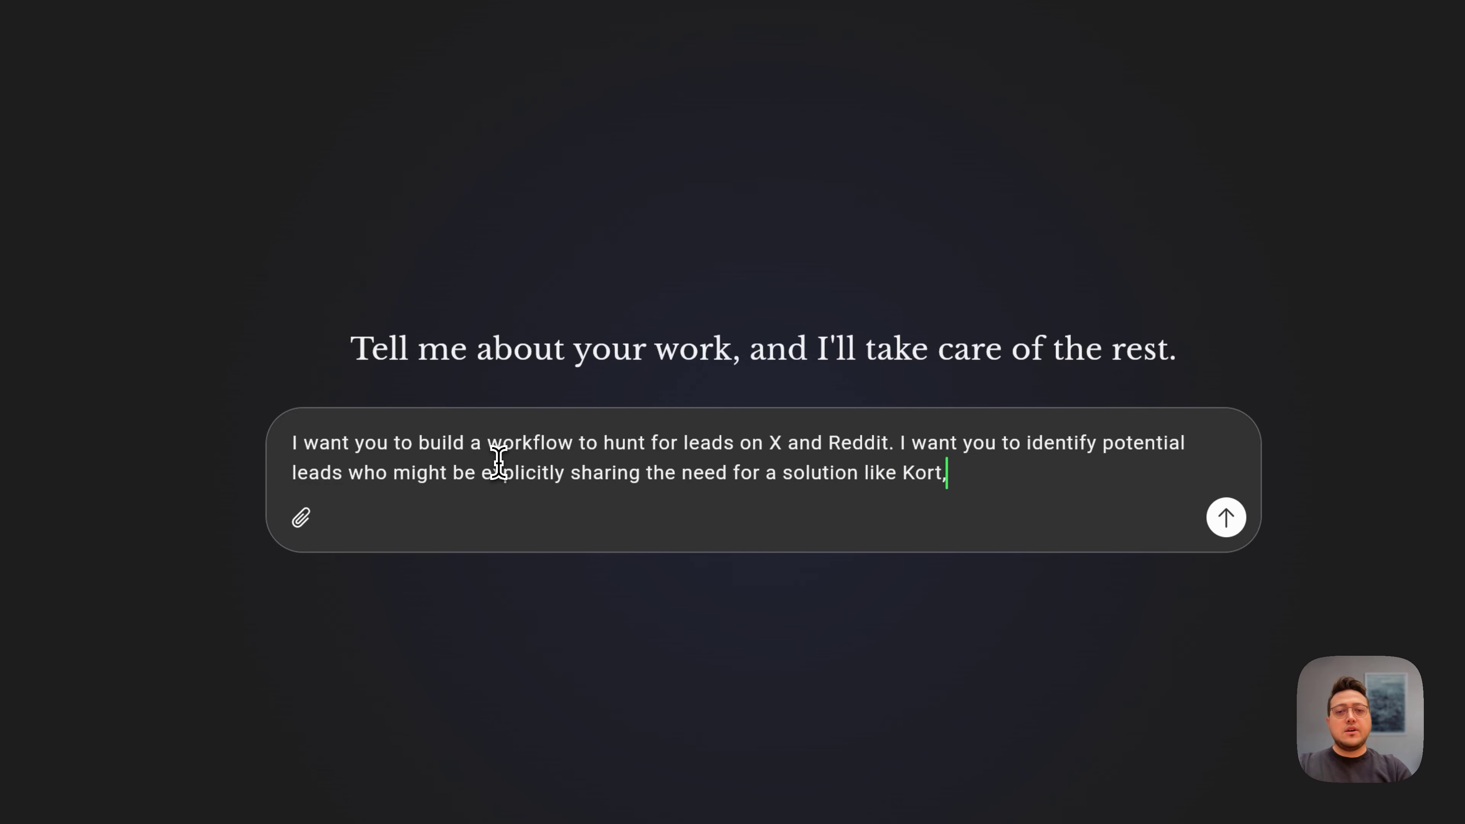
type(", or disc")
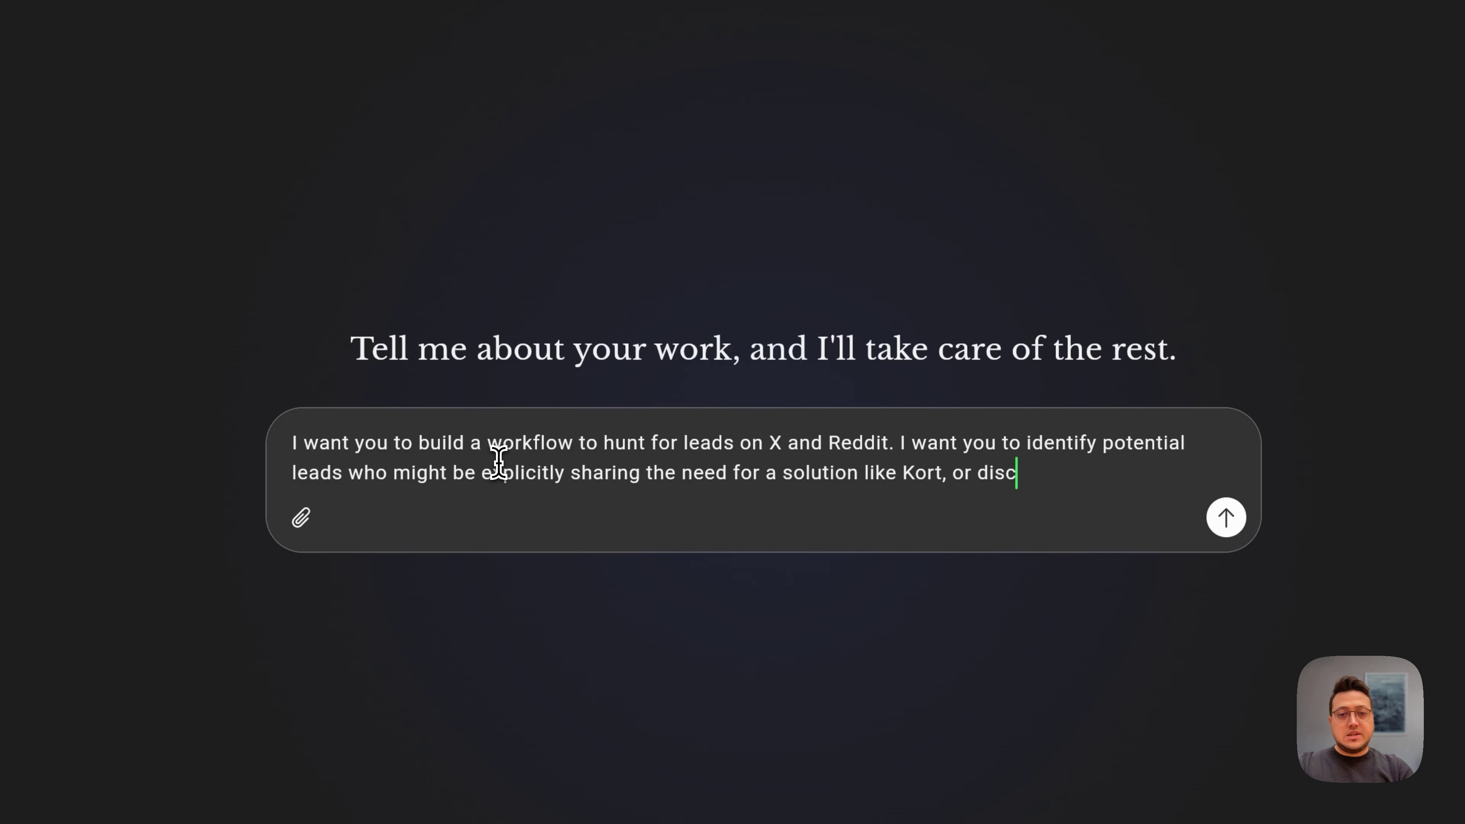
type("uss their pains")
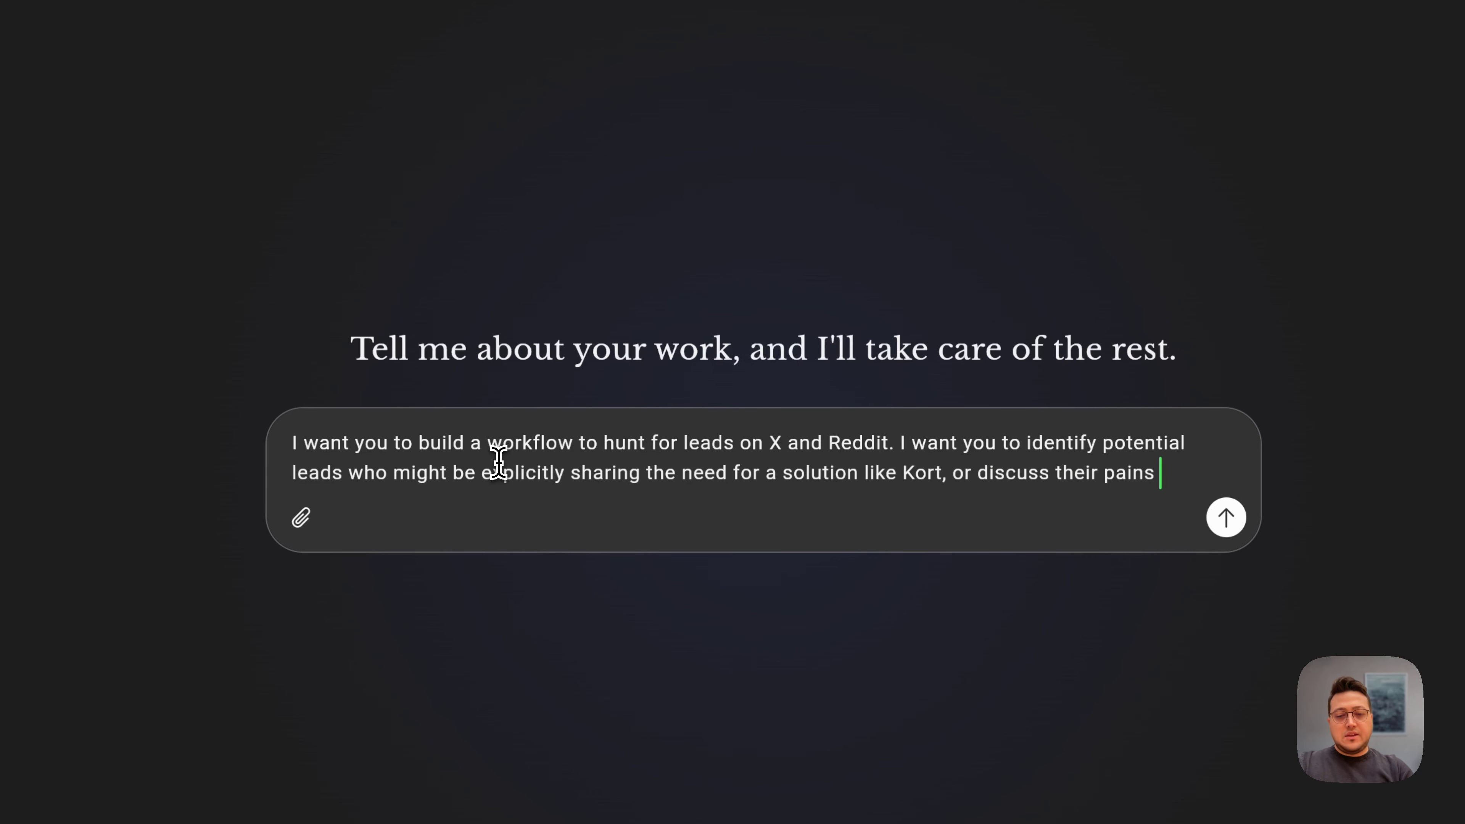
type(" or about a ")
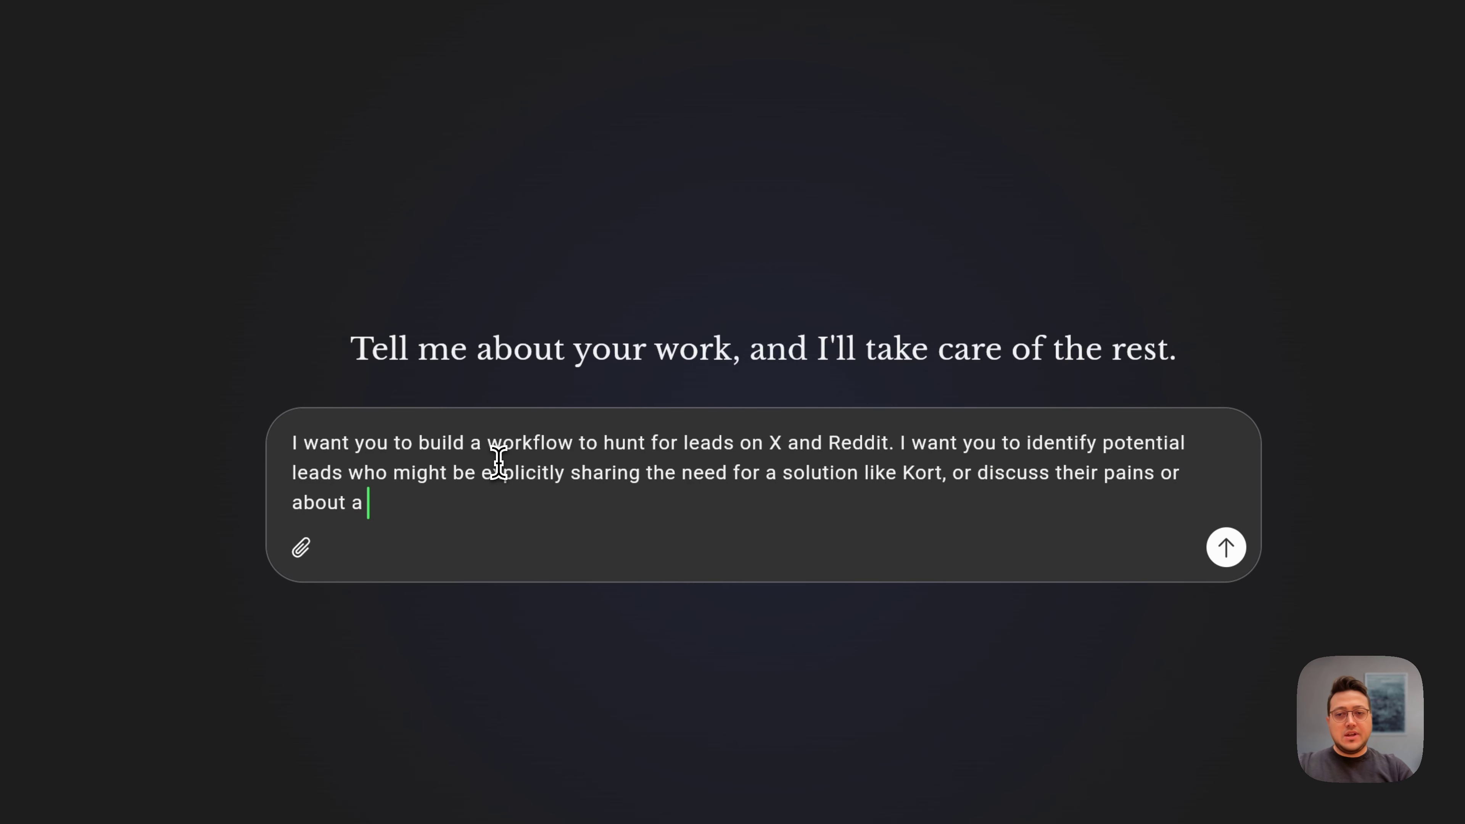
type("competitor.")
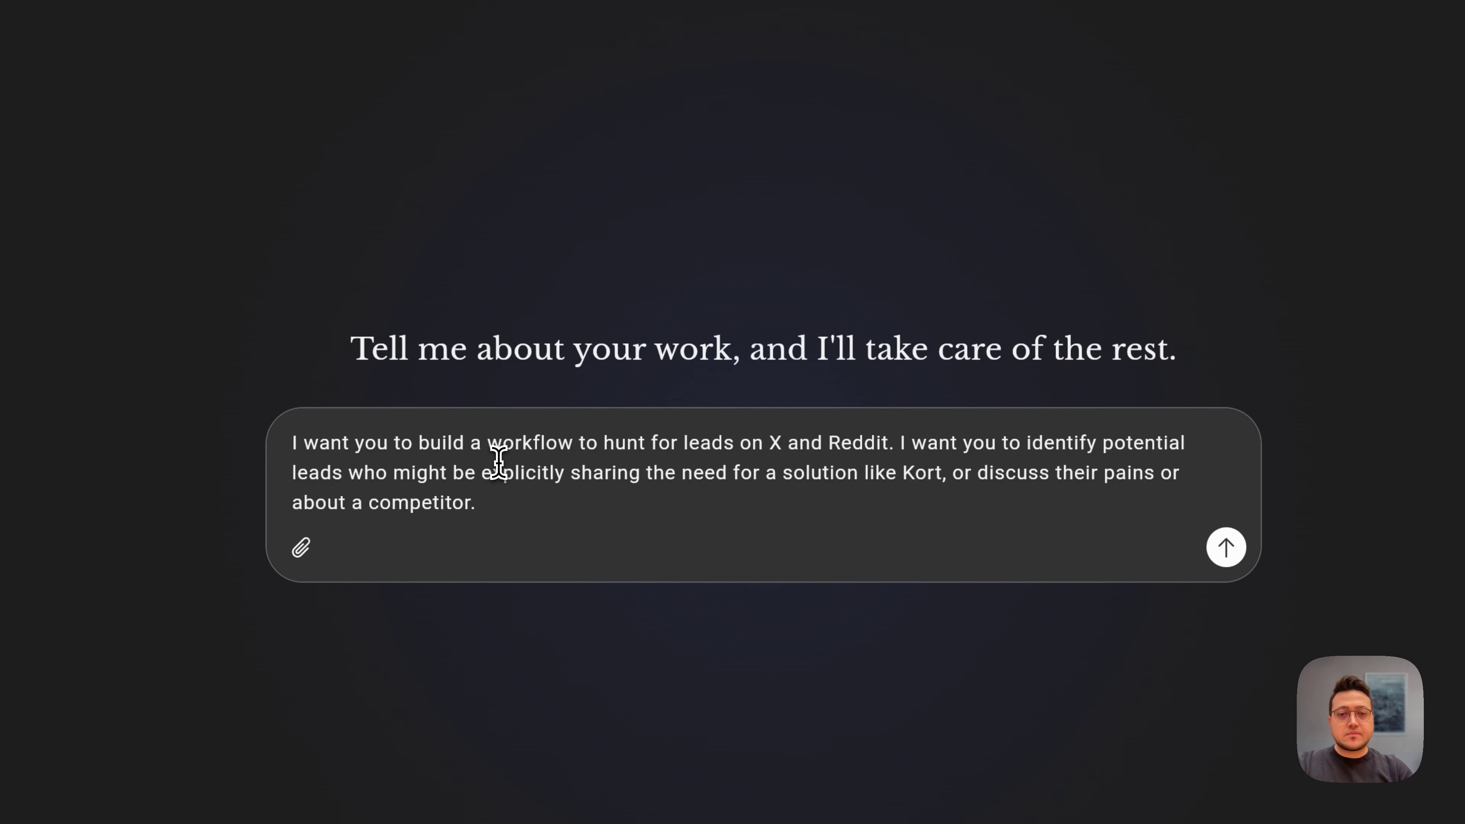
key("Return")
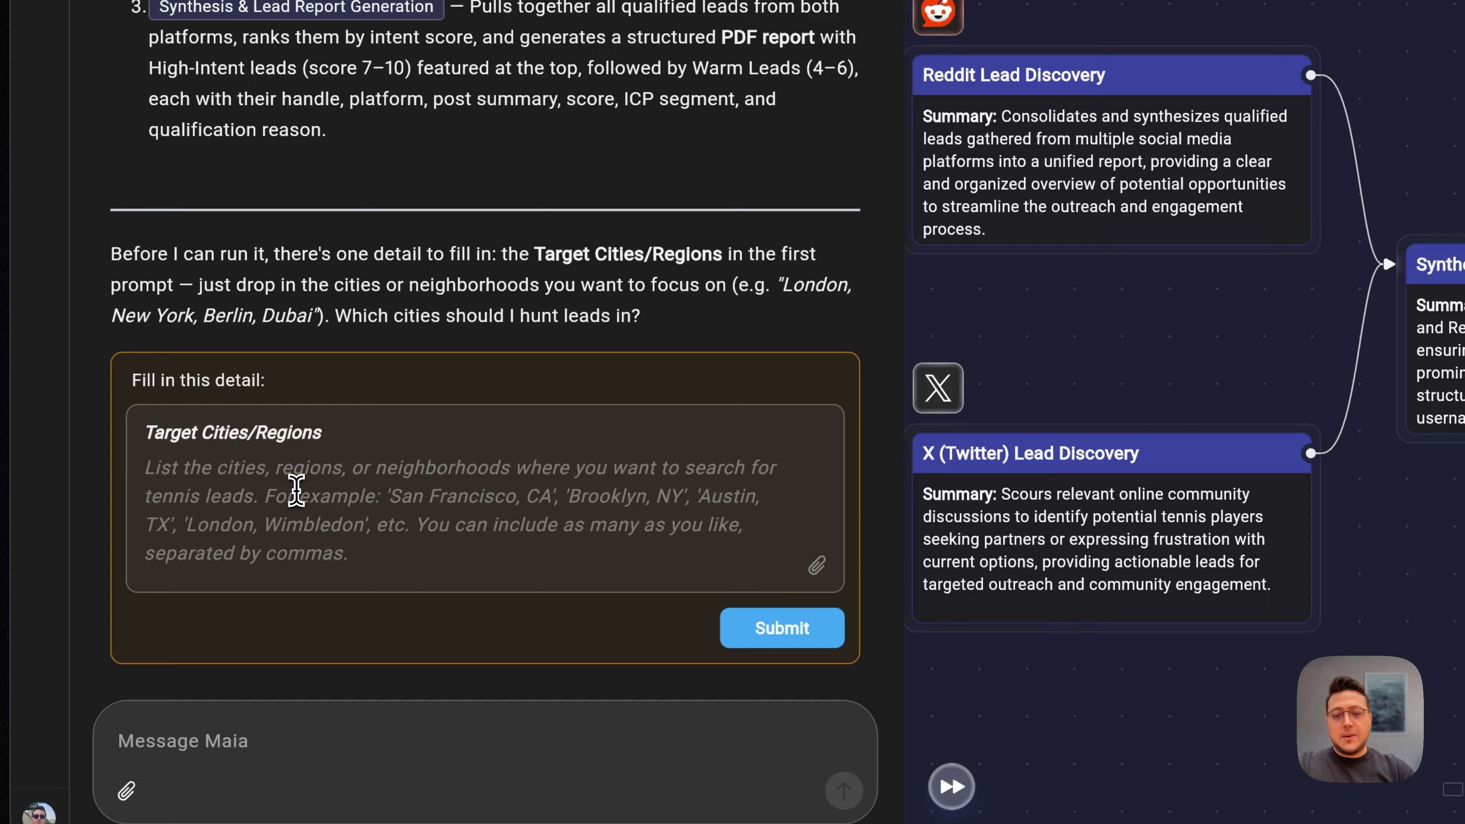
Step: Submit 'I want you to focus on US.' as the target region and view Define Research Targets
left_click(296, 491)
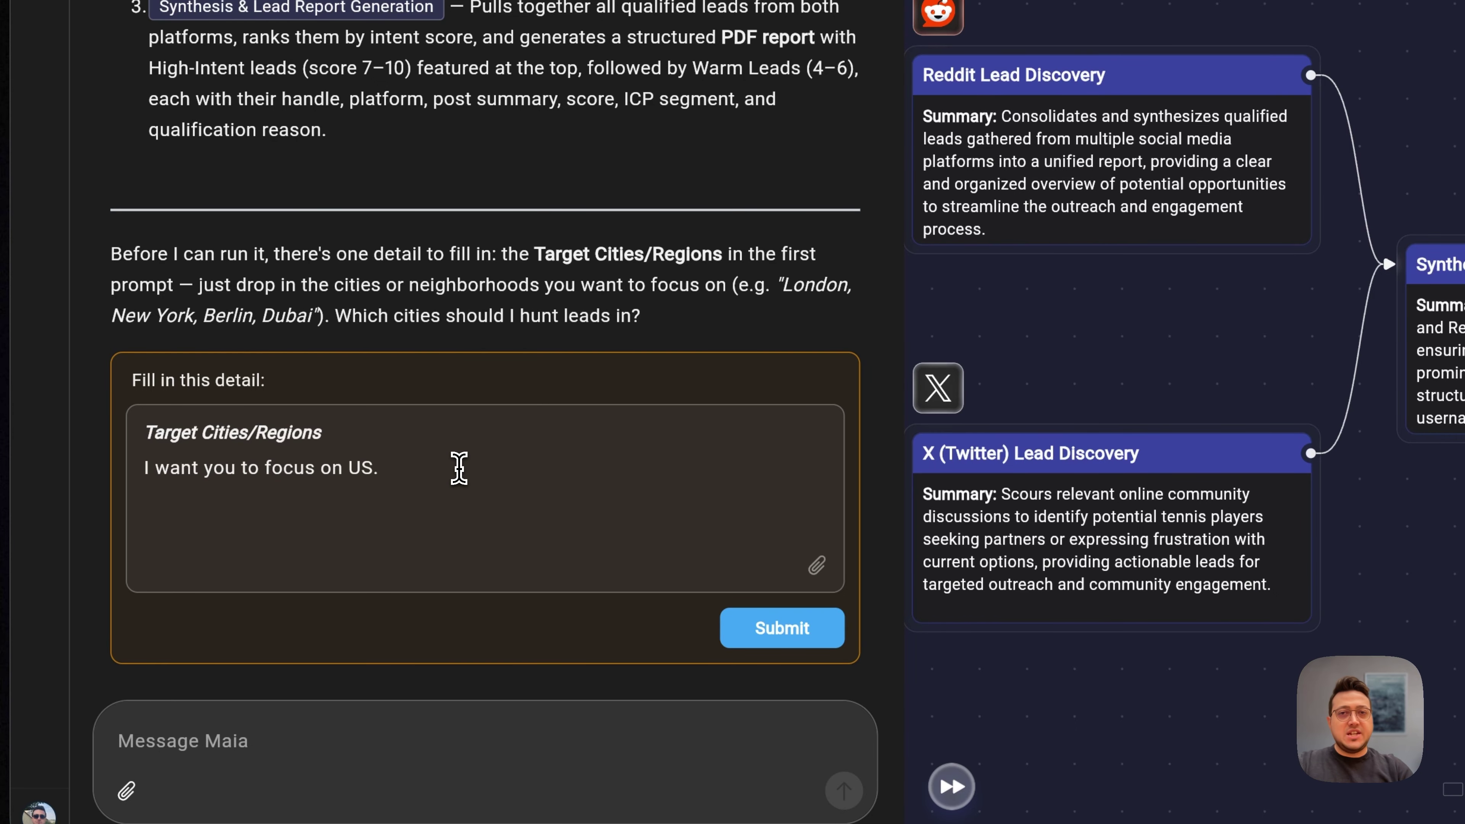
left_click(750, 629)
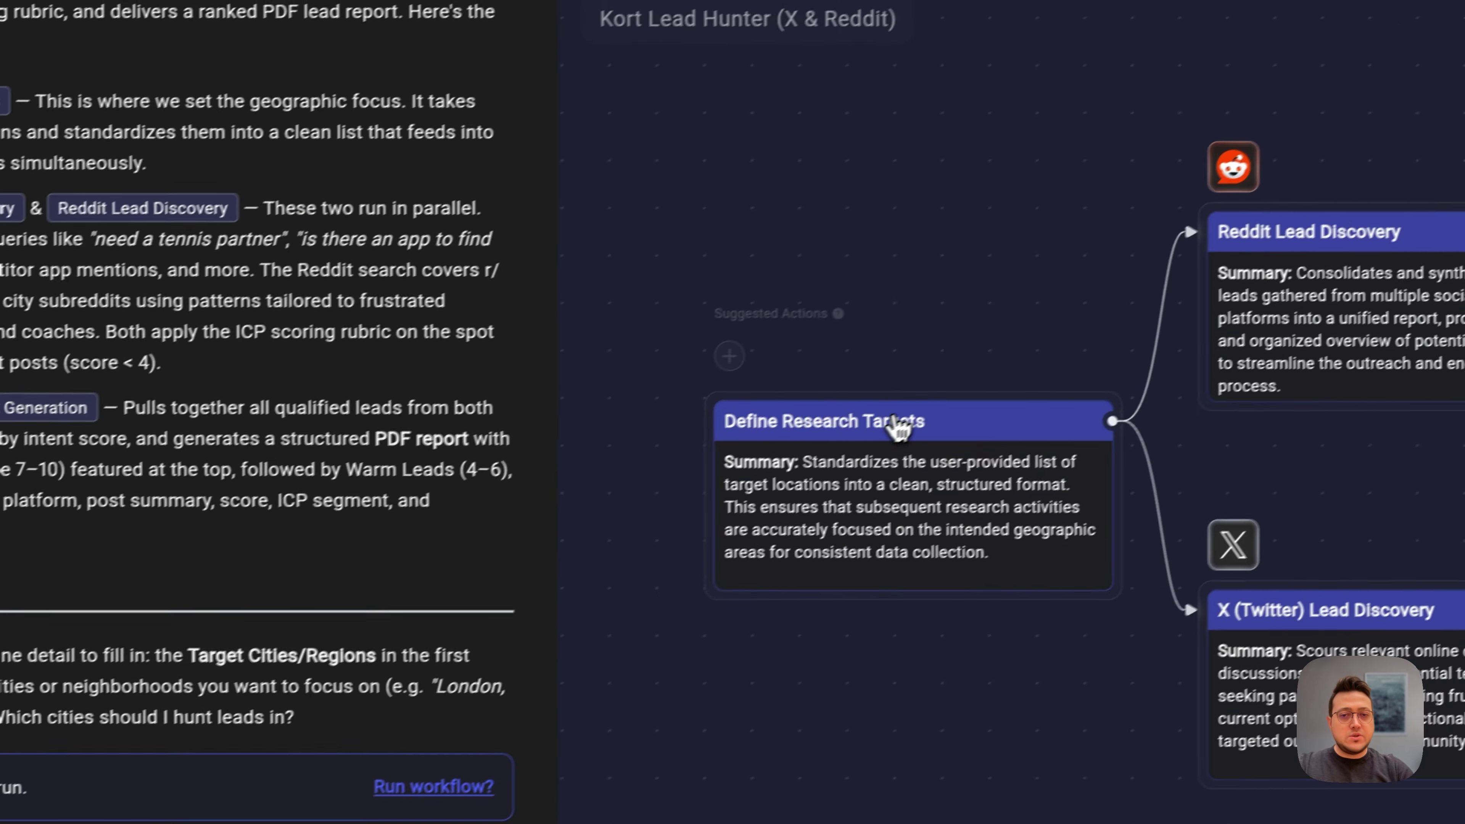
left_click(917, 519)
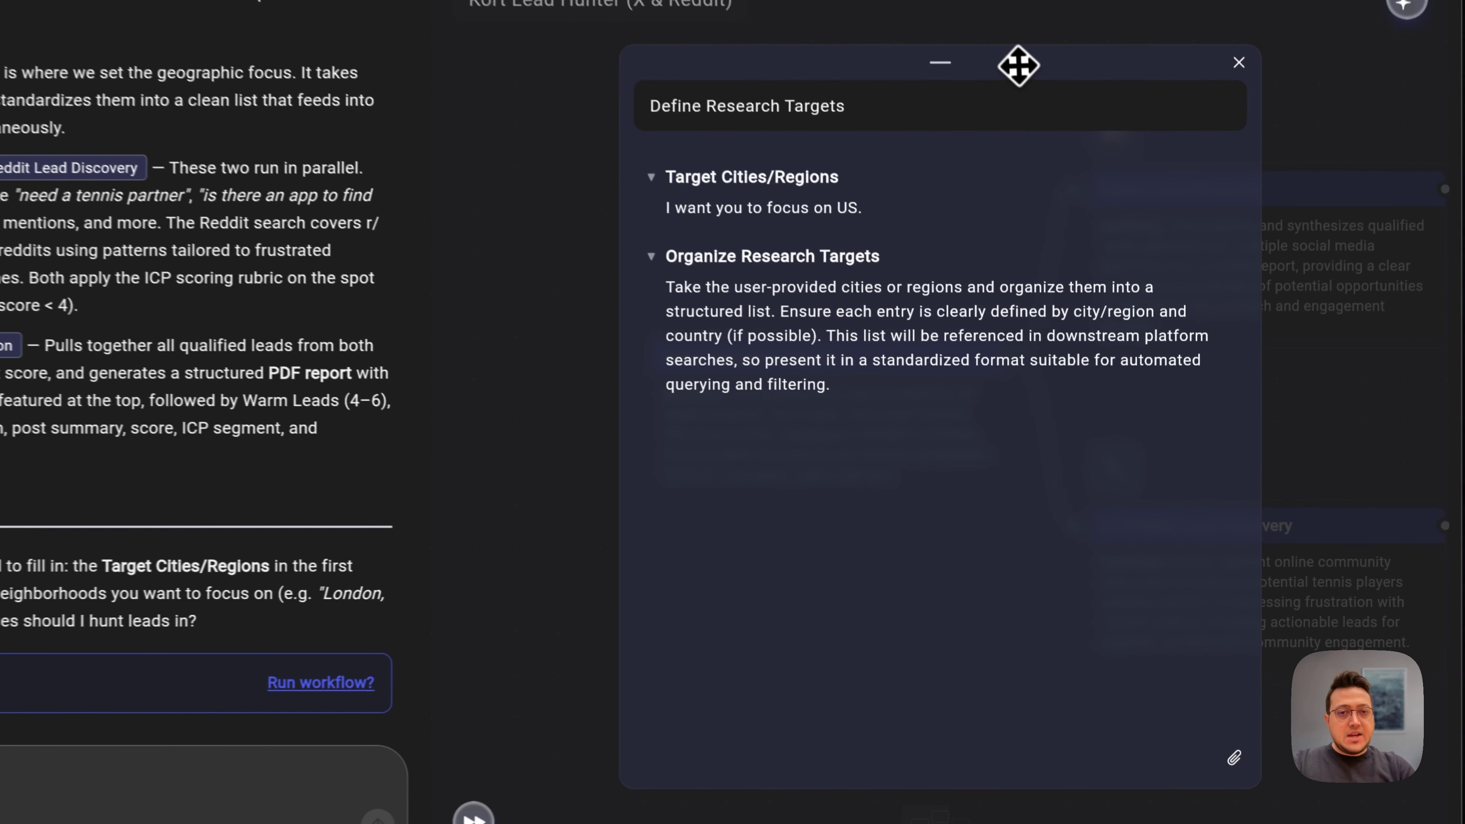
left_click_drag(1059, 216, 988, 208)
left_click_drag(900, 36, 882, 52)
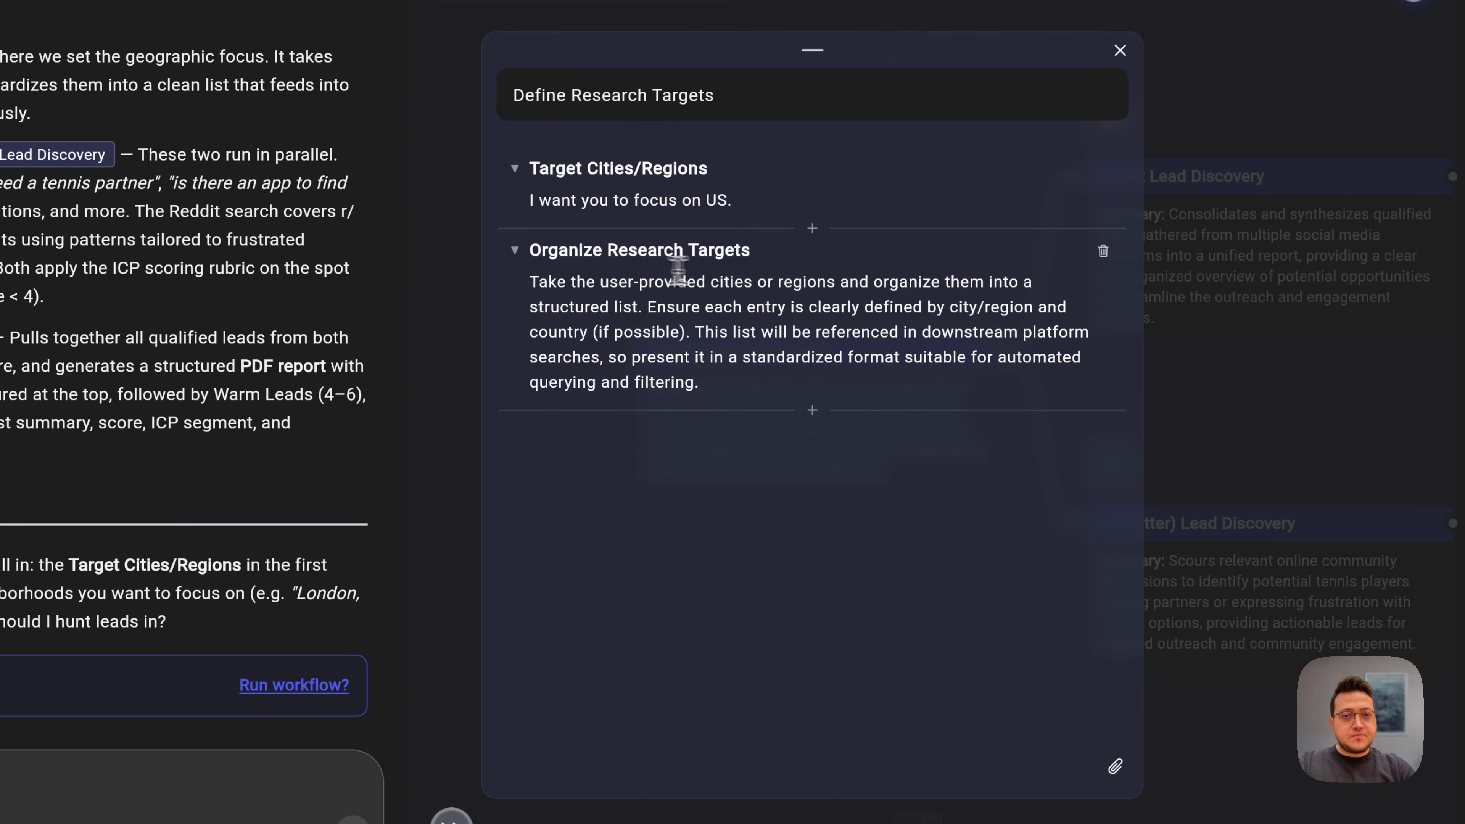
left_click_drag(560, 307, 818, 340)
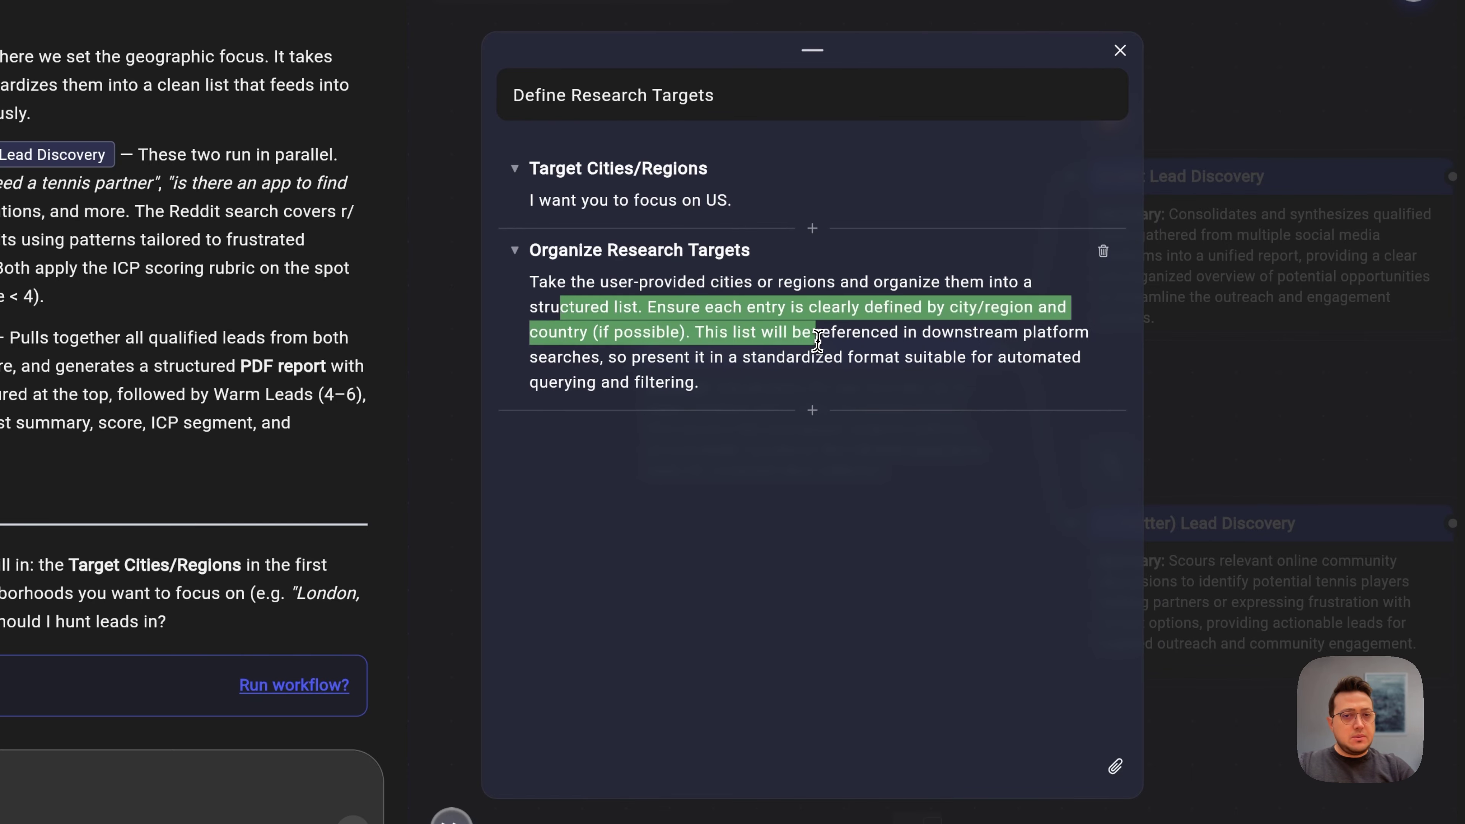
left_click(818, 339)
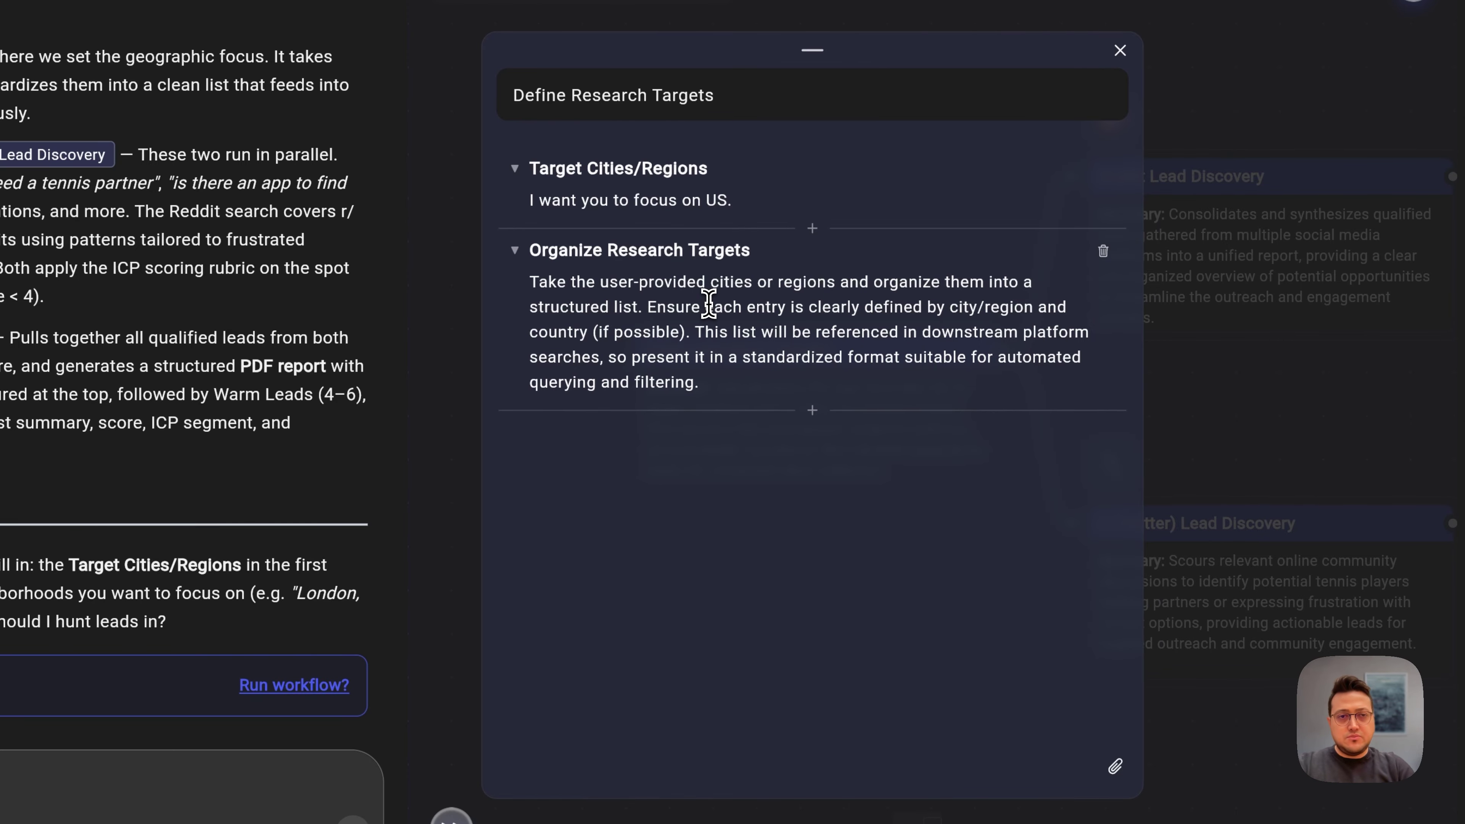
left_click(1120, 51)
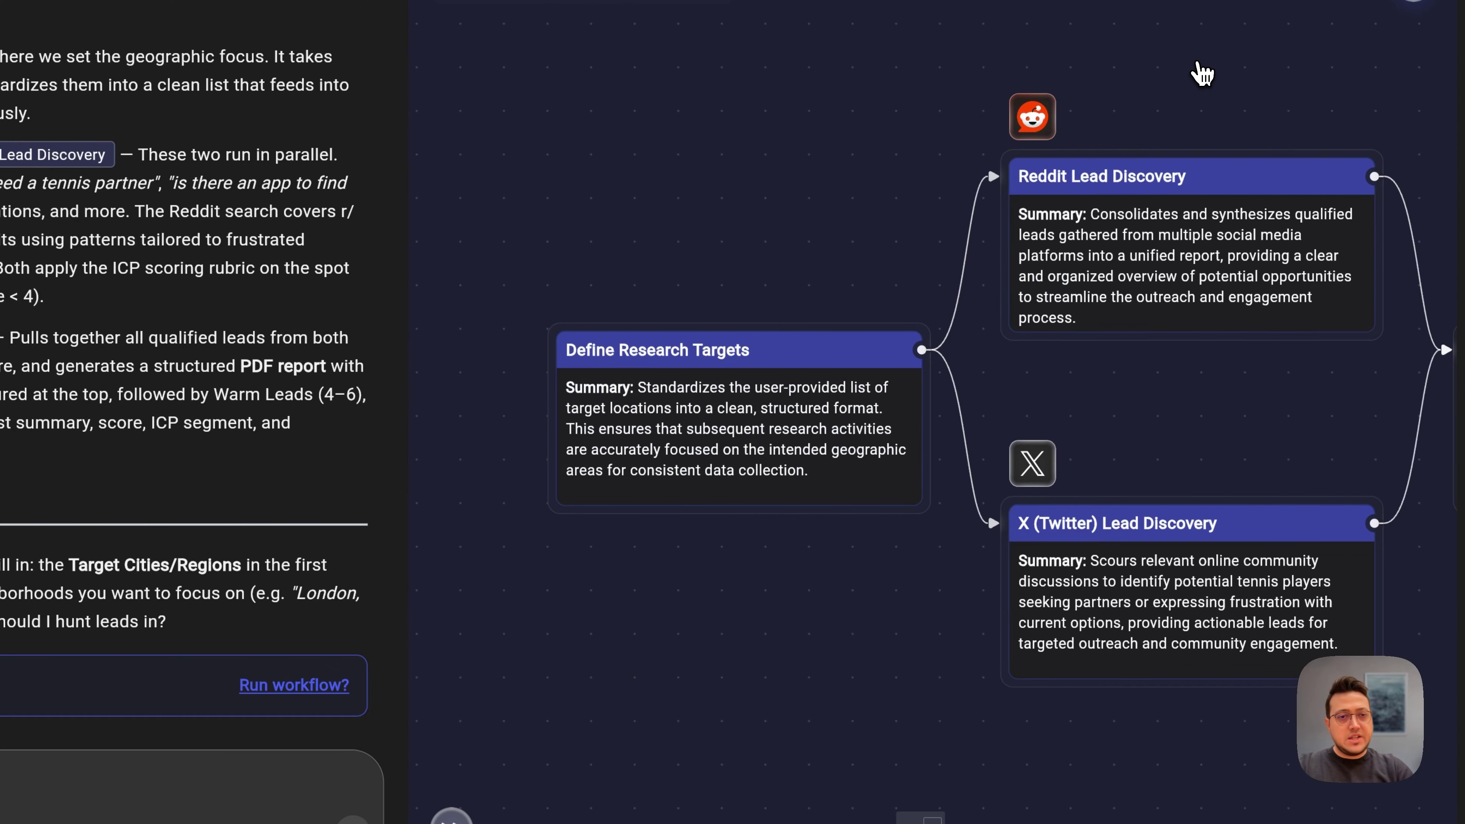
scroll(1199, 67, "right", 5)
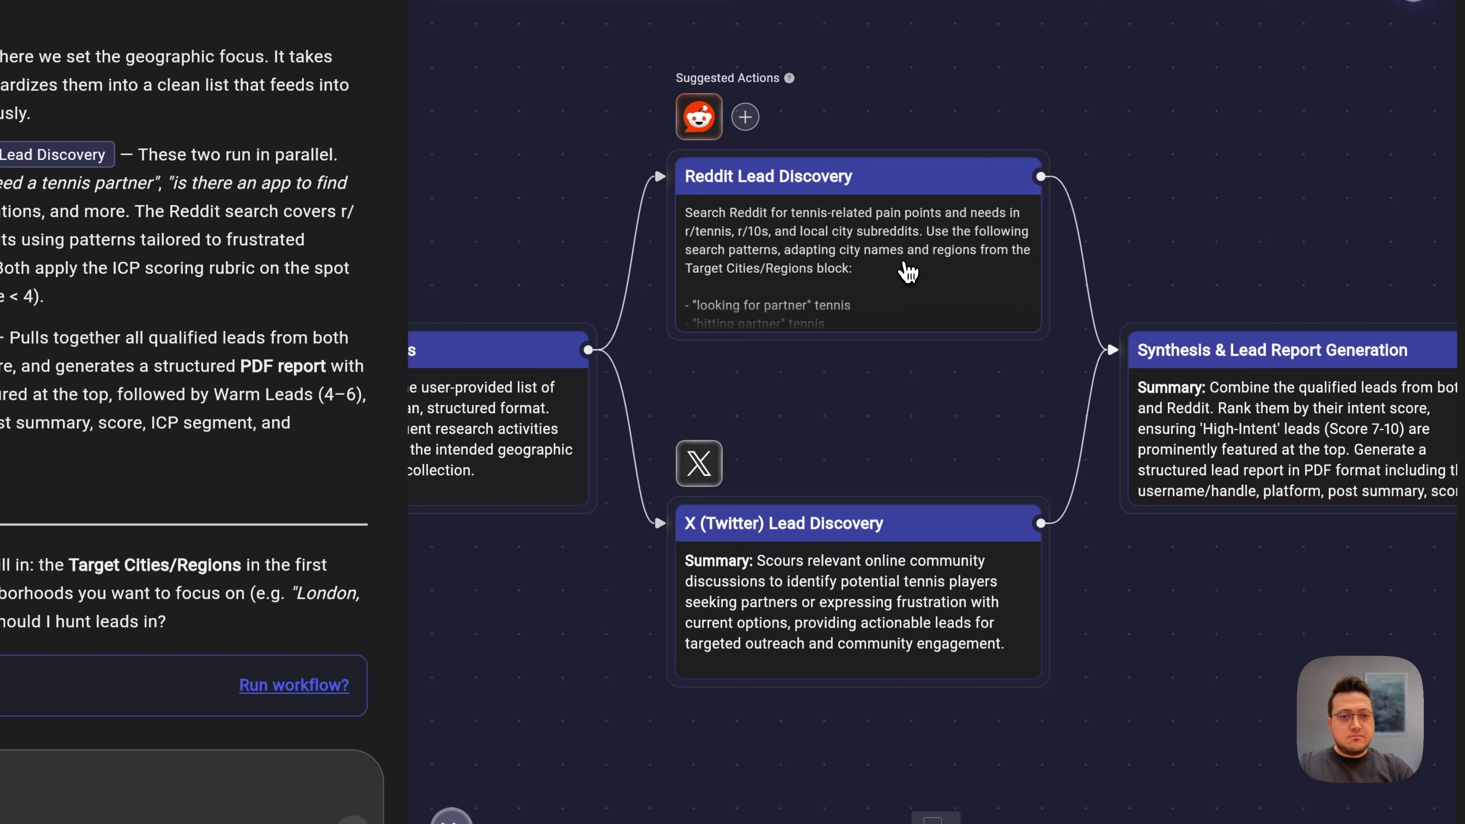
left_click(908, 271)
scroll(808, 430, "down", 10)
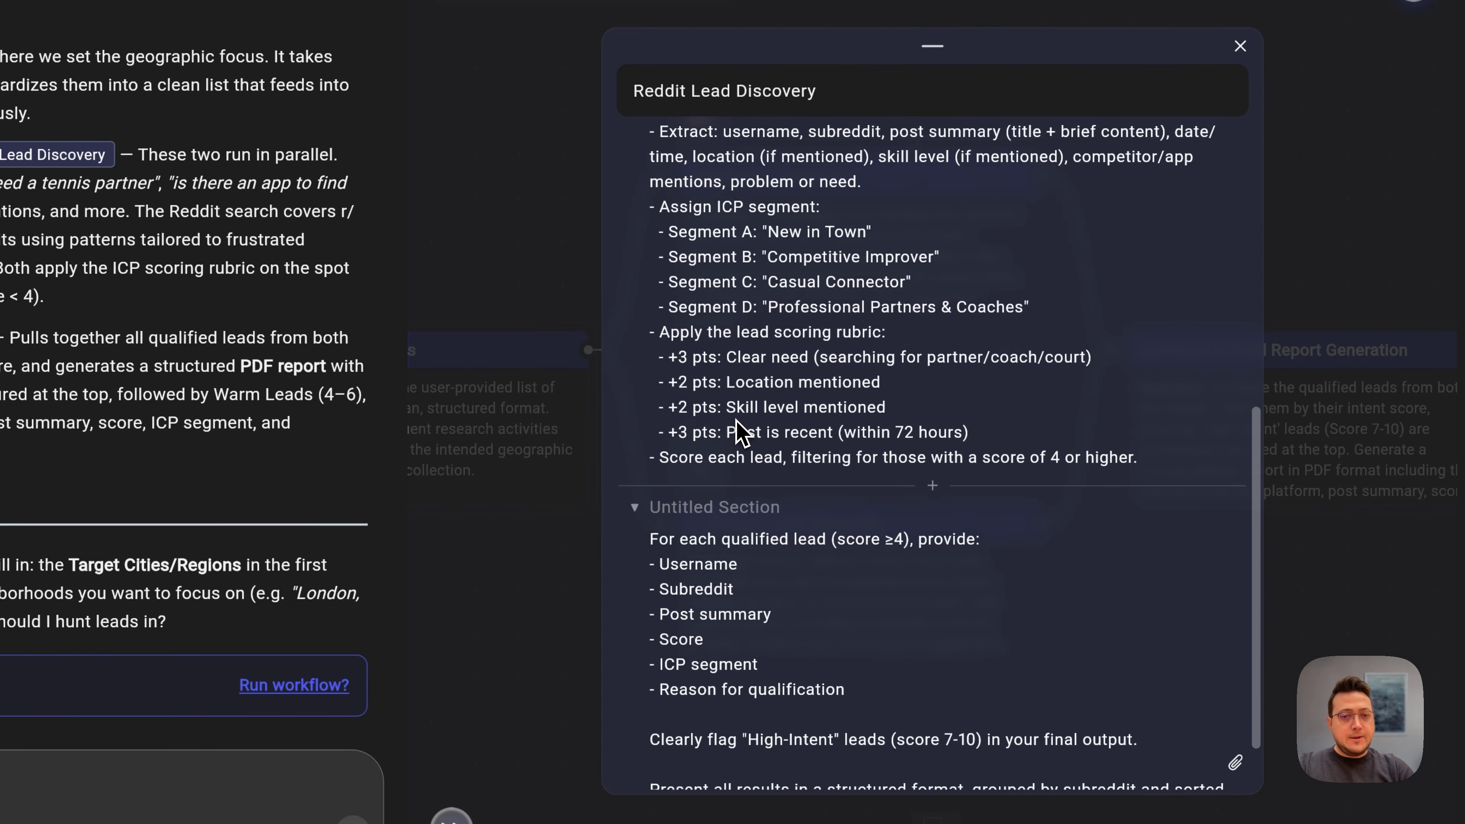
scroll(740, 433, "up", 10)
left_click_drag(680, 296, 714, 320)
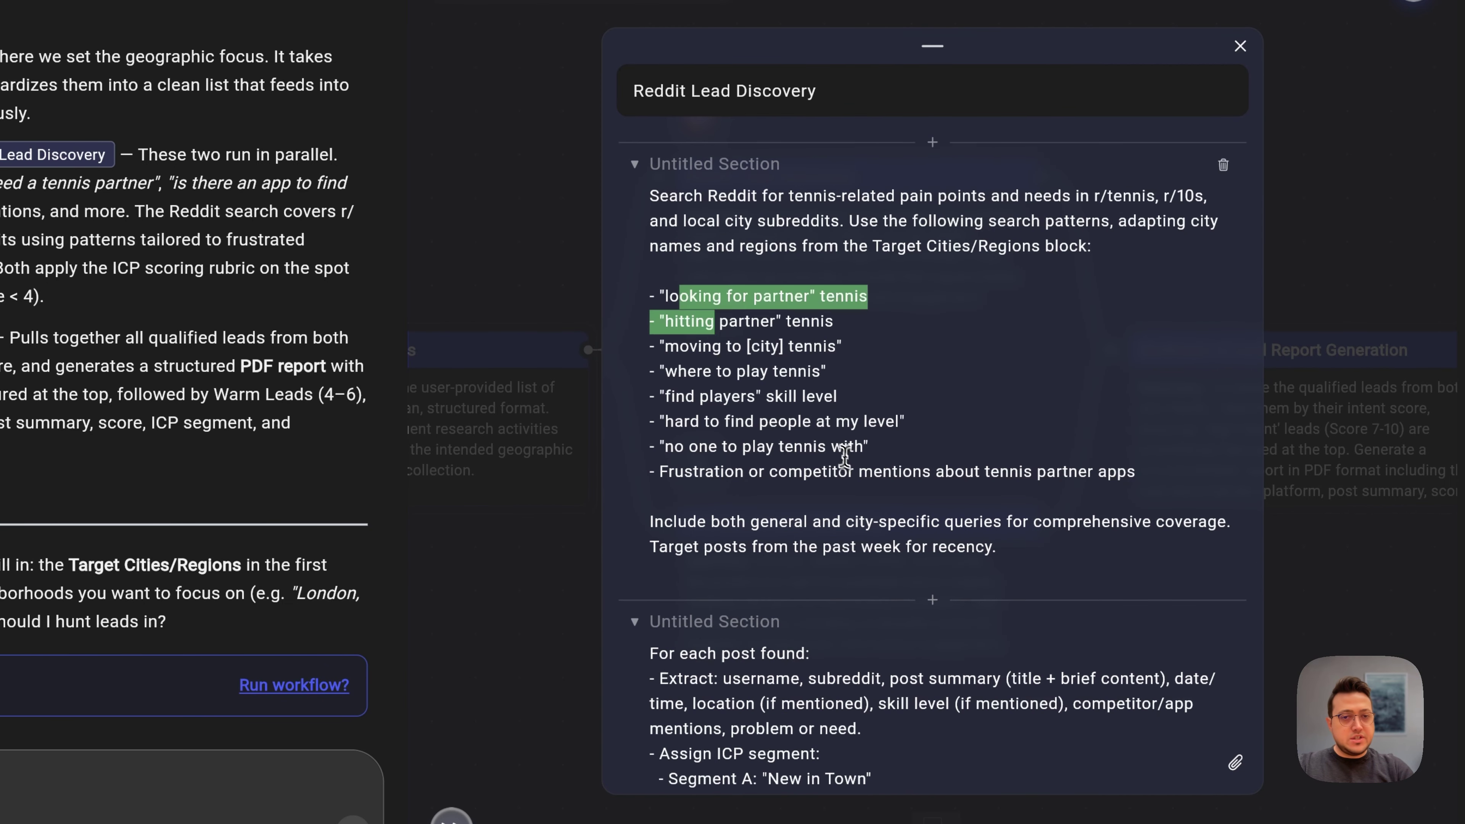
left_click(845, 456)
scroll(750, 450, "down", 10)
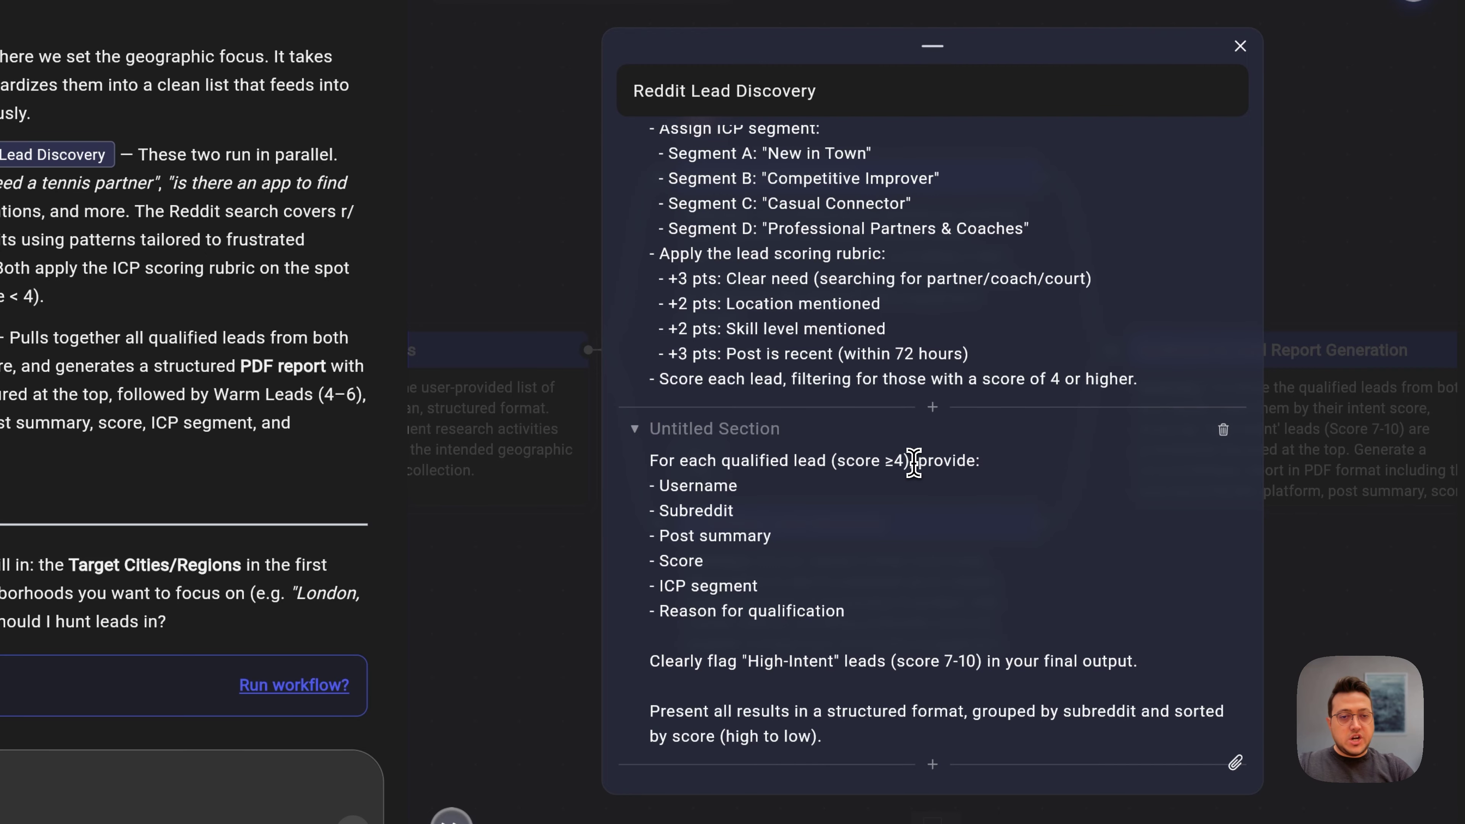
left_click_drag(912, 464, 834, 465)
left_click(826, 464)
scroll(819, 545, "up", 1)
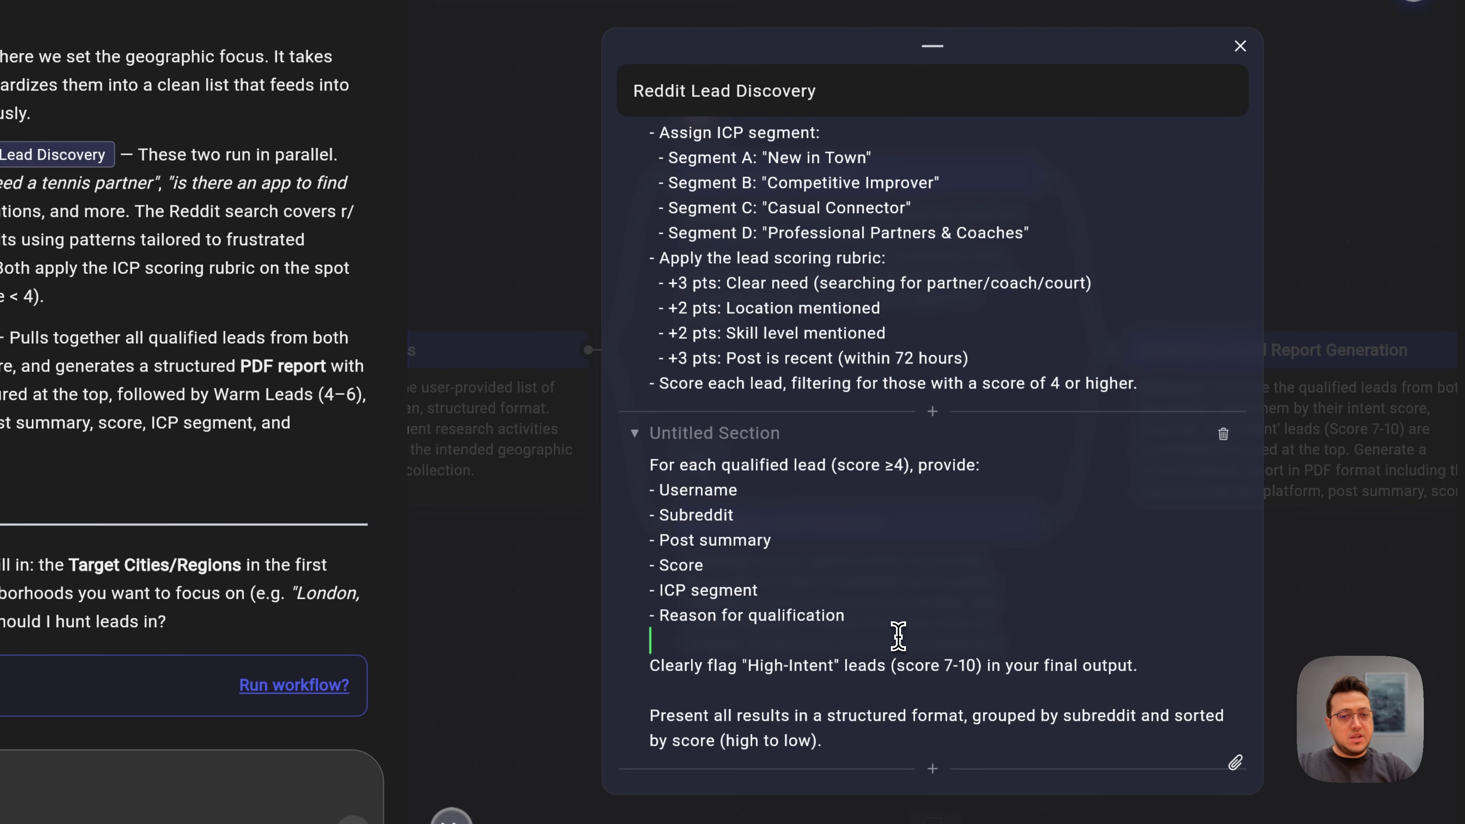
left_click(1240, 46)
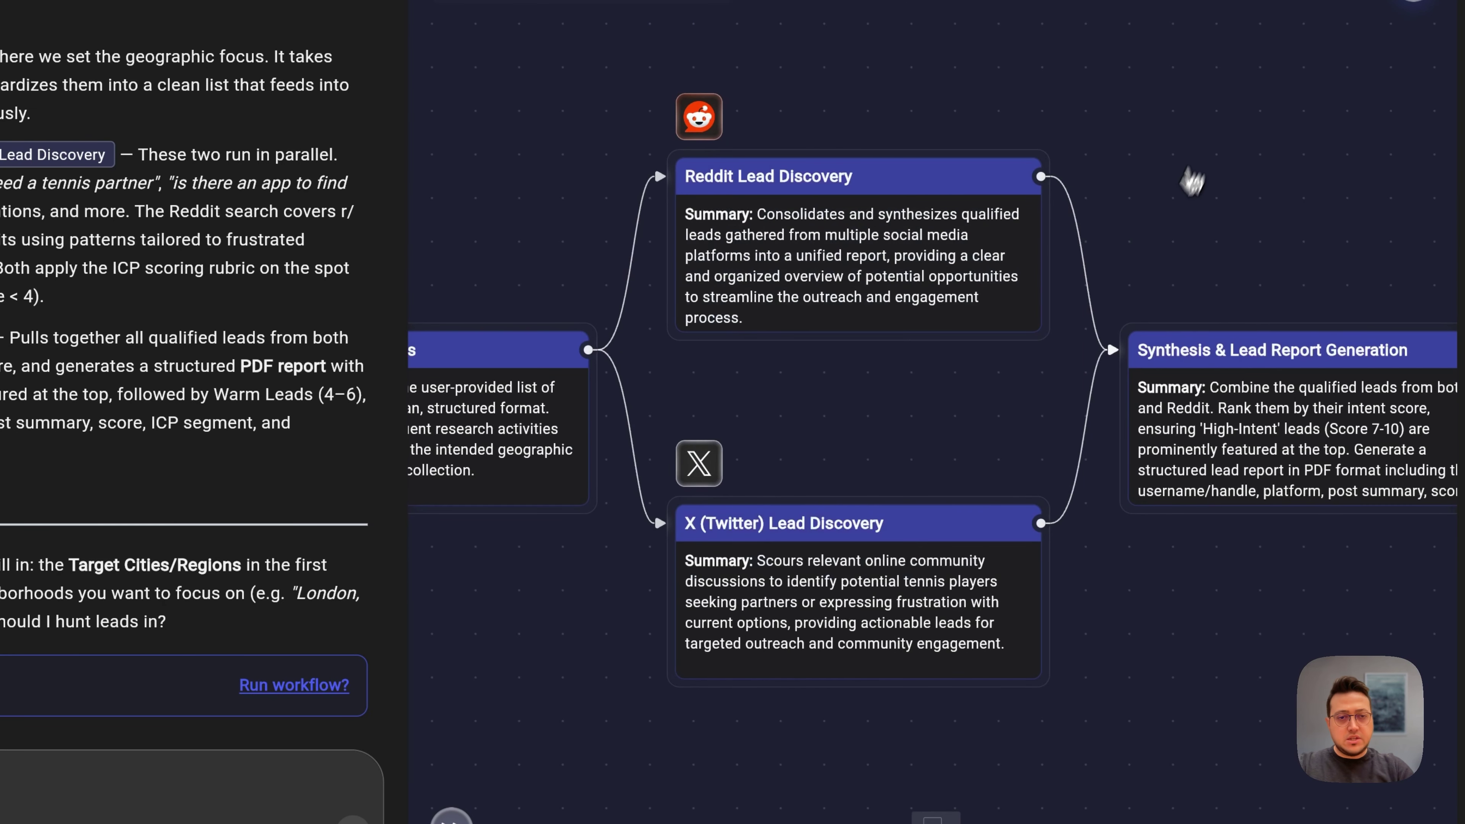
left_click(782, 657)
scroll(845, 461, "down", 5)
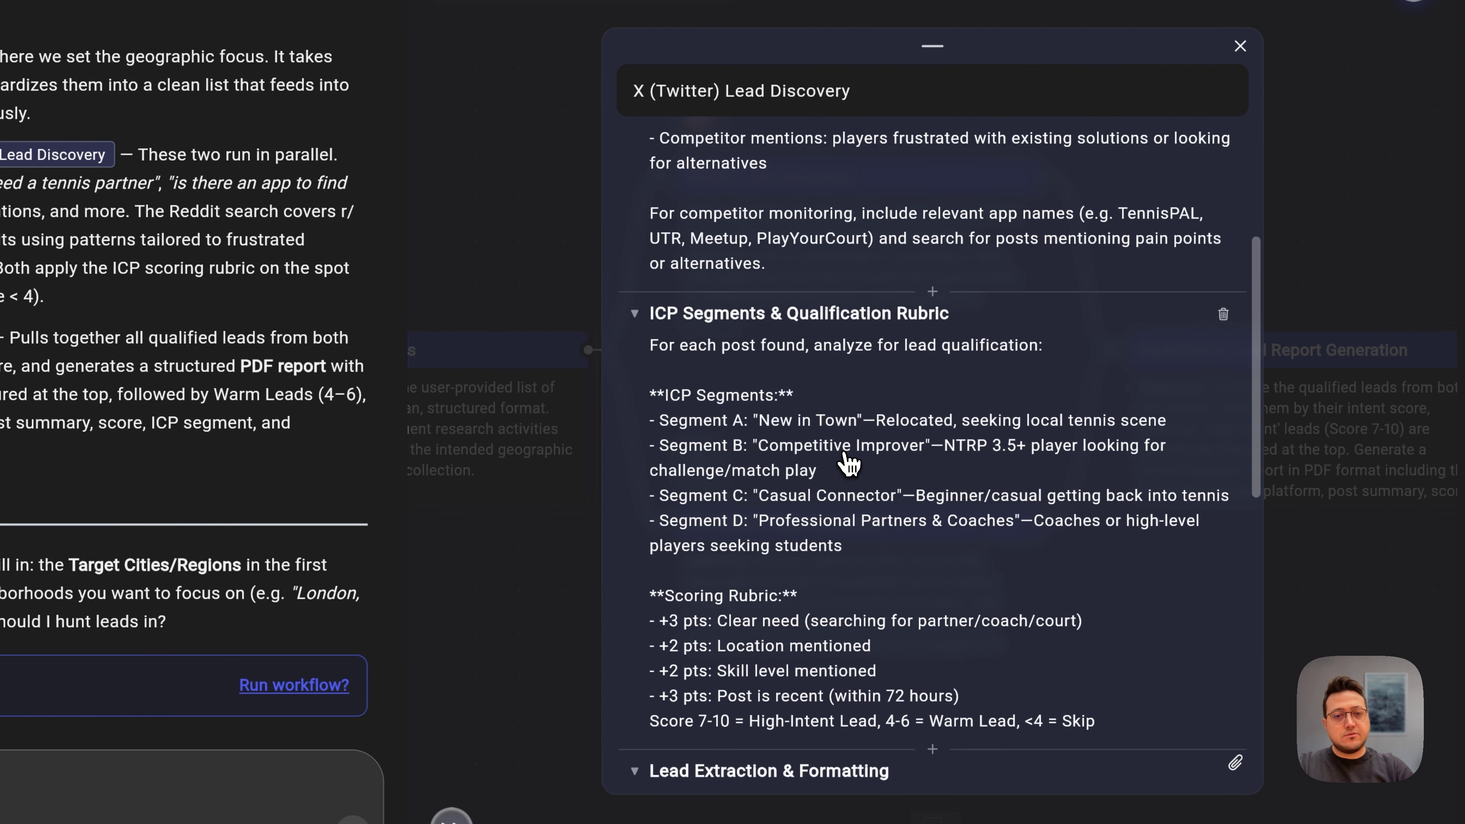
scroll(848, 462, "down", 8)
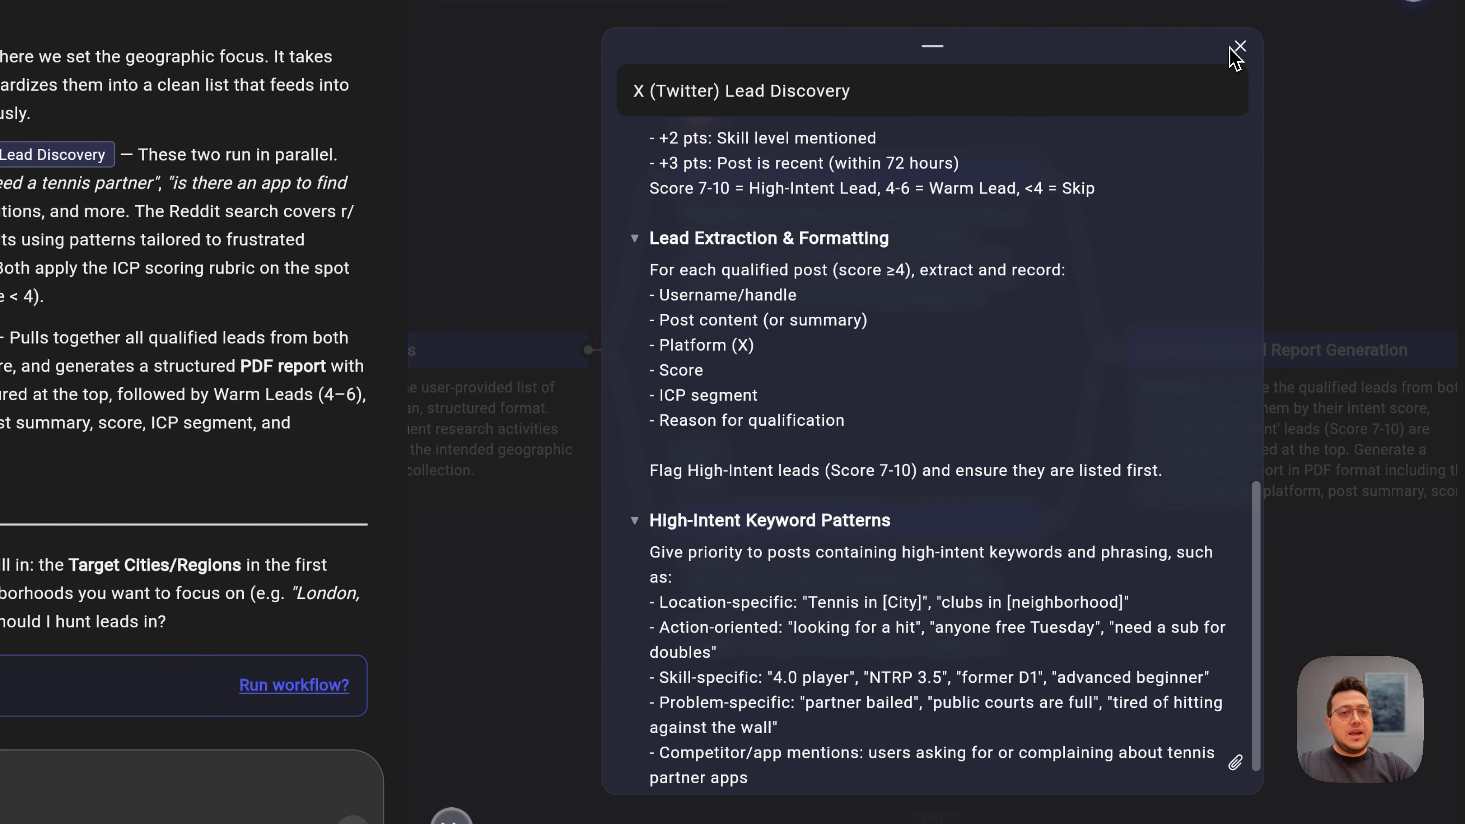
left_click(1234, 49)
left_click(957, 456)
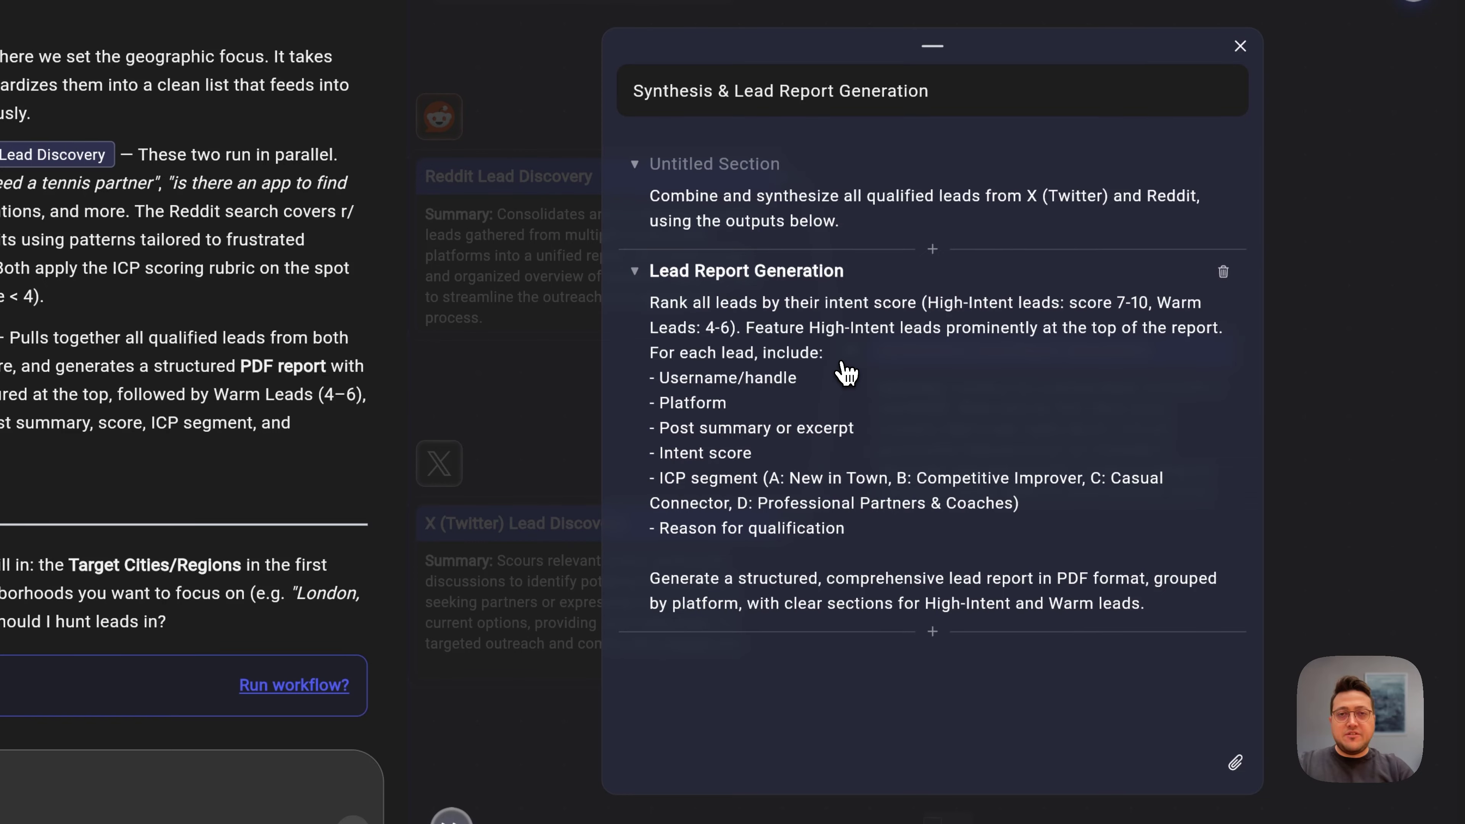
left_click(1240, 47)
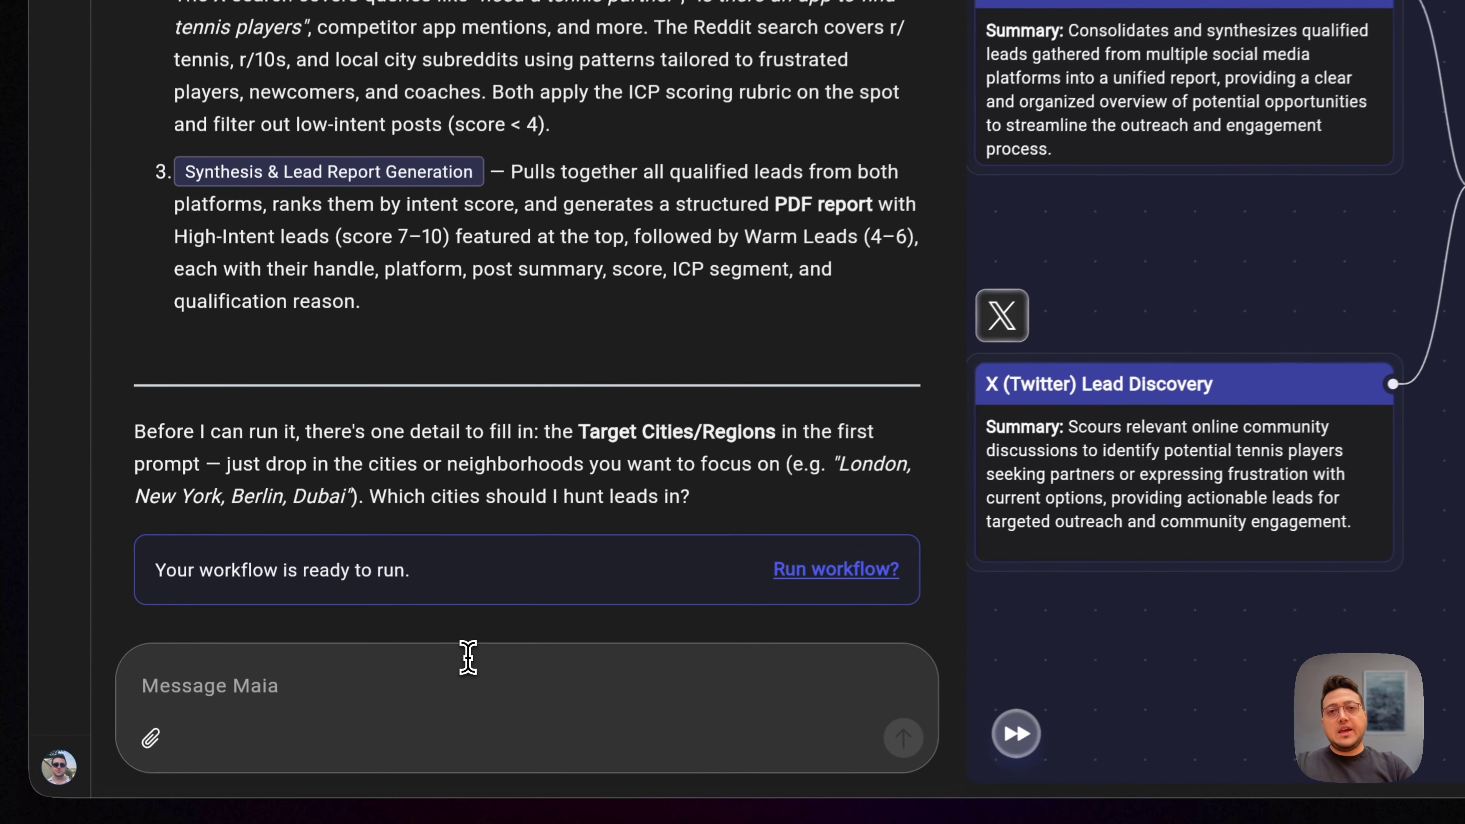
Step: Ask Maia to run the lead workflow weekly and email the report to the company inbox
left_click(324, 716)
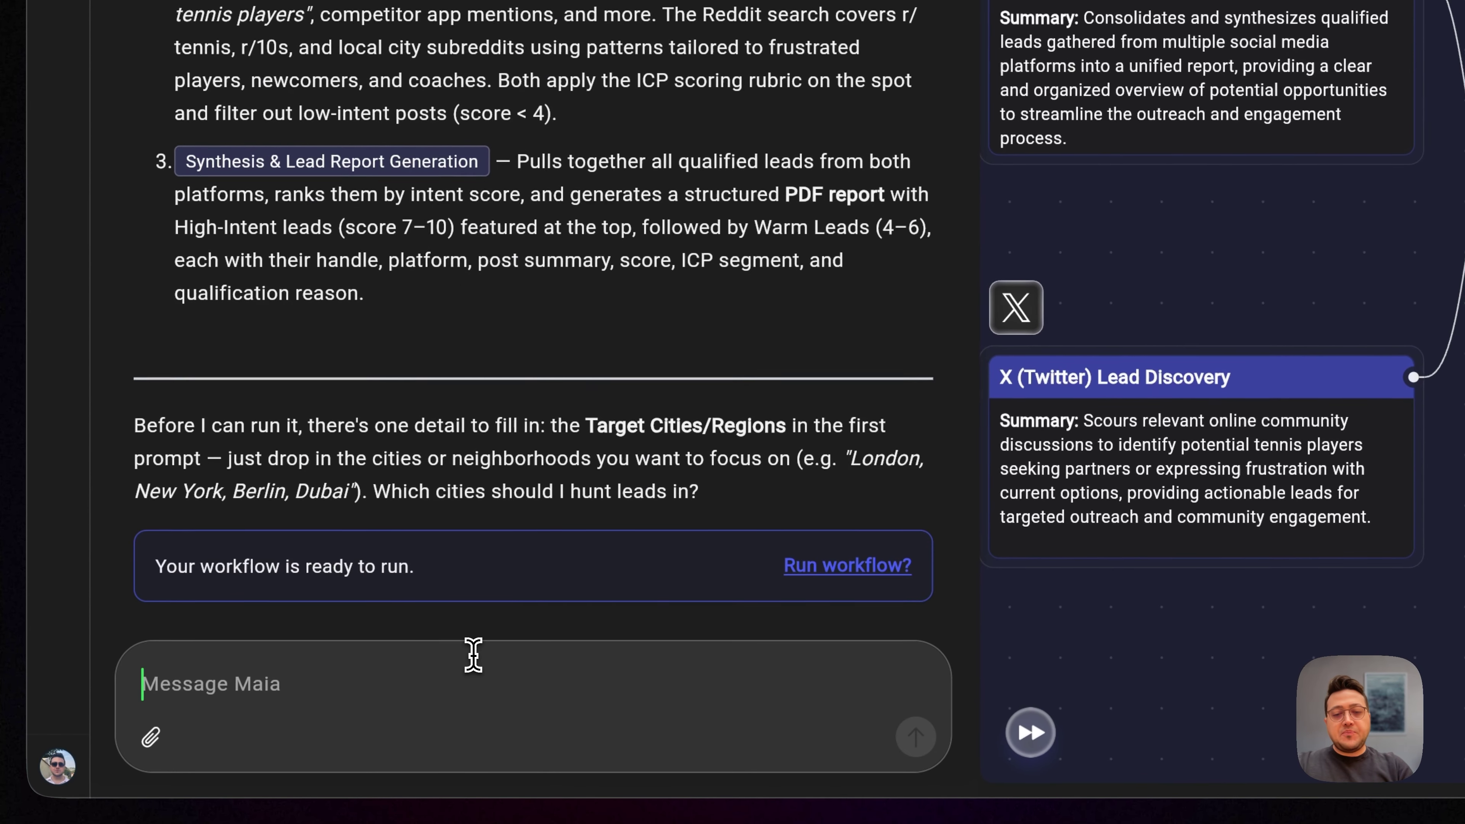
type("I want this to run every week and I wan")
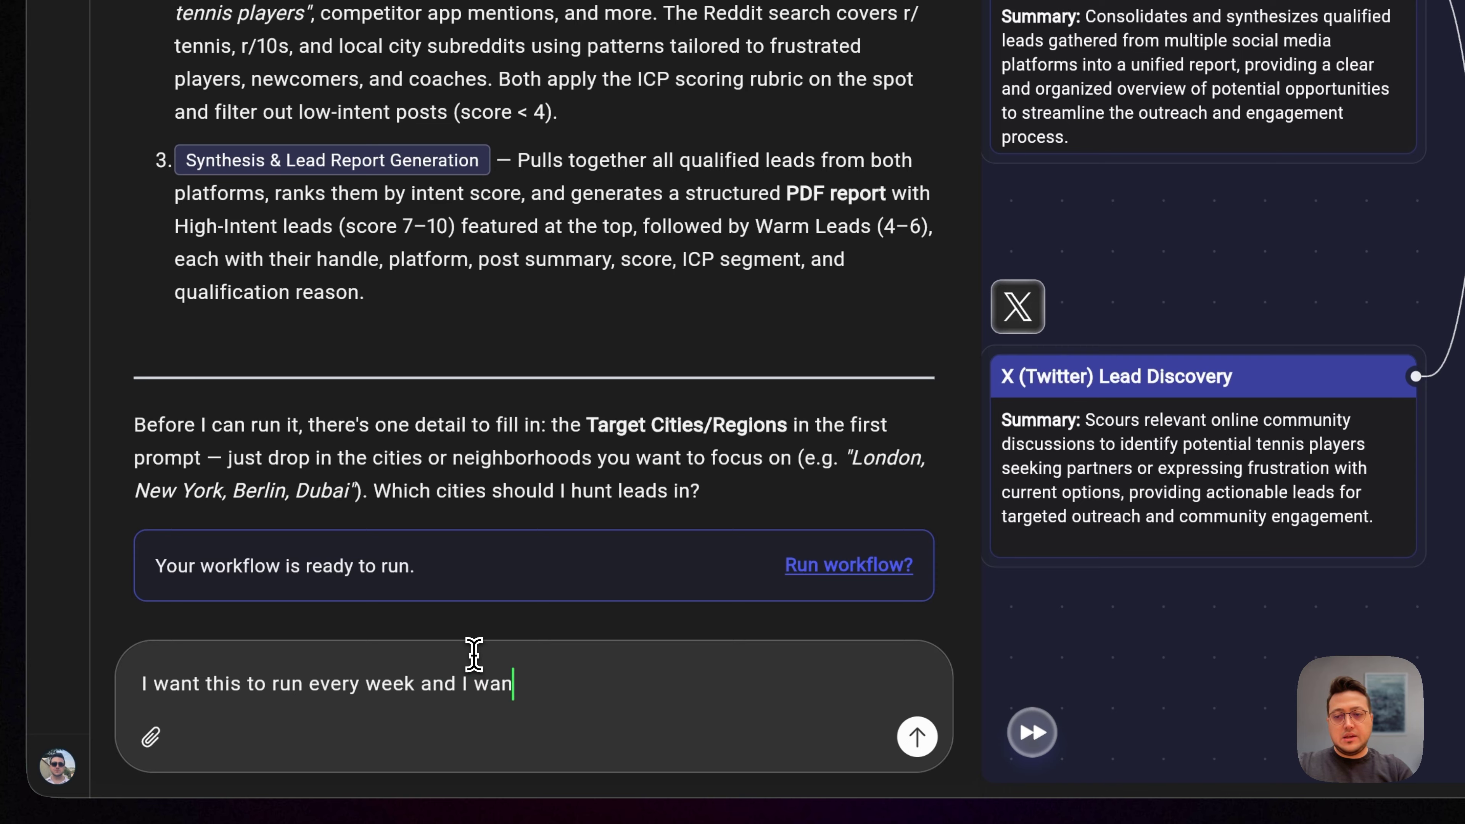
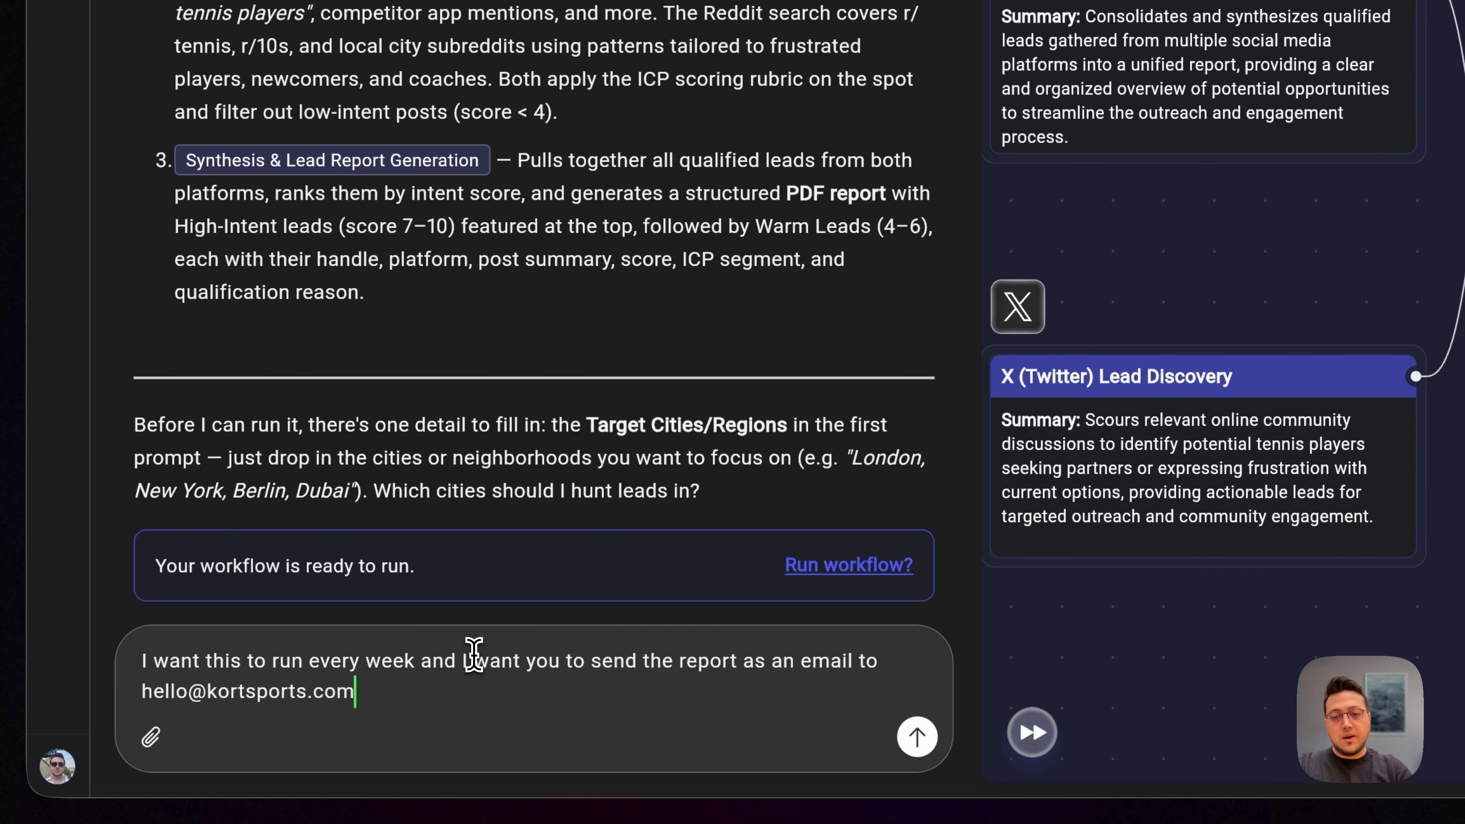
key("Return")
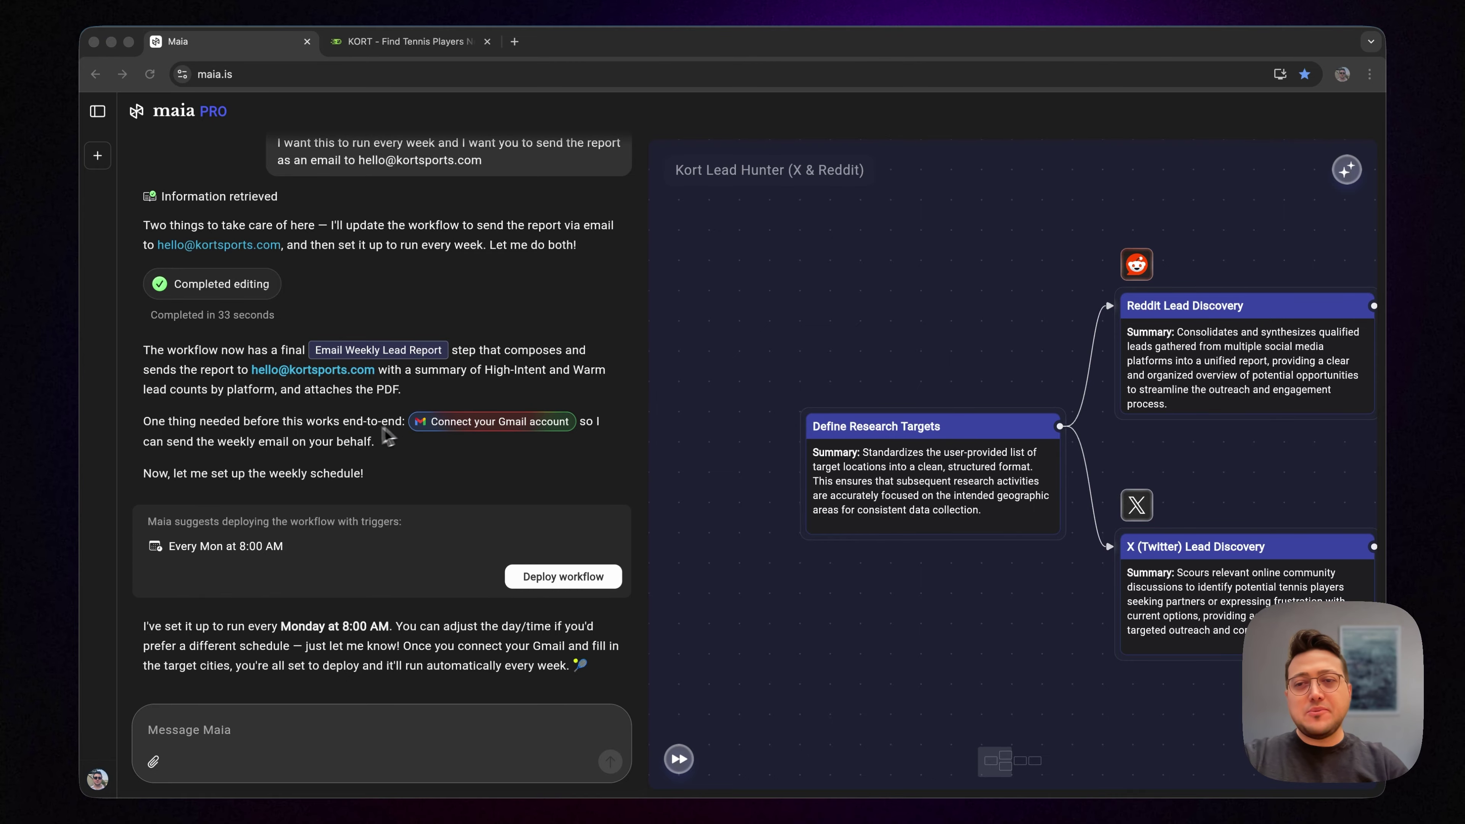
Step: Confirm Gmail is connected under Settings > Connections, then close the settings
left_click(97, 779)
left_click(275, 457)
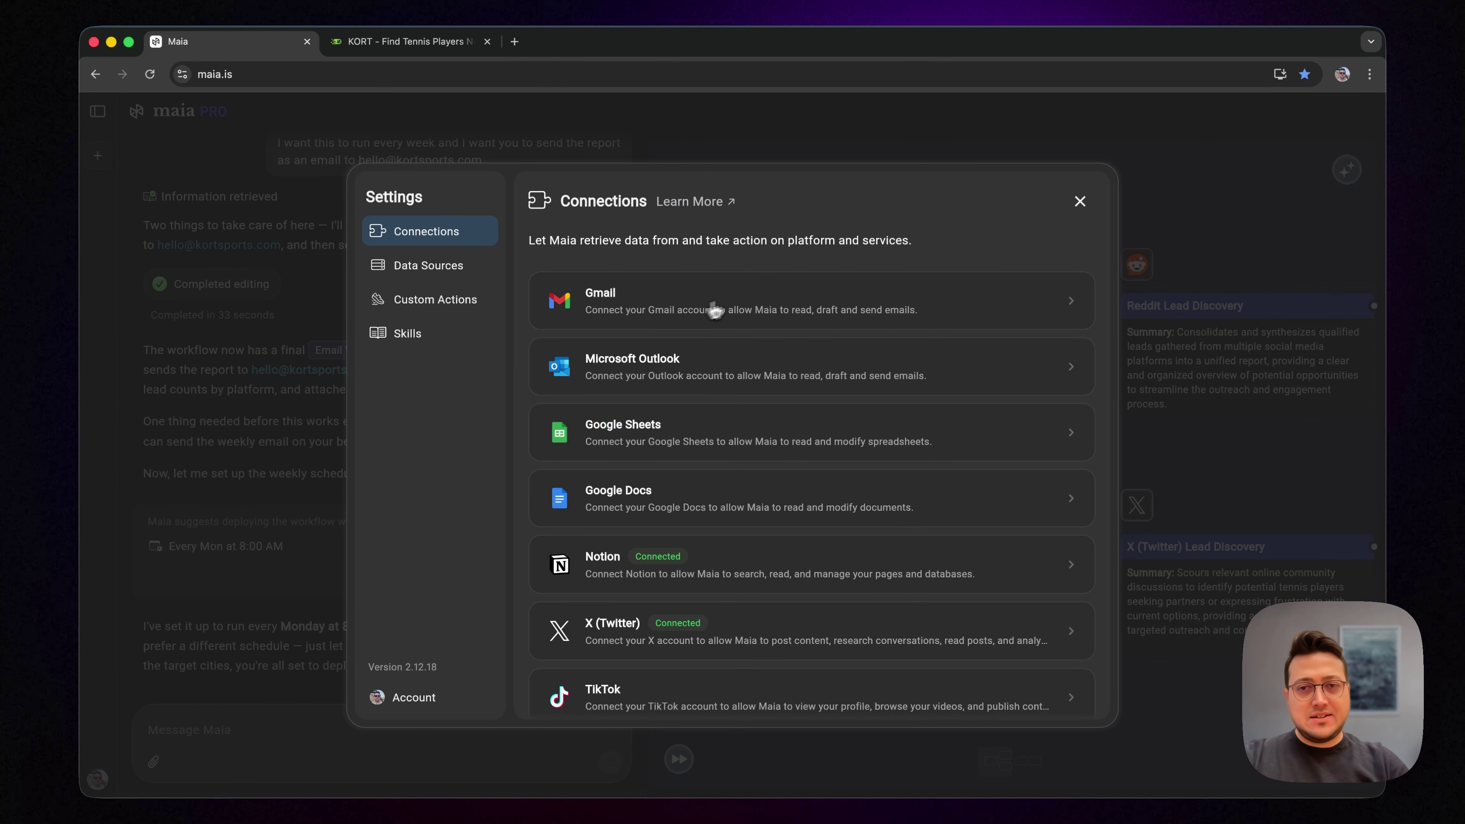
left_click(735, 303)
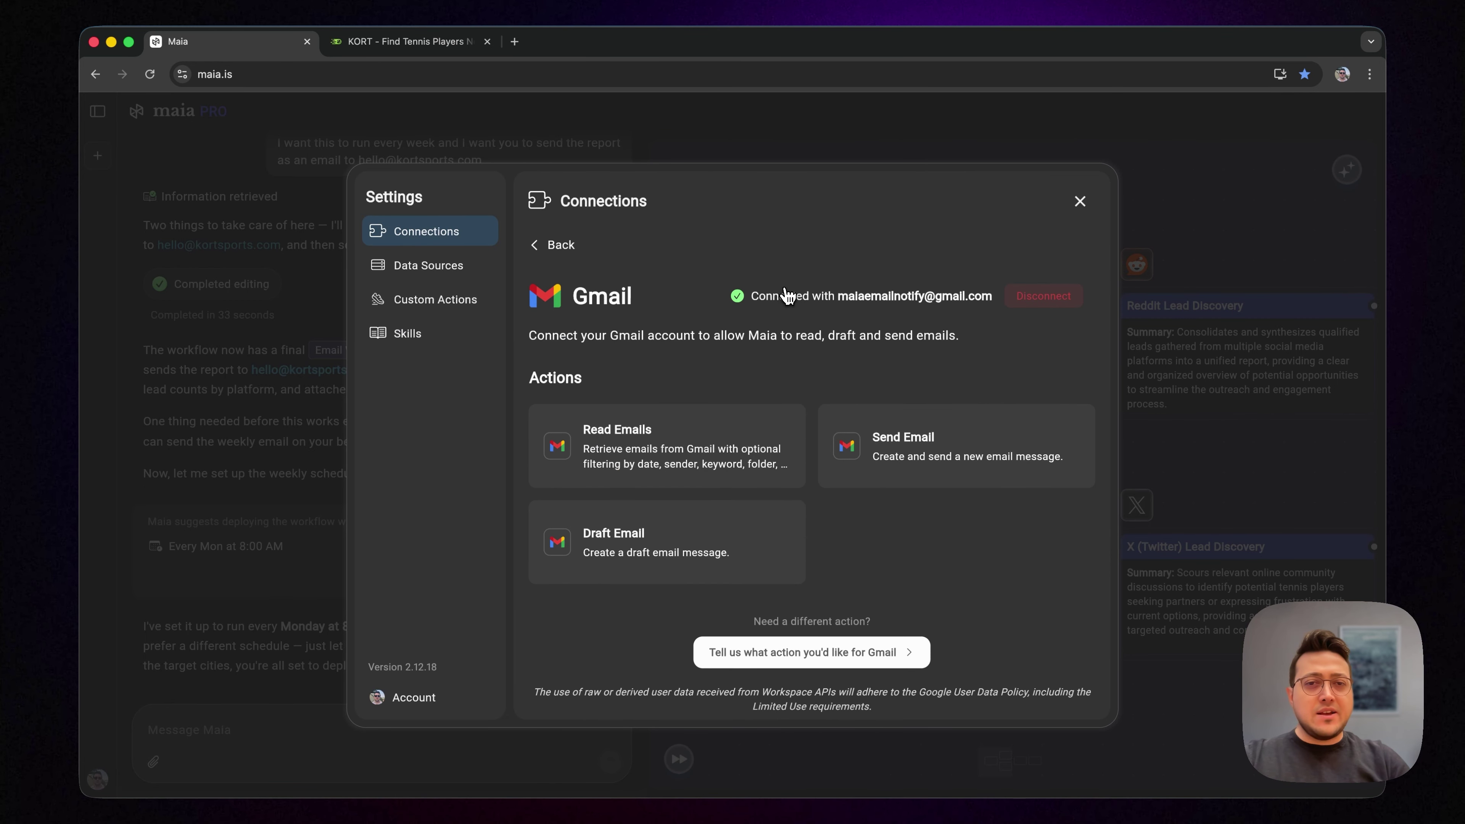
left_click(556, 245)
left_click(1078, 206)
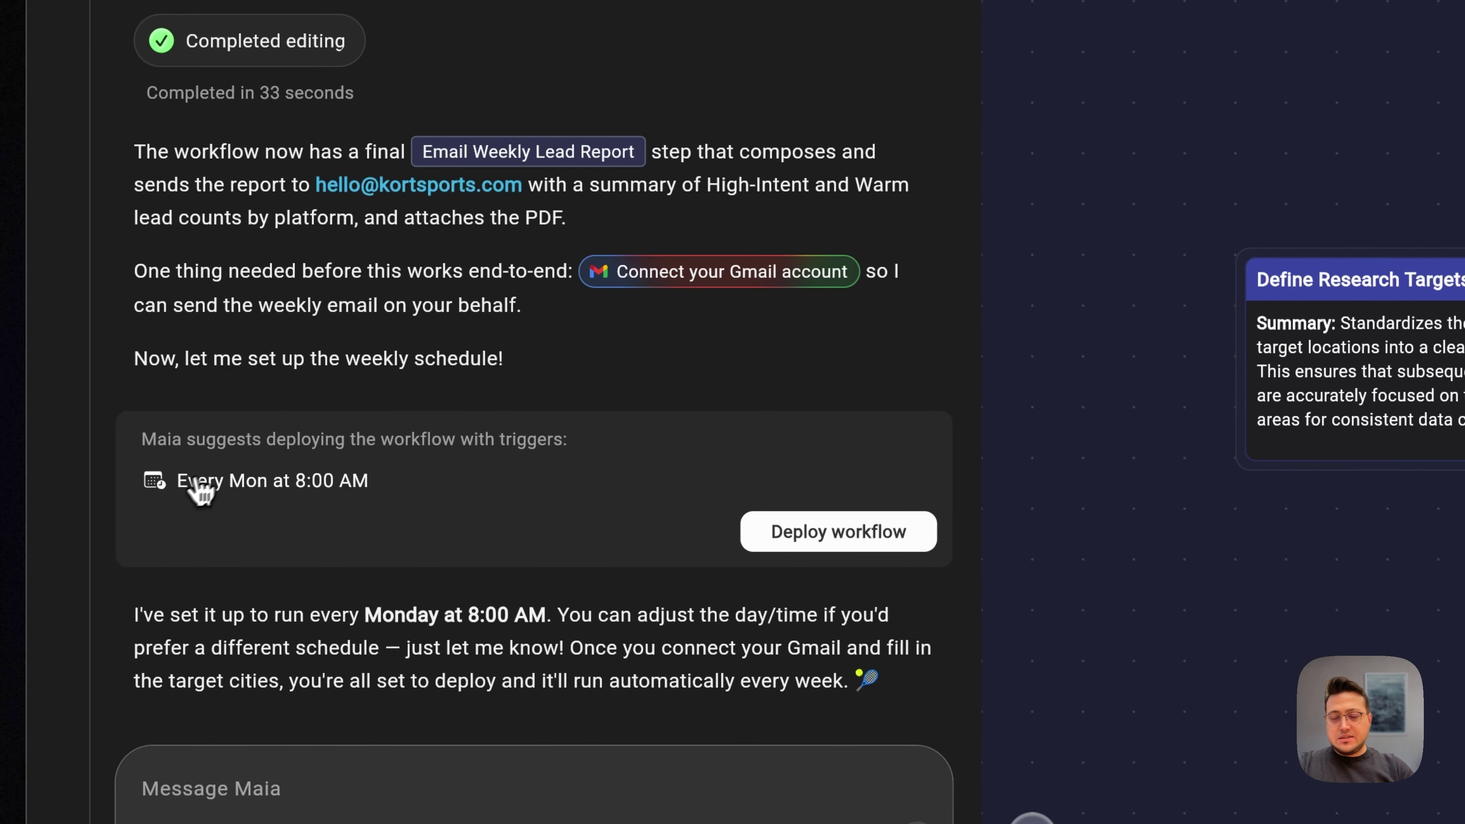
Step: Deploy the workflow with its Every Monday 8:00 AM trigger and view it in Workflows
left_click(835, 532)
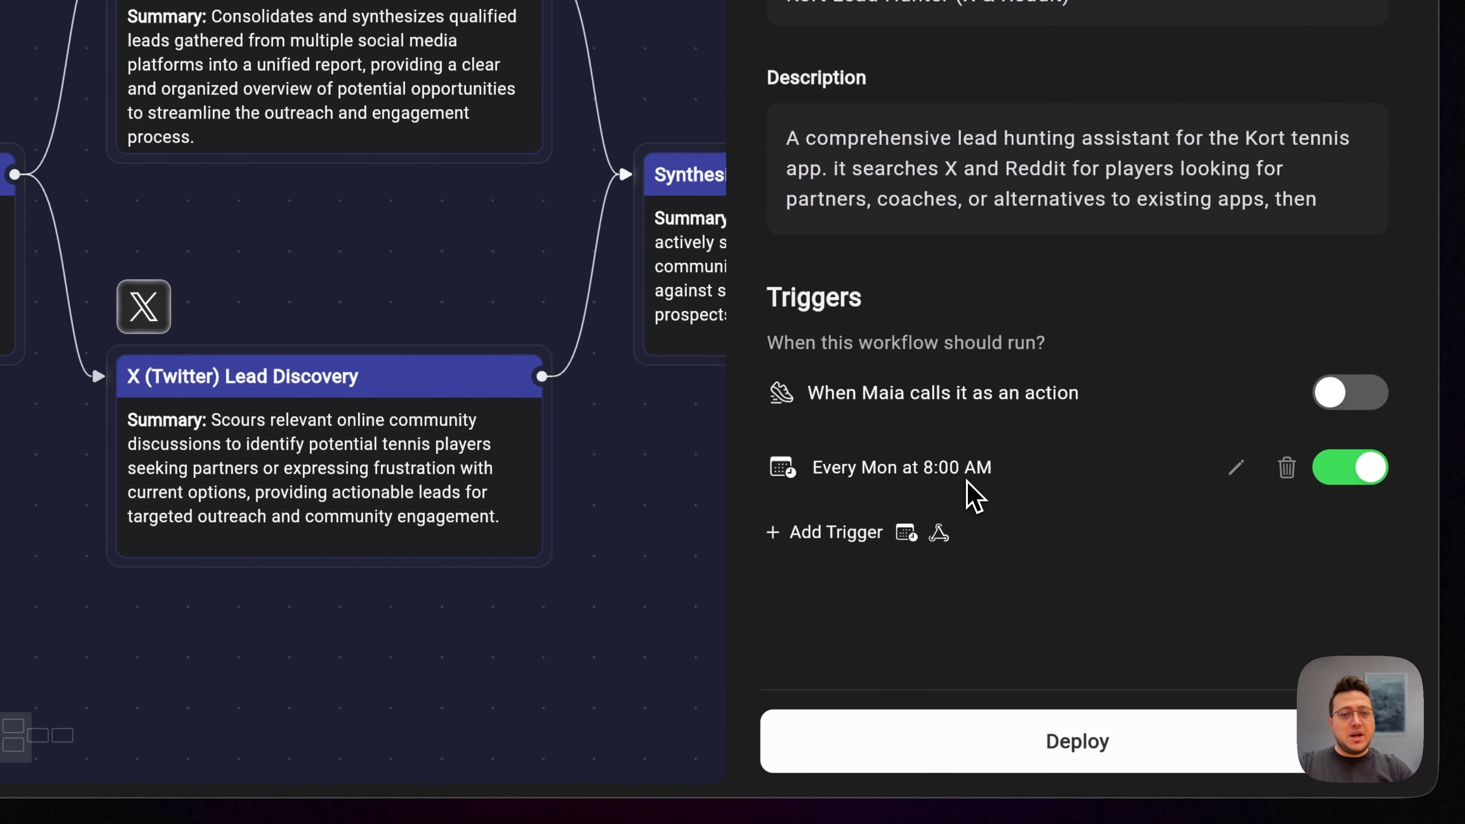
left_click(1111, 762)
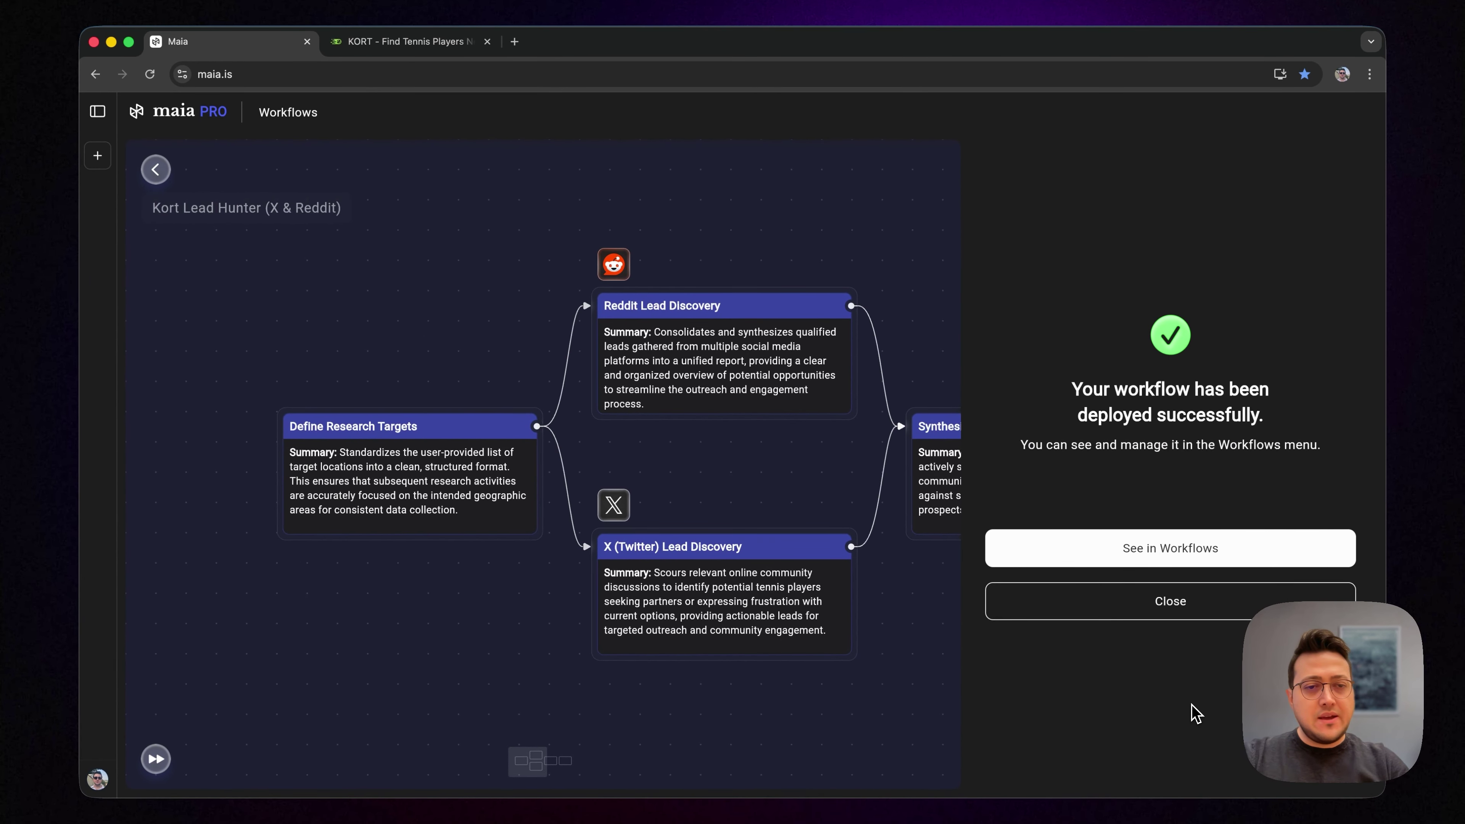
left_click(1214, 555)
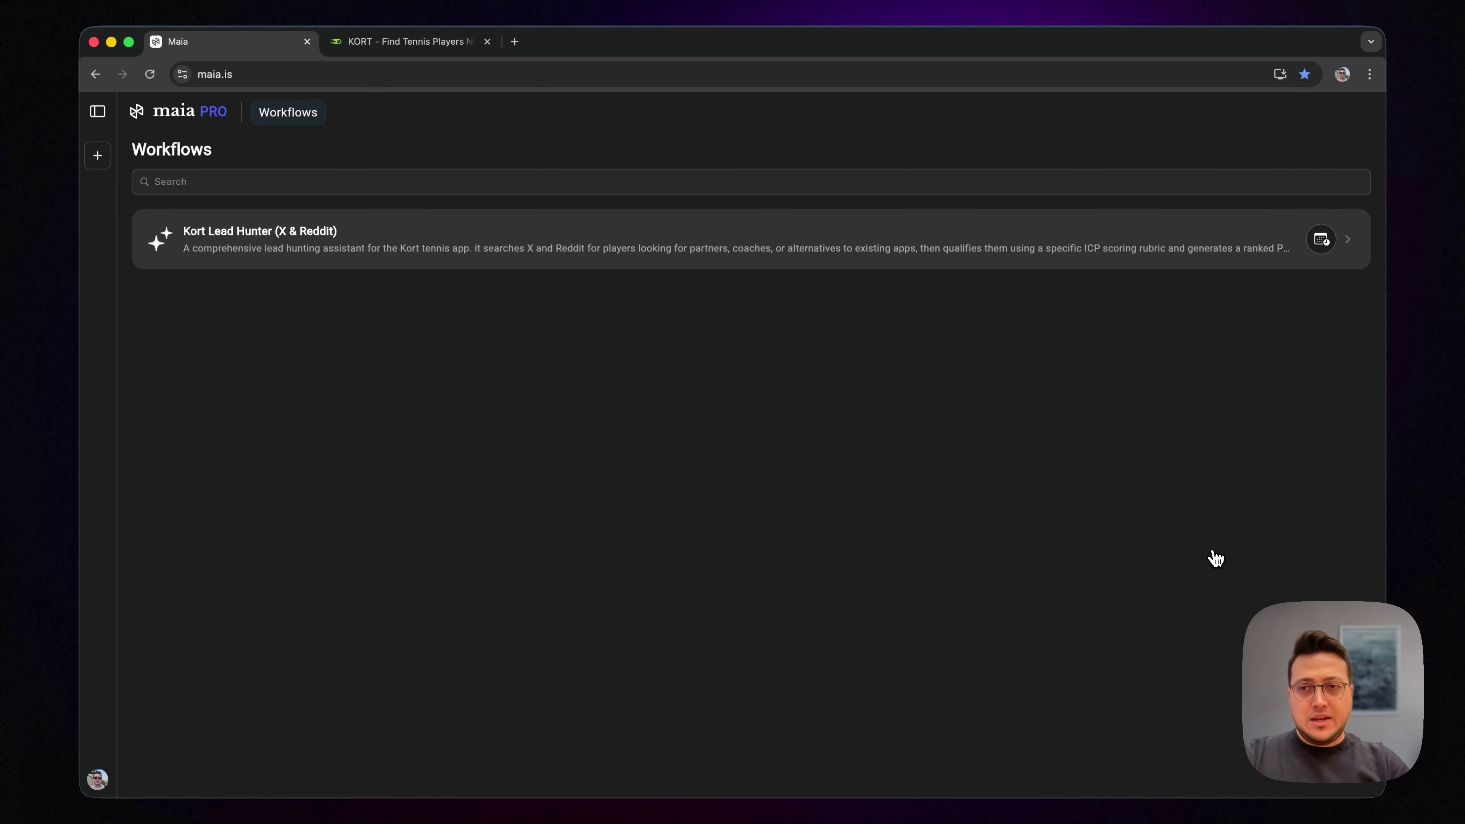
Step: Open the Kort Lead Hunter workflow, run it immediately, and open the current run's details
left_click(503, 250)
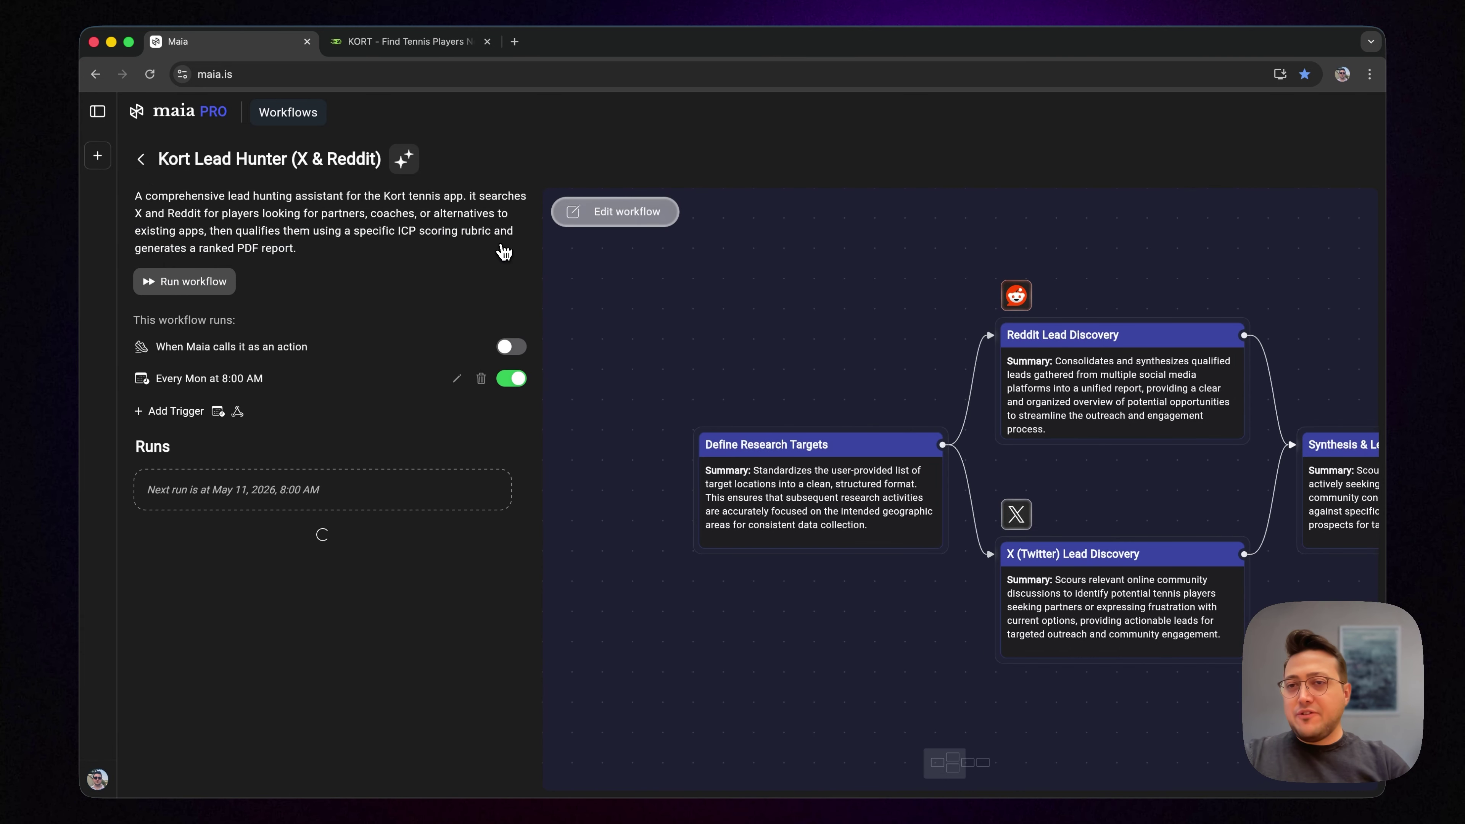
scroll(1128, 311, "right", 10)
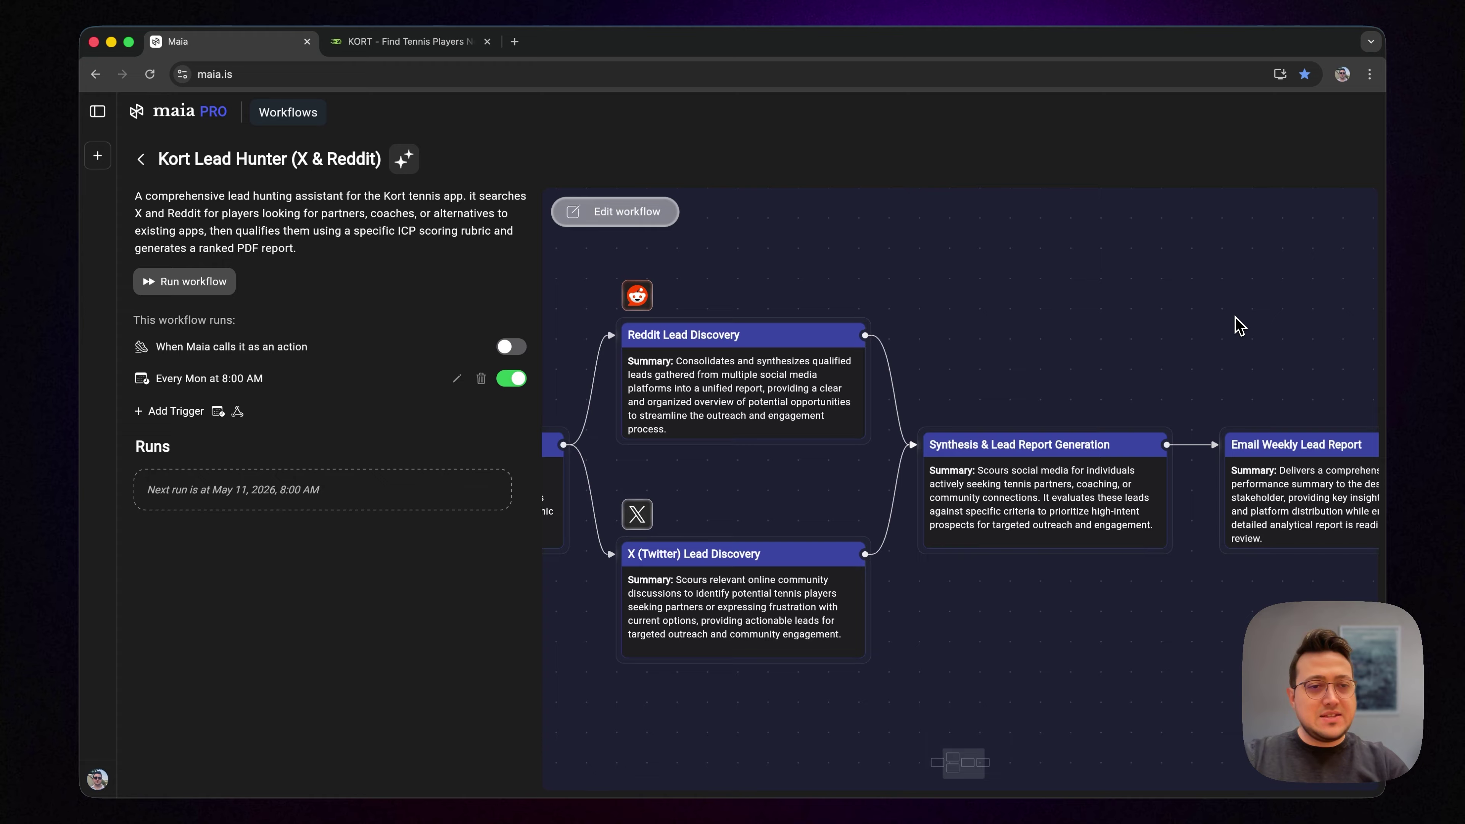
scroll(1239, 326, "right", 5)
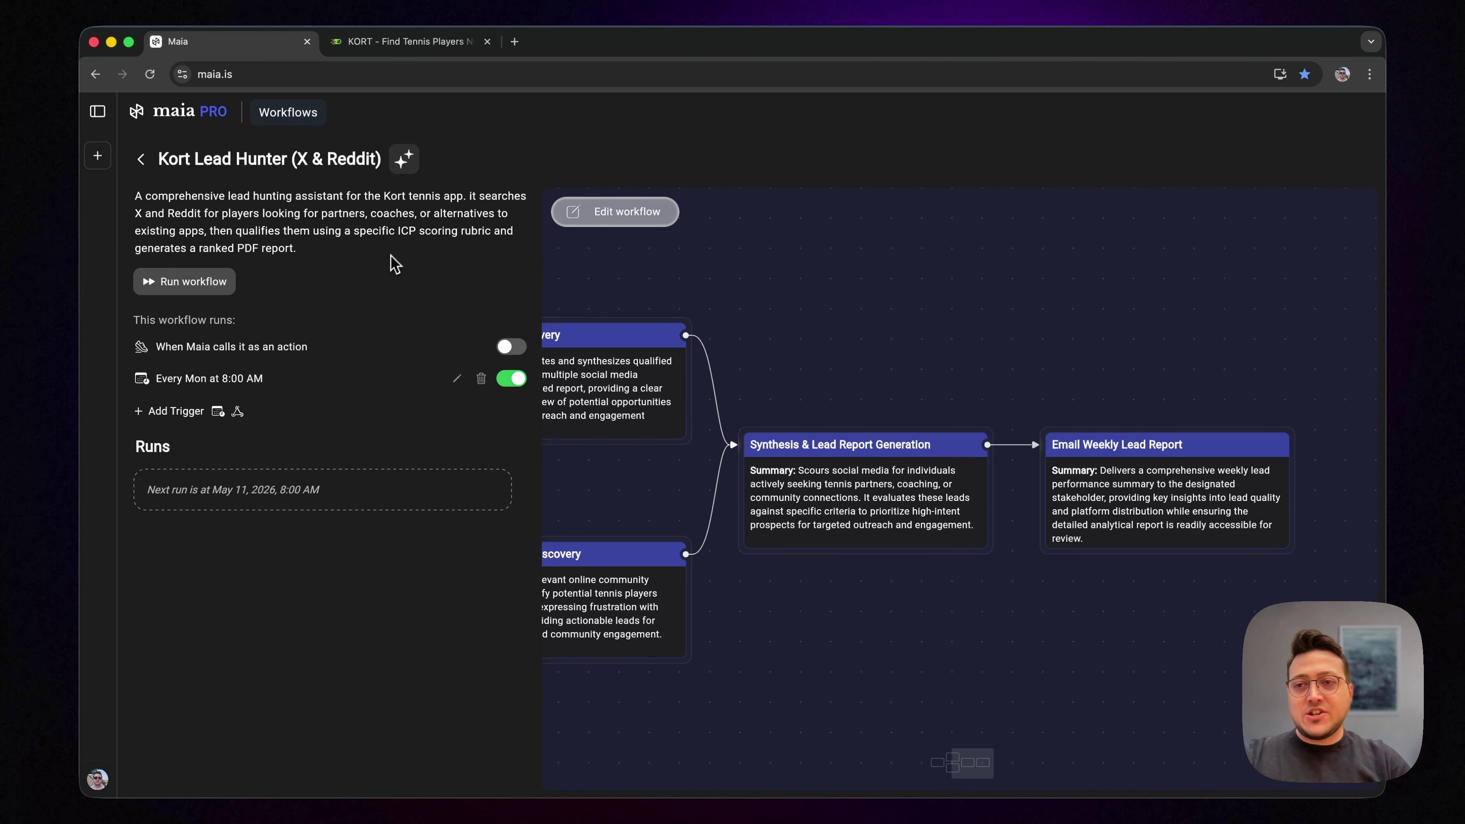
left_click(173, 286)
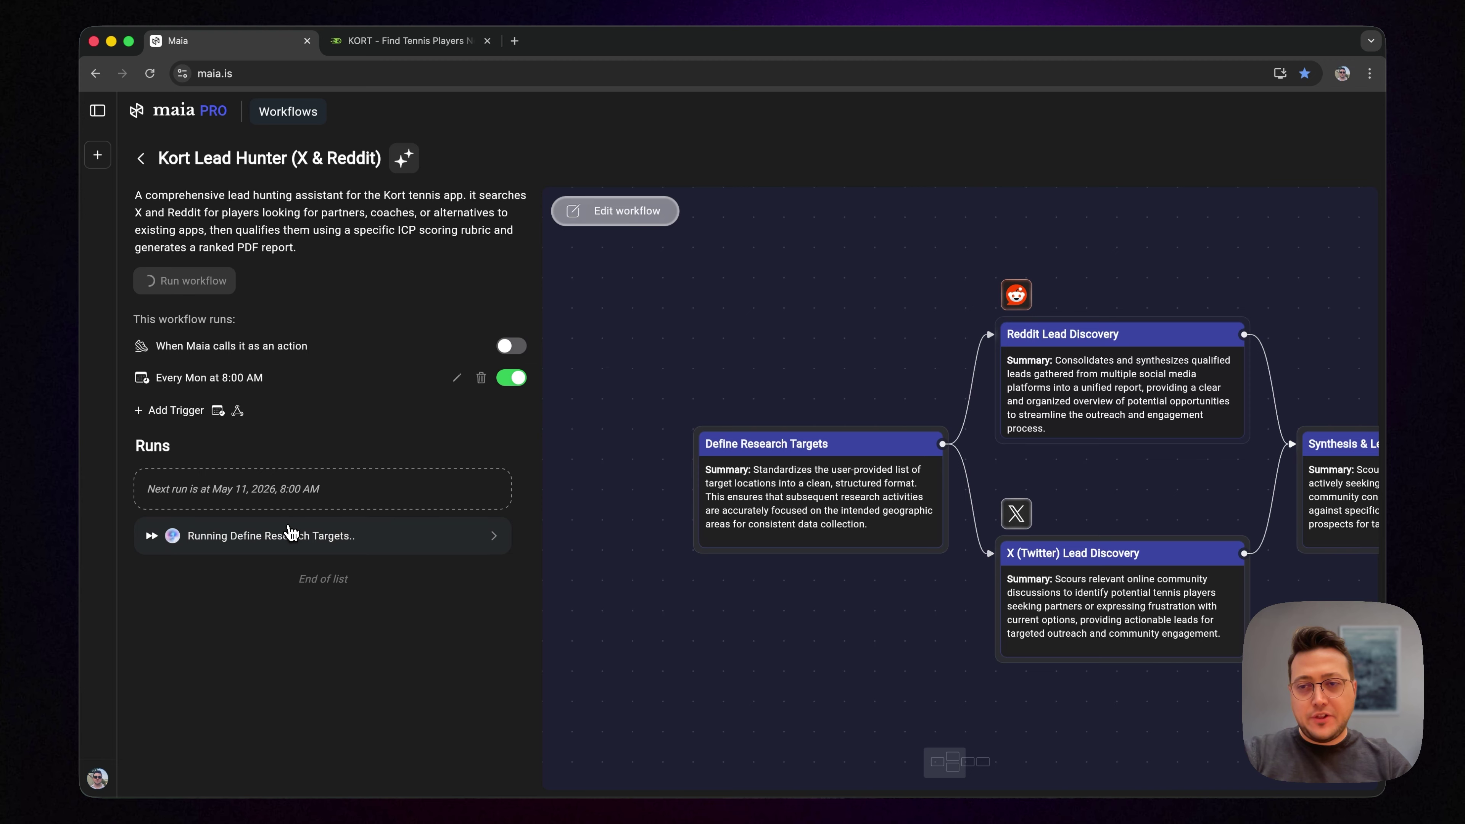
left_click(290, 533)
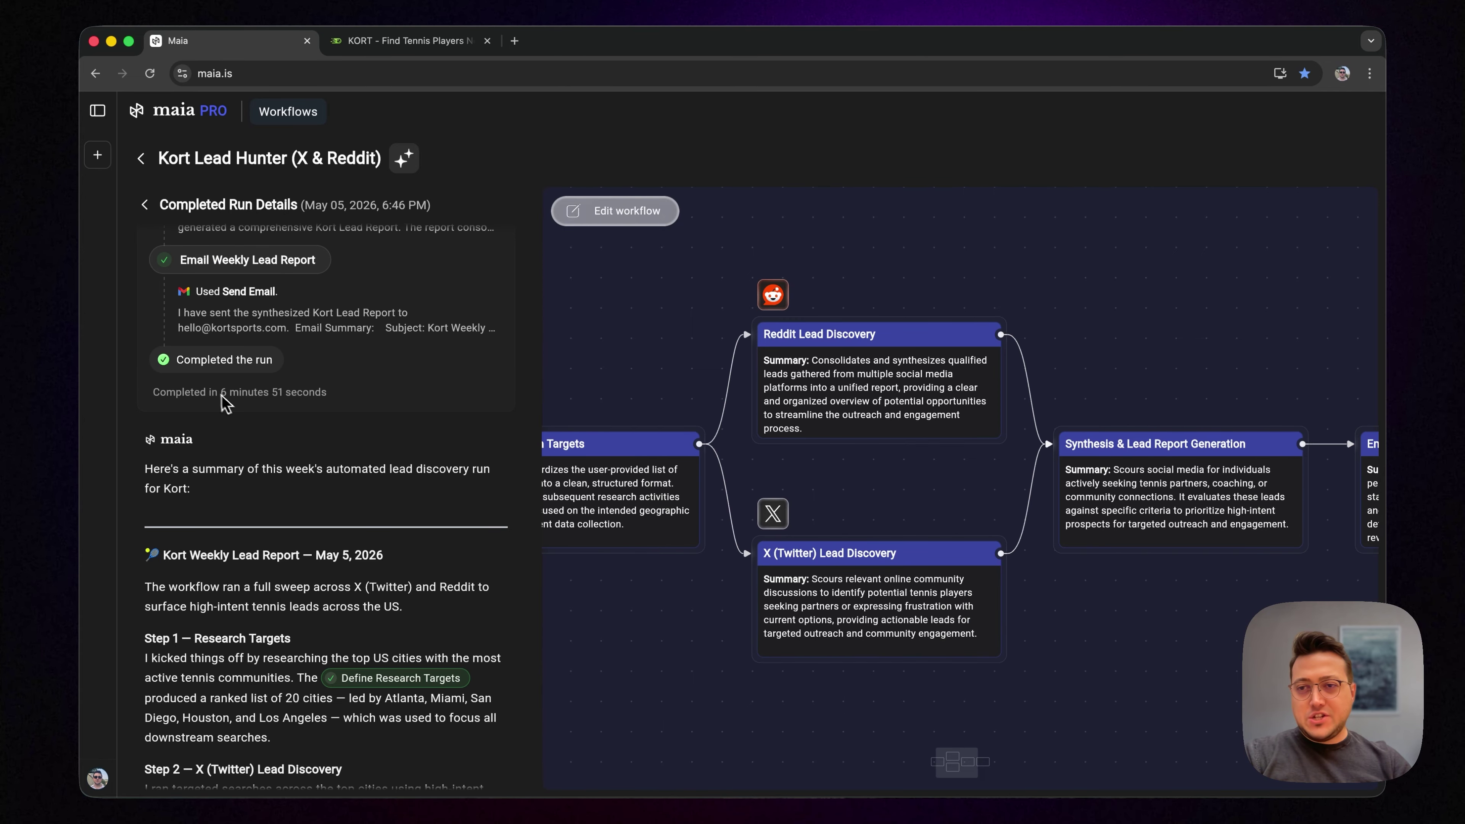
Step: Scroll the run summary and highlight its Final Totals lead counts
scroll(231, 407, "up", 1)
scroll(245, 416, "down", 6)
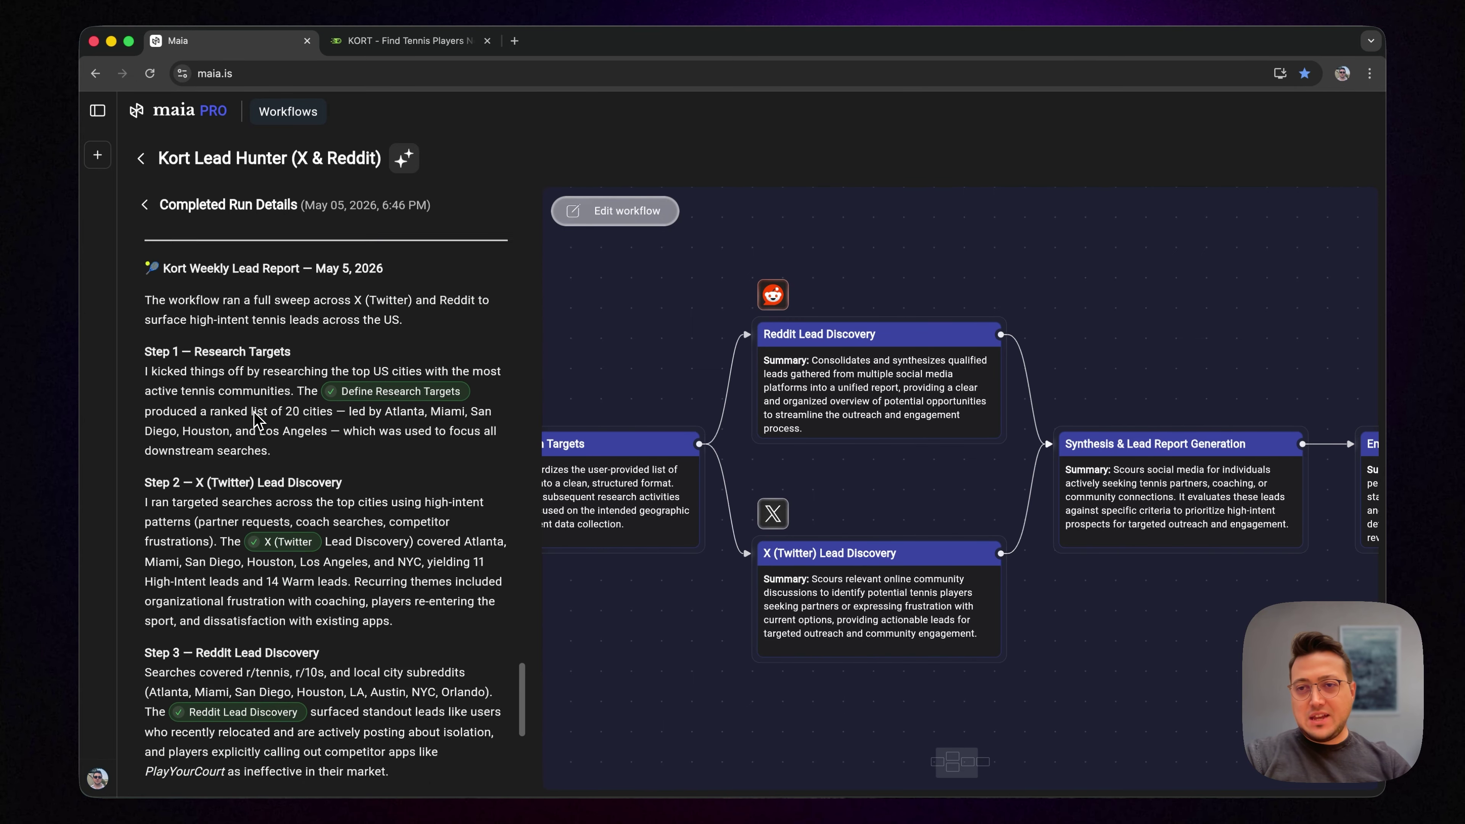
scroll(254, 412, "up", 2)
left_click_drag(180, 376, 251, 567)
left_click(251, 566)
scroll(250, 566, "down", 3)
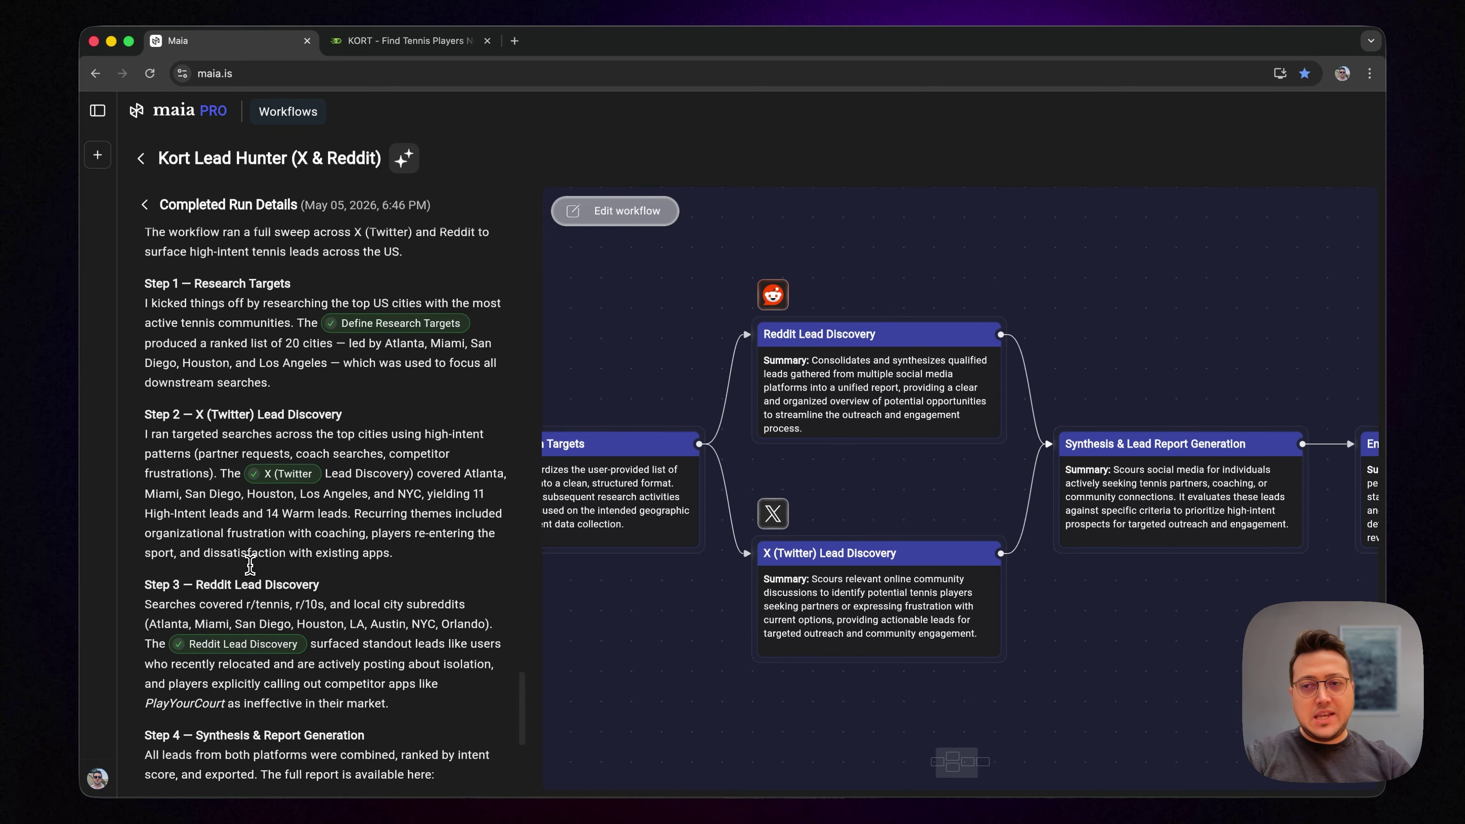
scroll(250, 565, "down", 5)
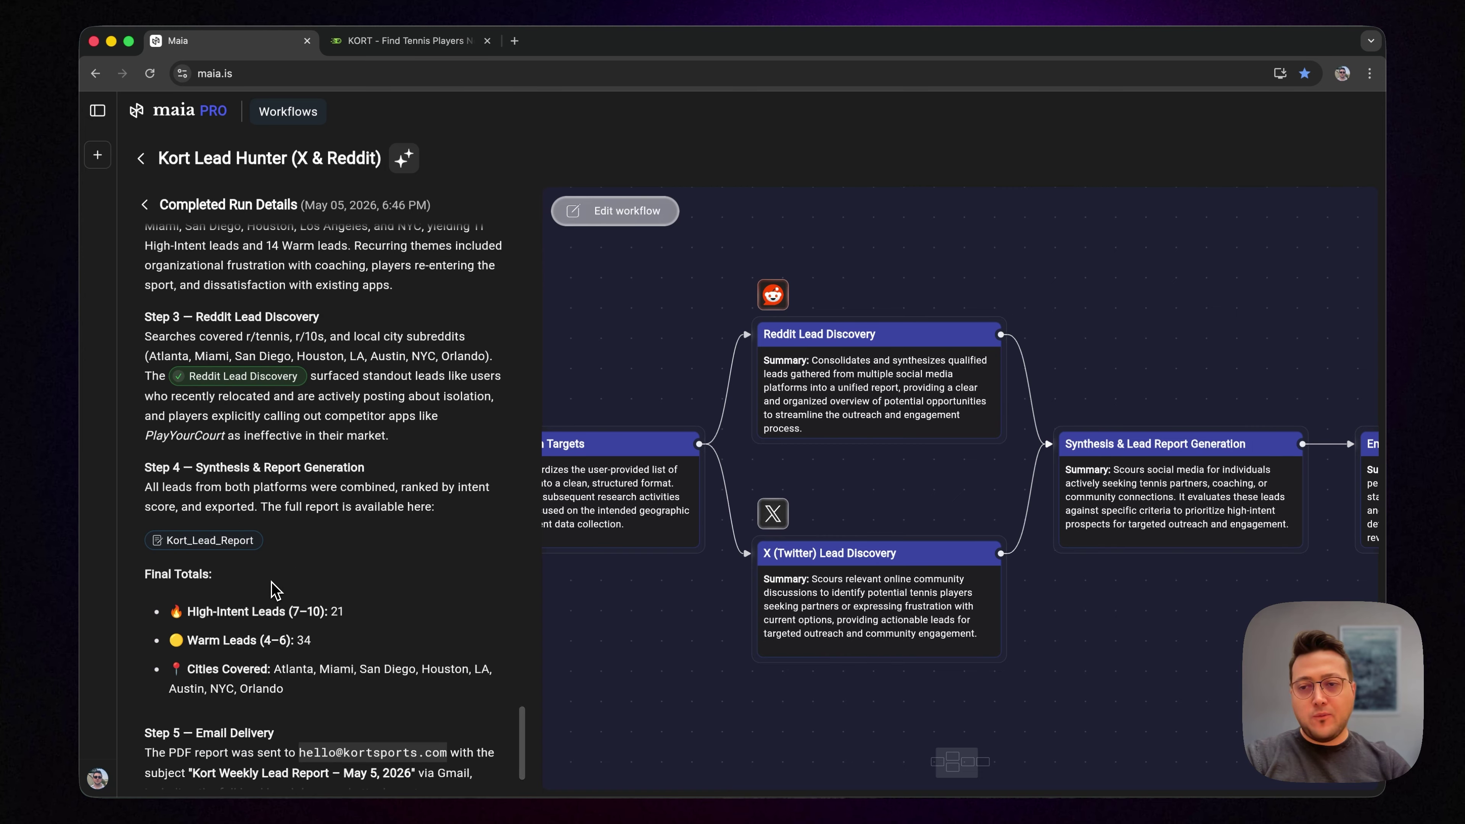
scroll(276, 589, "down", 2)
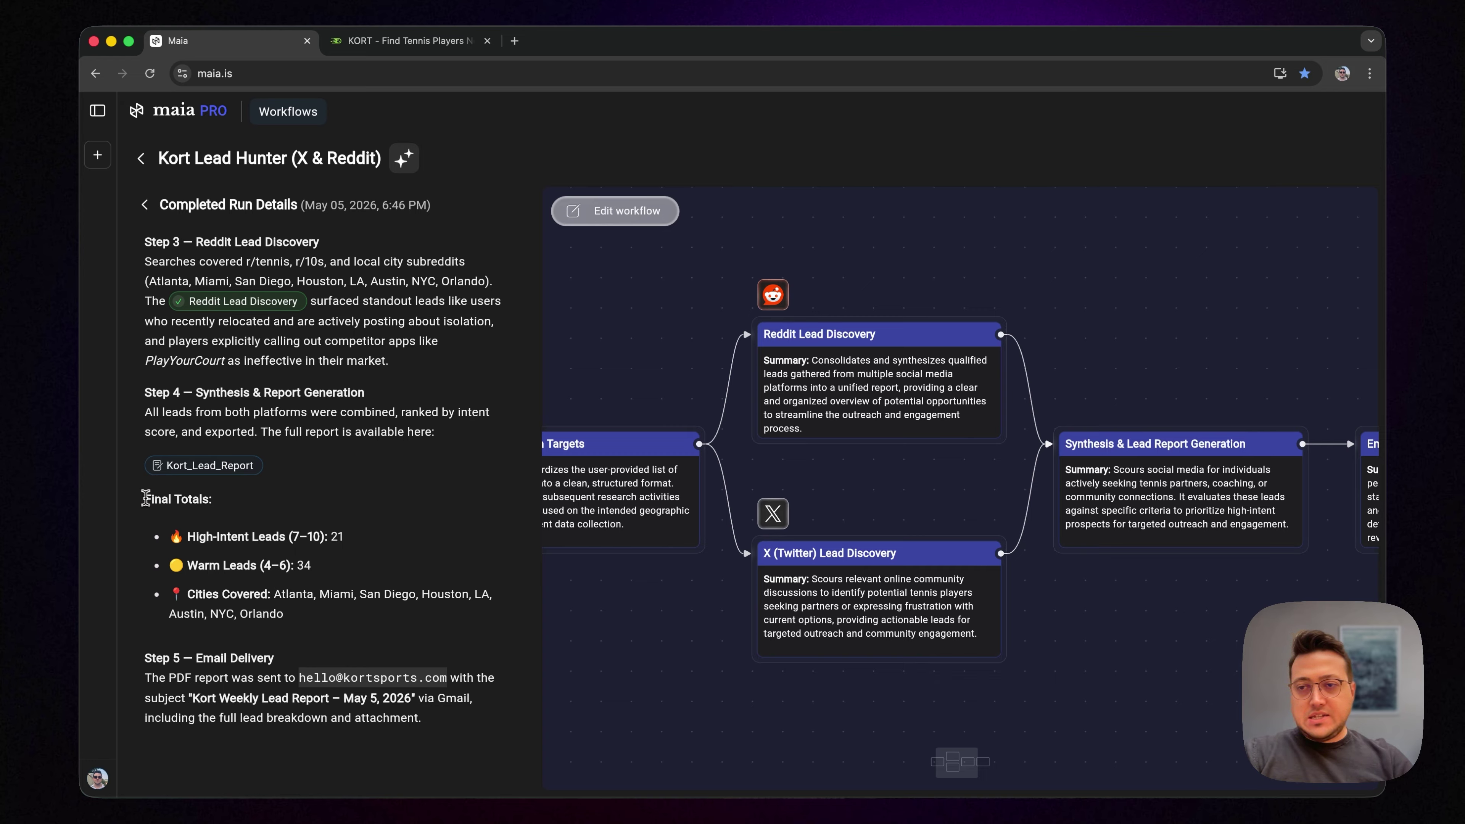
left_click_drag(146, 498, 323, 611)
left_click(327, 571)
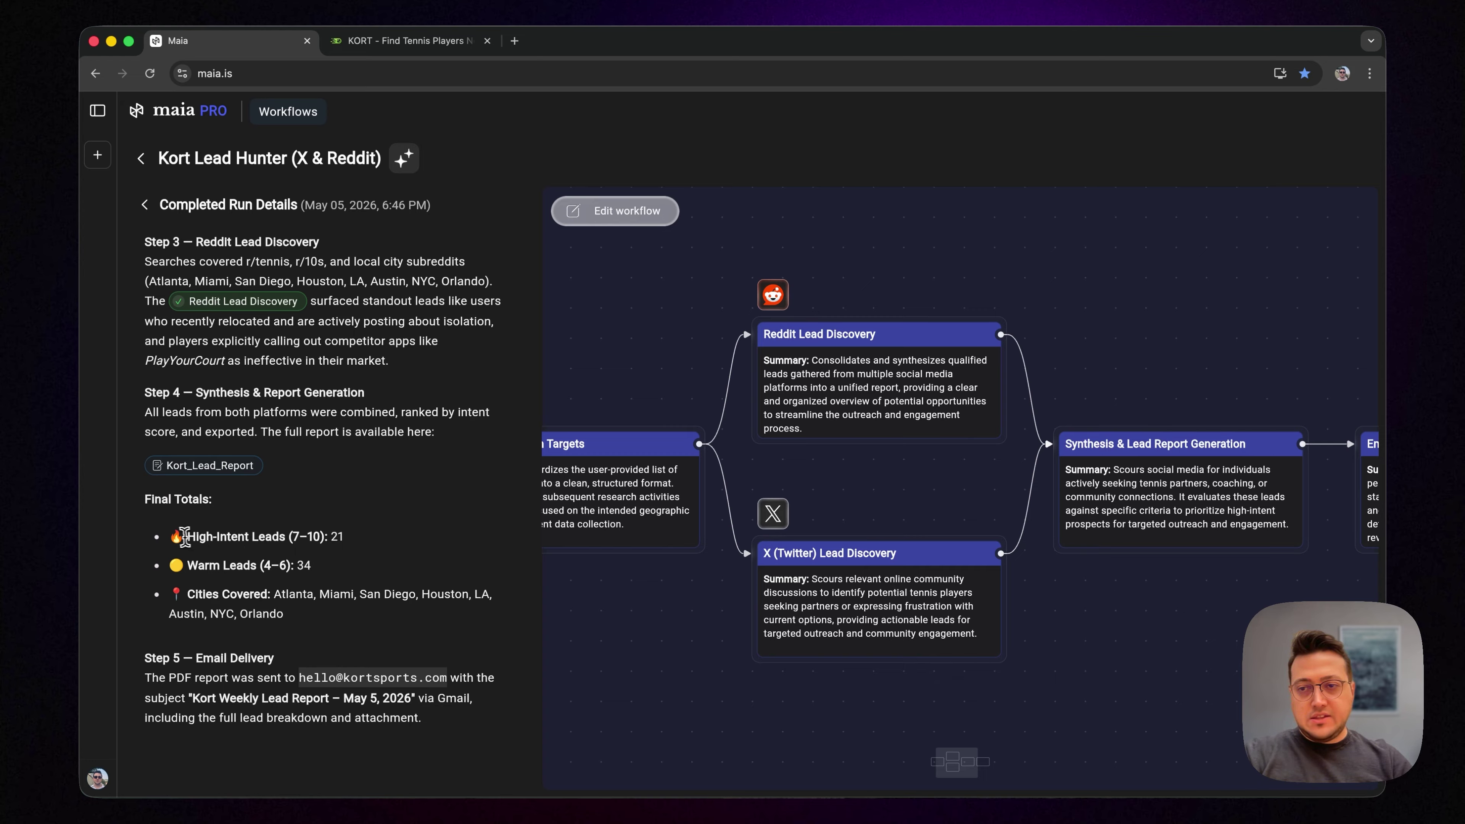
Step: Highlight the 21 High-Intent Leads, the warm leads count and the list of cities covered
left_click_drag(184, 536, 353, 537)
left_click(354, 536)
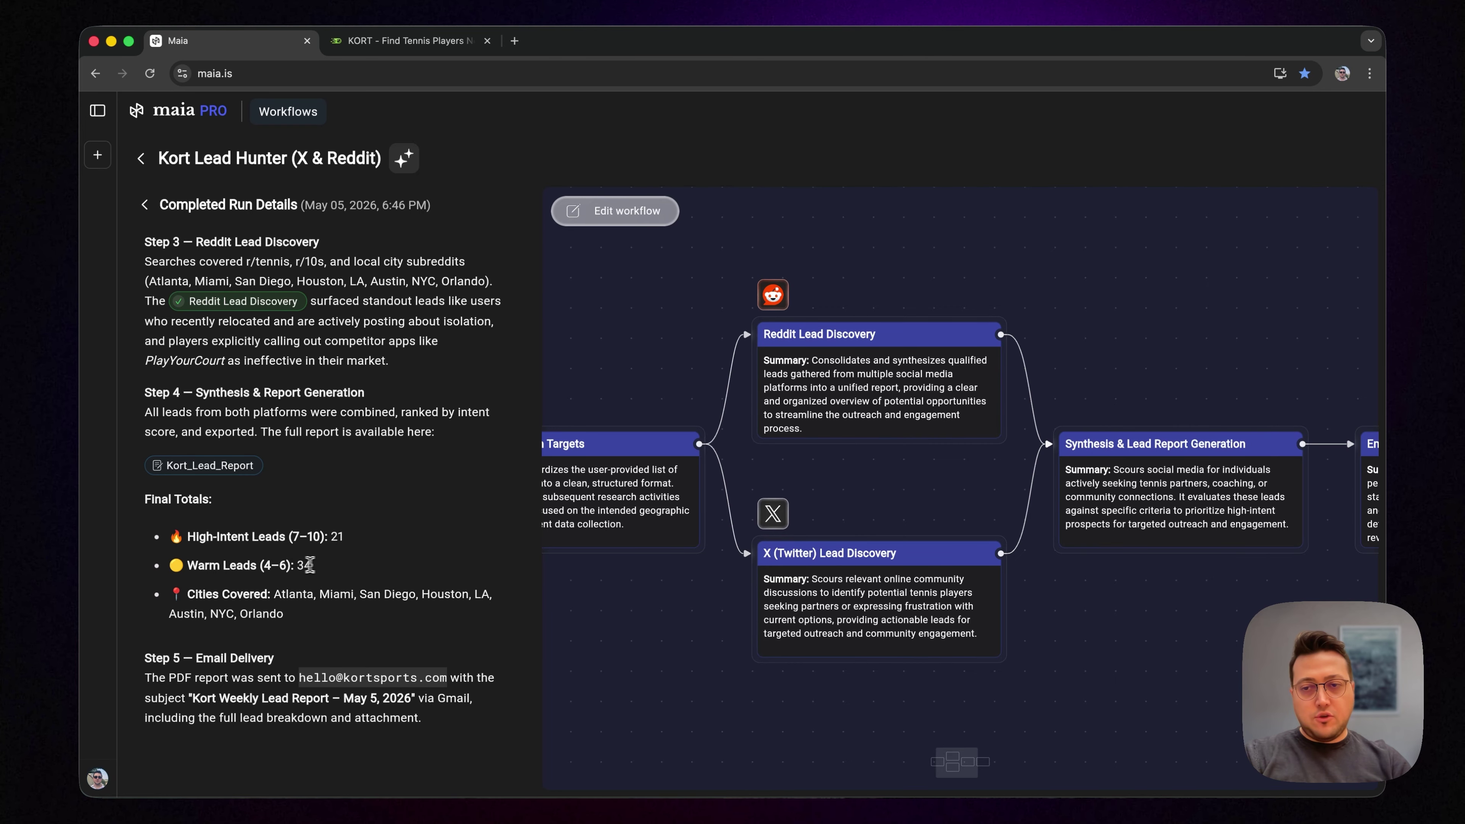
left_click(329, 566)
scroll(327, 613, "down", 1)
left_click_drag(171, 590, 305, 607)
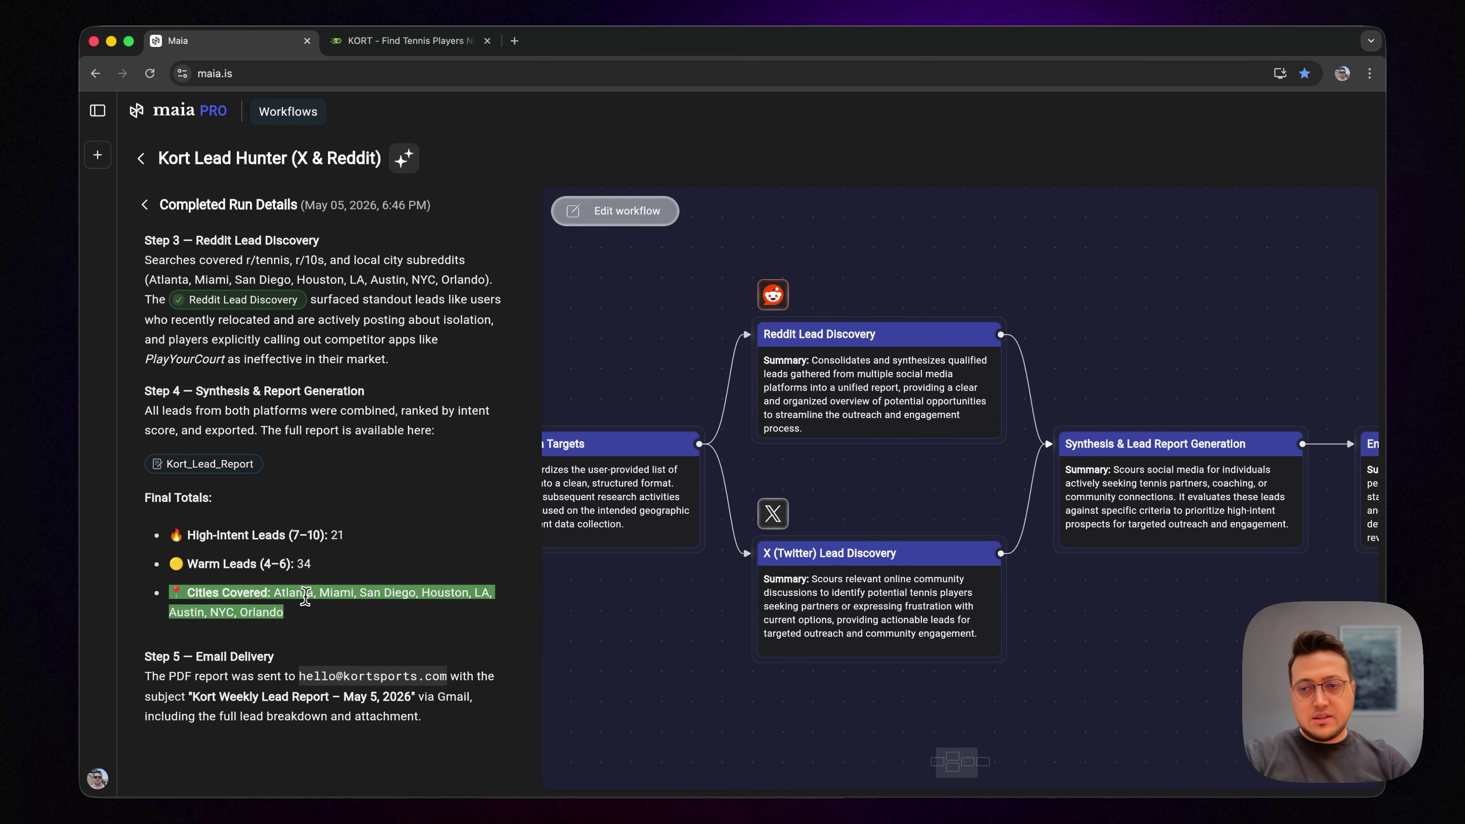
left_click(296, 595)
scroll(296, 598, "up", 20)
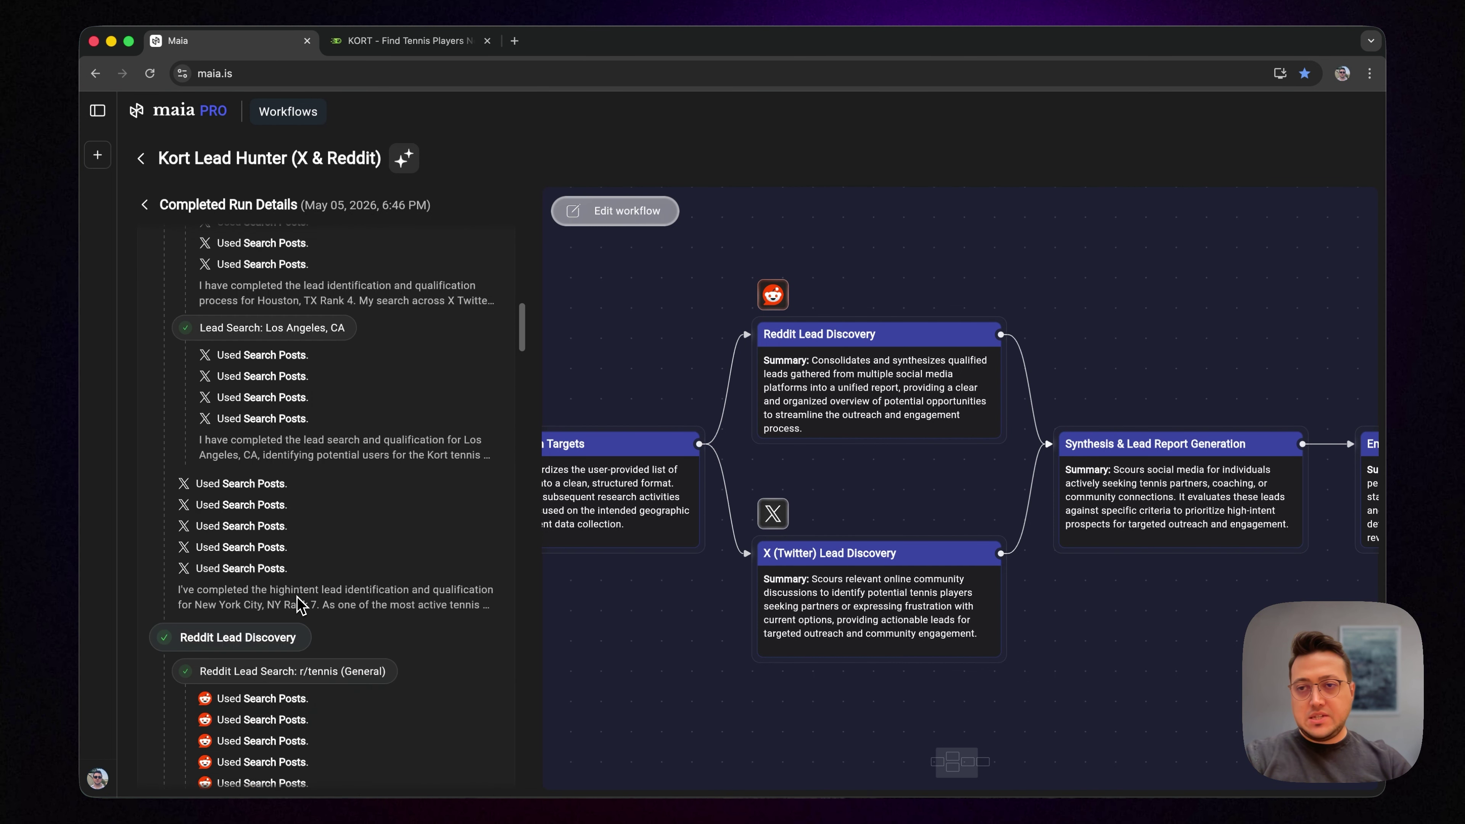
scroll(360, 541, "up", 10)
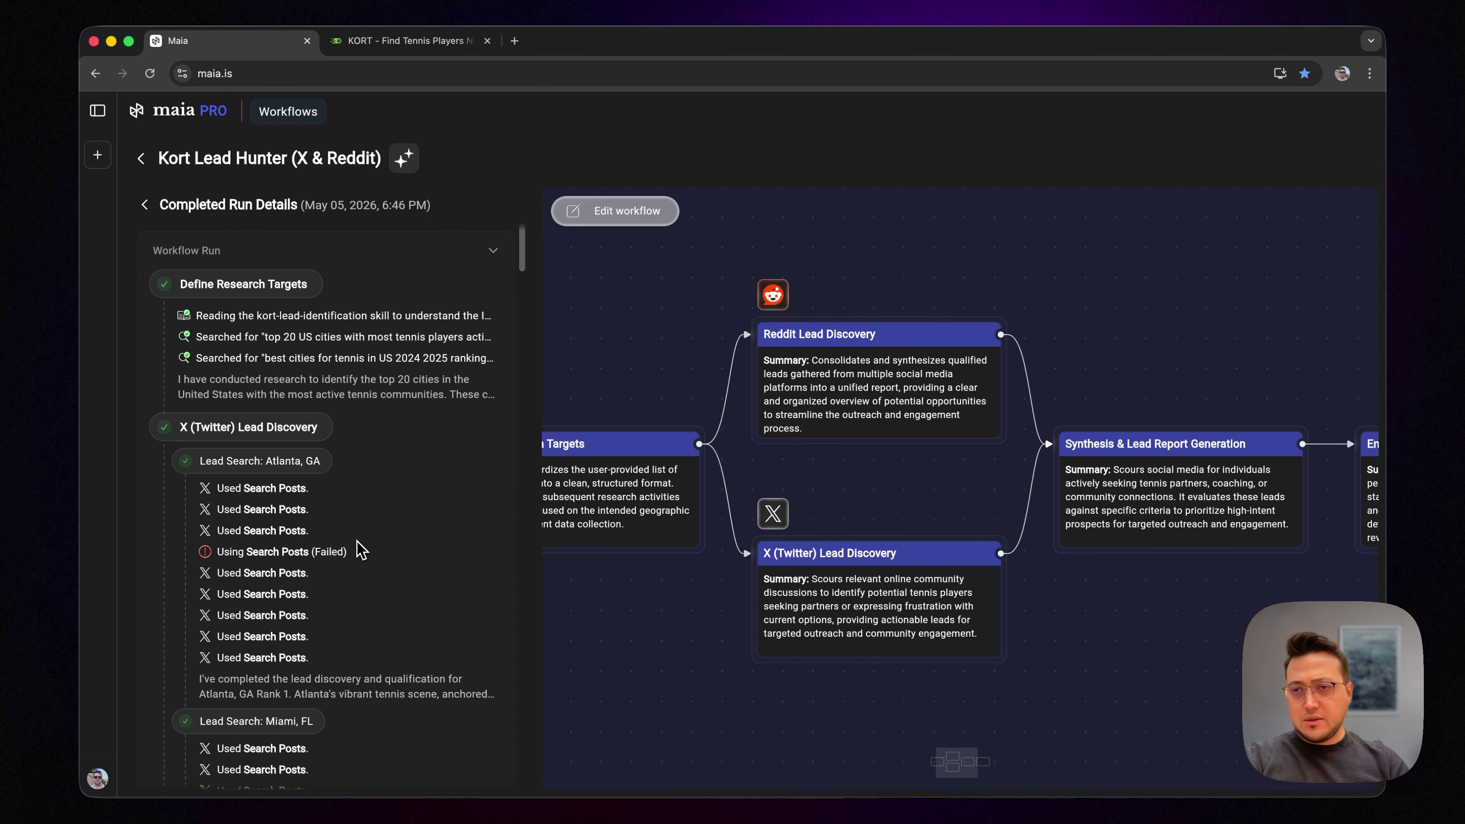
scroll(357, 543, "down", 3)
scroll(360, 551, "down", 2)
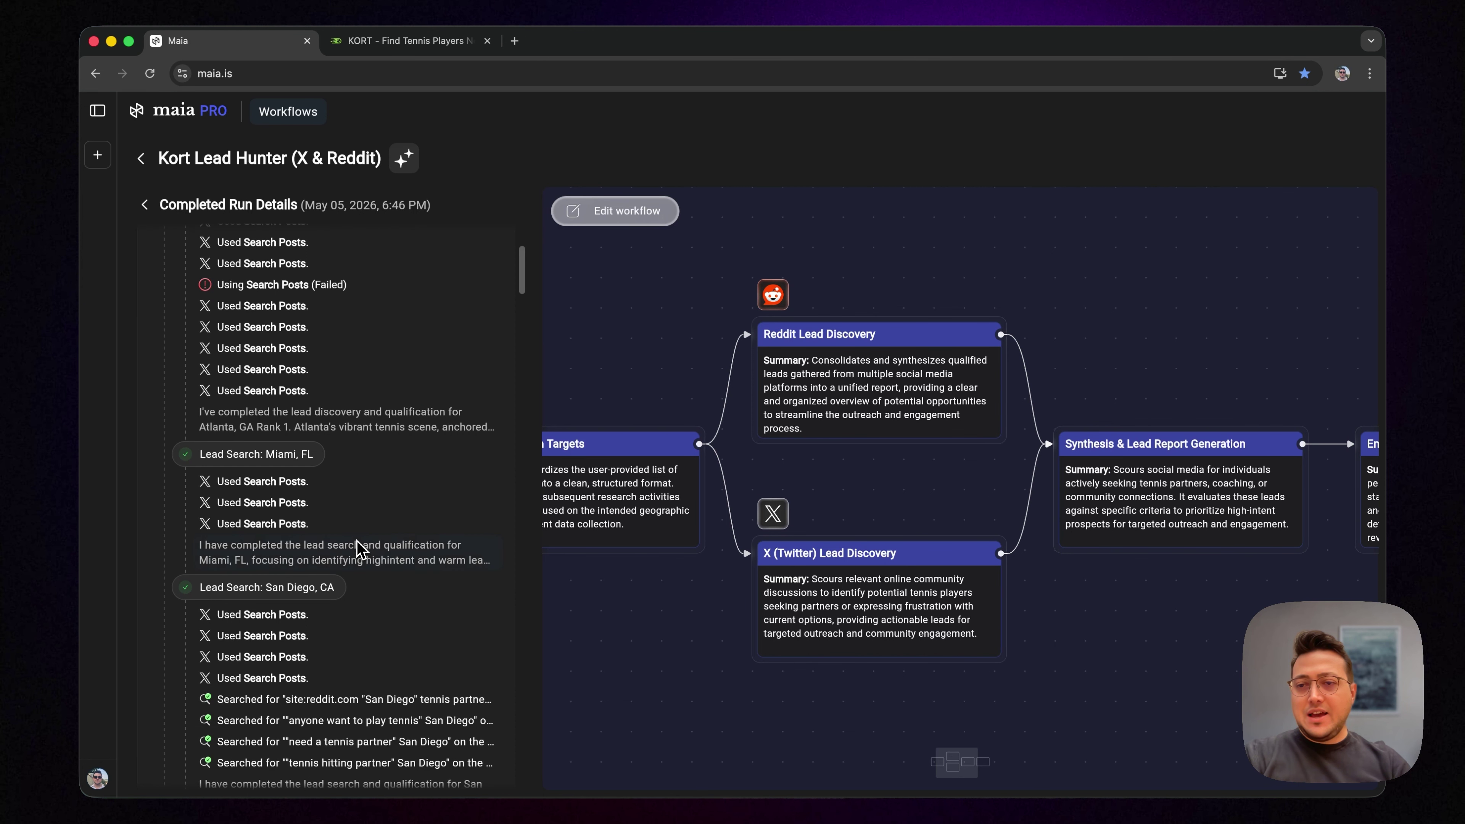
Step: Inspect an Atlanta X search's posts, then return to the X (Twitter) Lead Discovery log
left_click(294, 327)
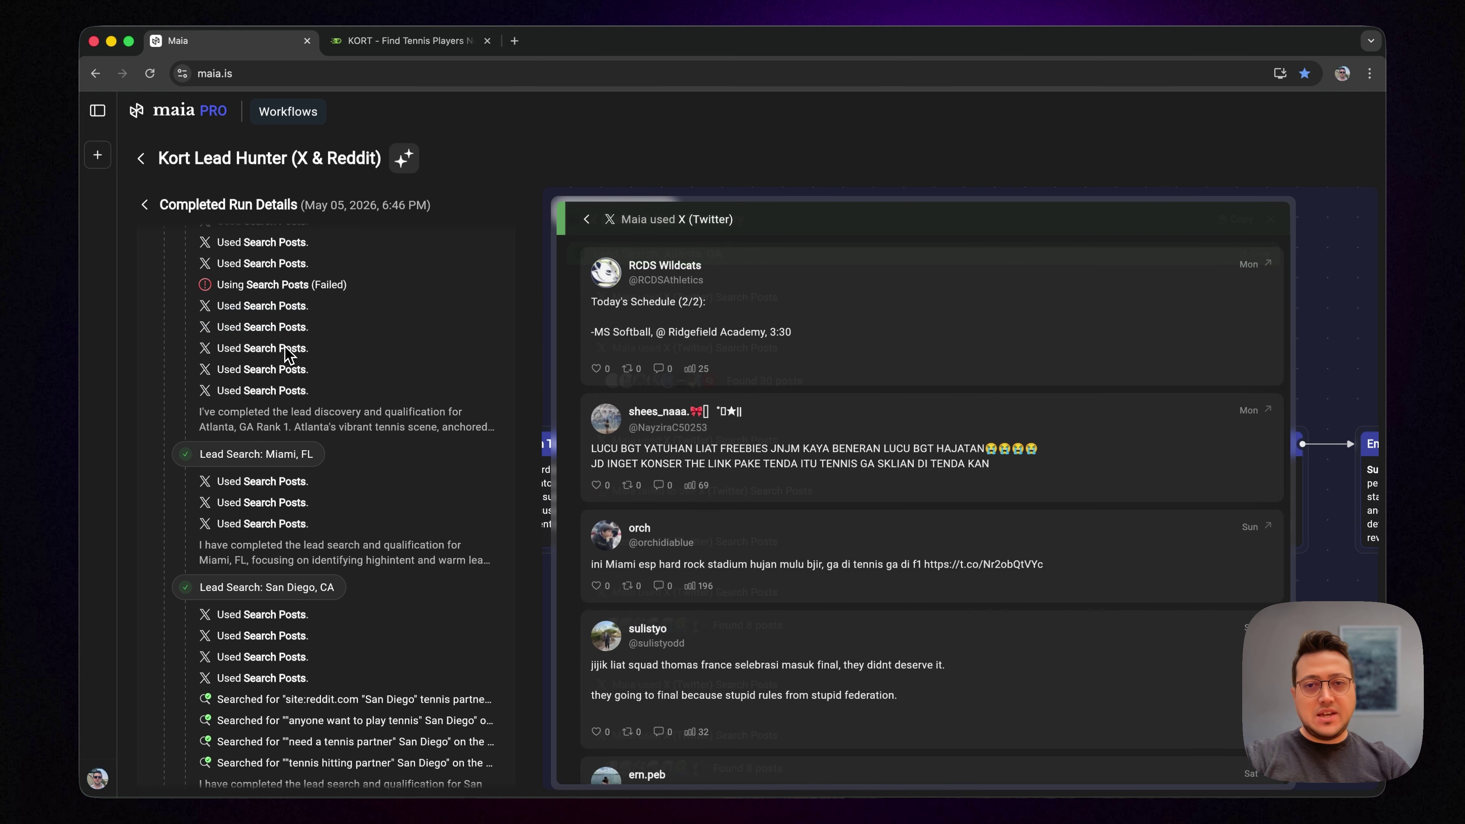
scroll(707, 511, "down", 5)
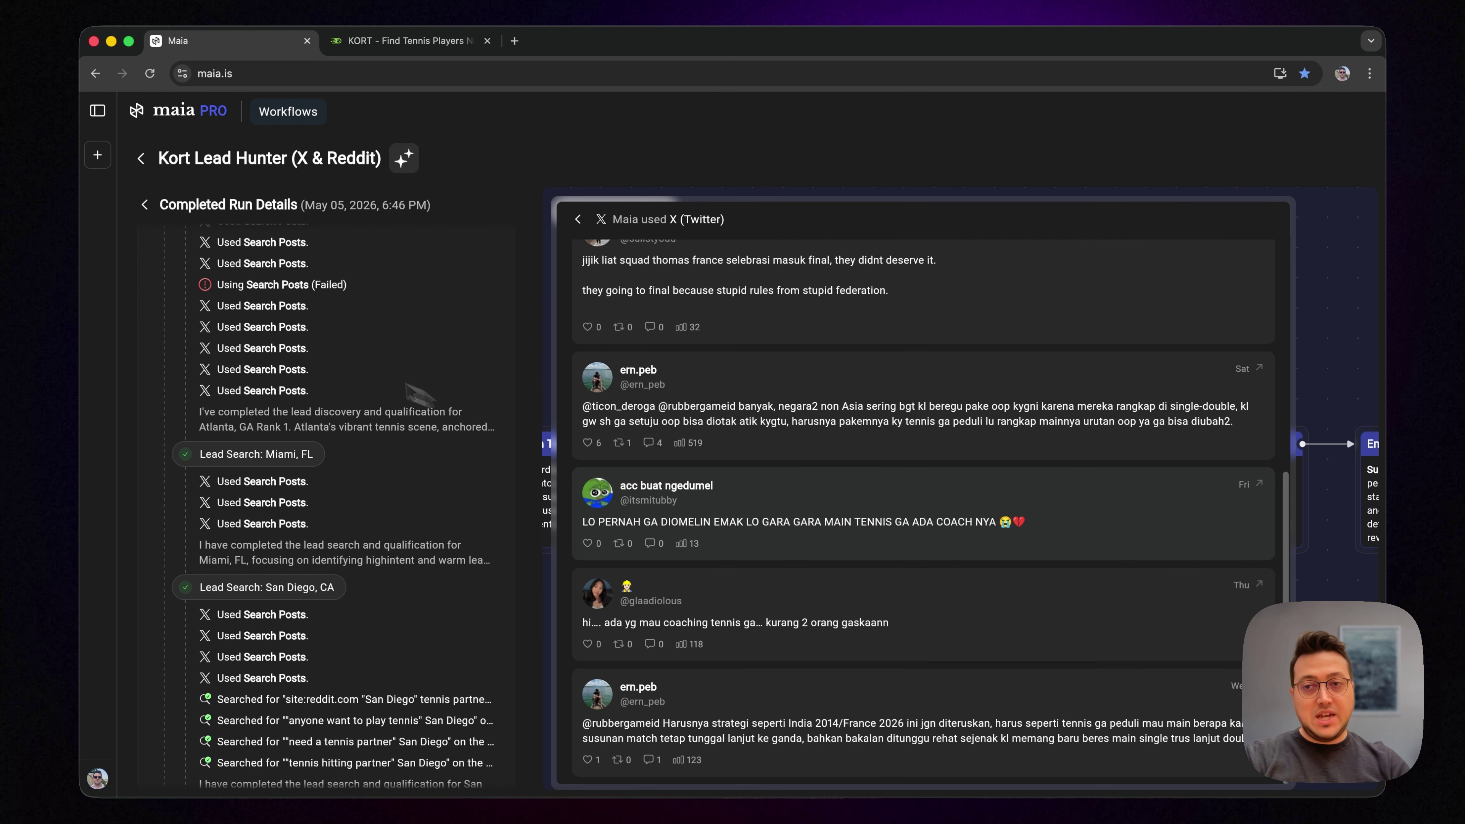
left_click(274, 370)
scroll(740, 451, "down", 5)
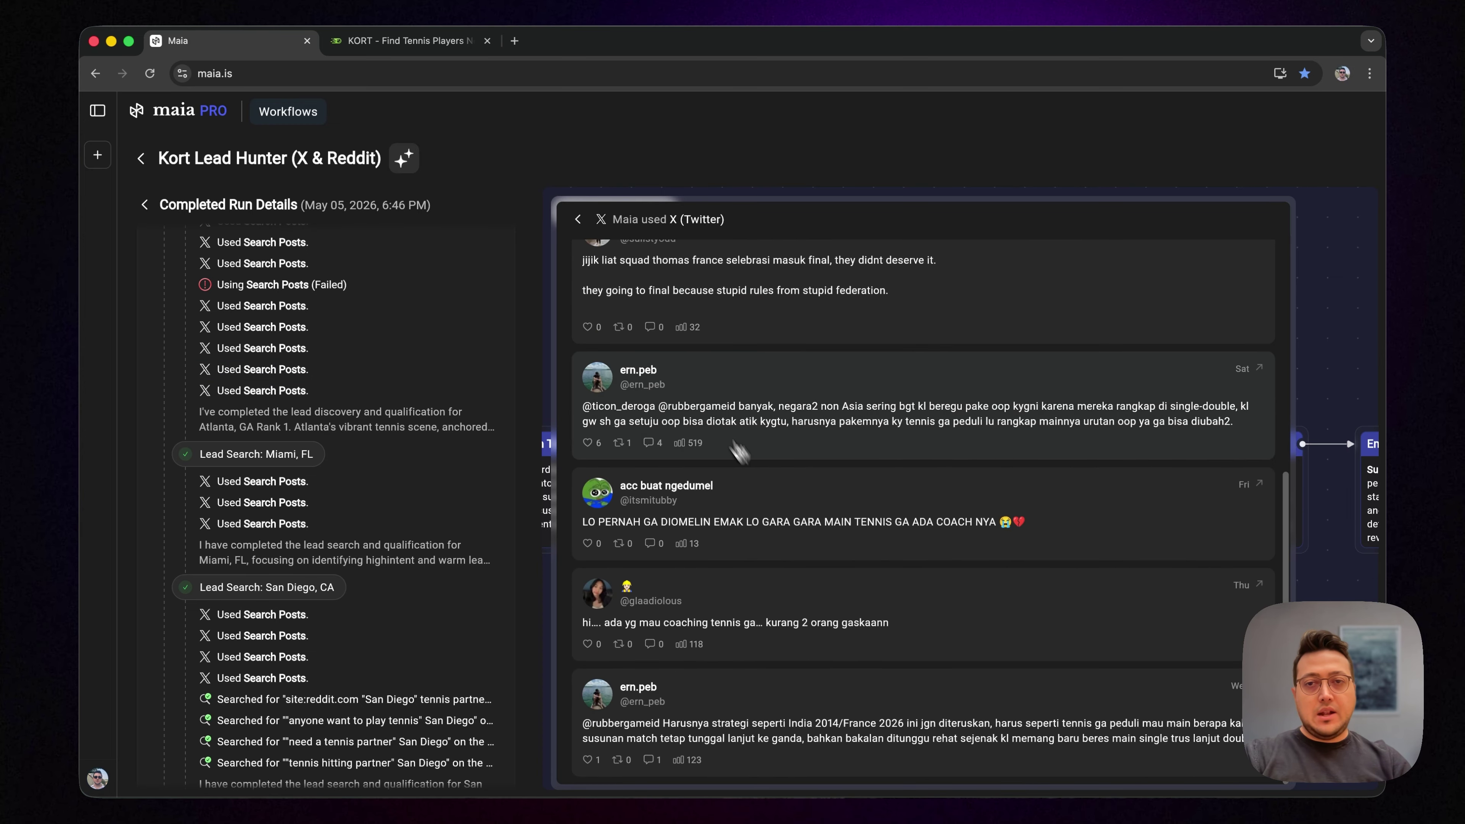
left_click(580, 220)
scroll(425, 514, "down", 10)
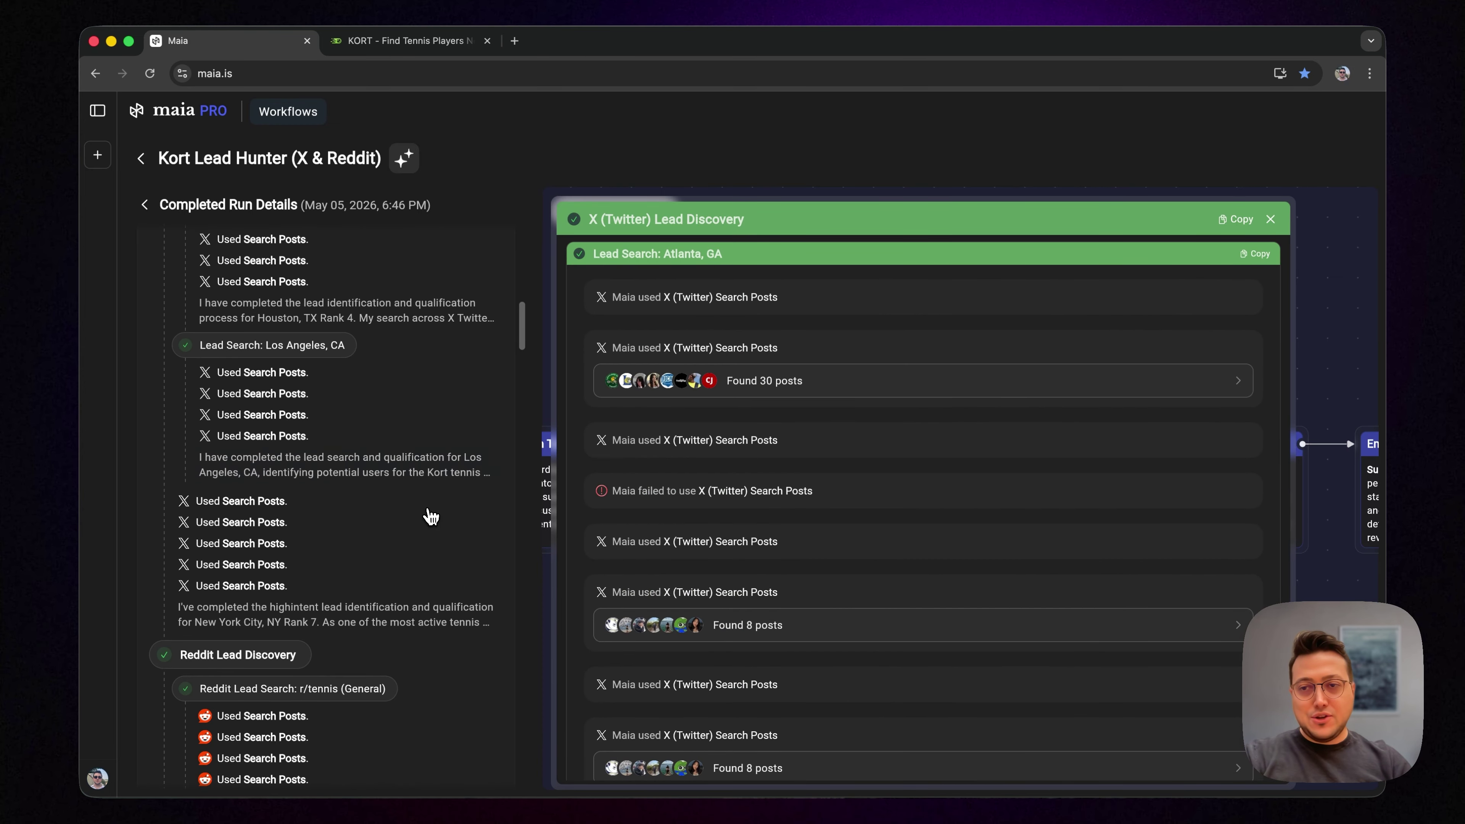
Step: View the posts found by the all-time r/Miami Reddit search
scroll(429, 516, "down", 10)
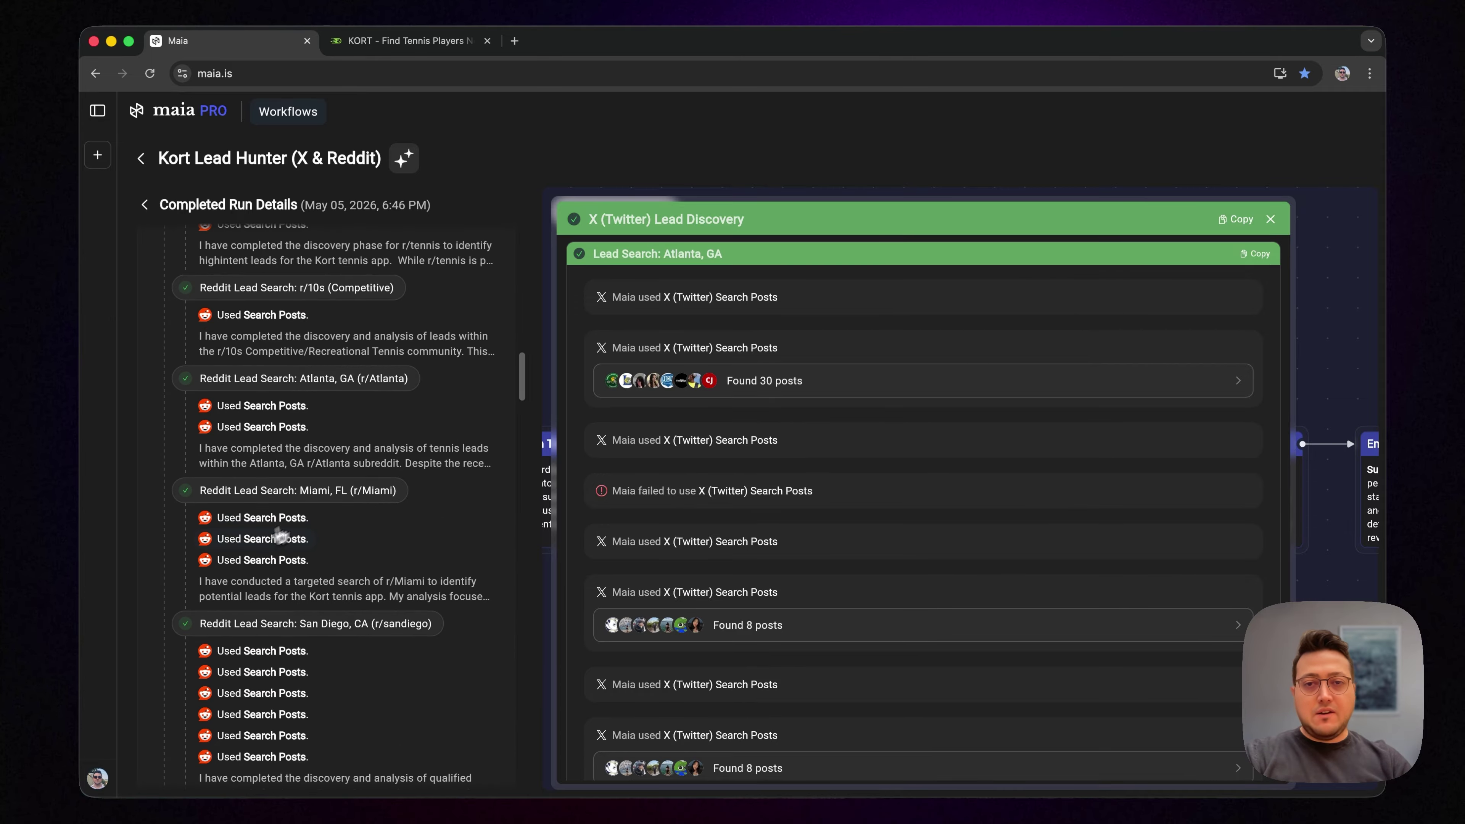
left_click(279, 538)
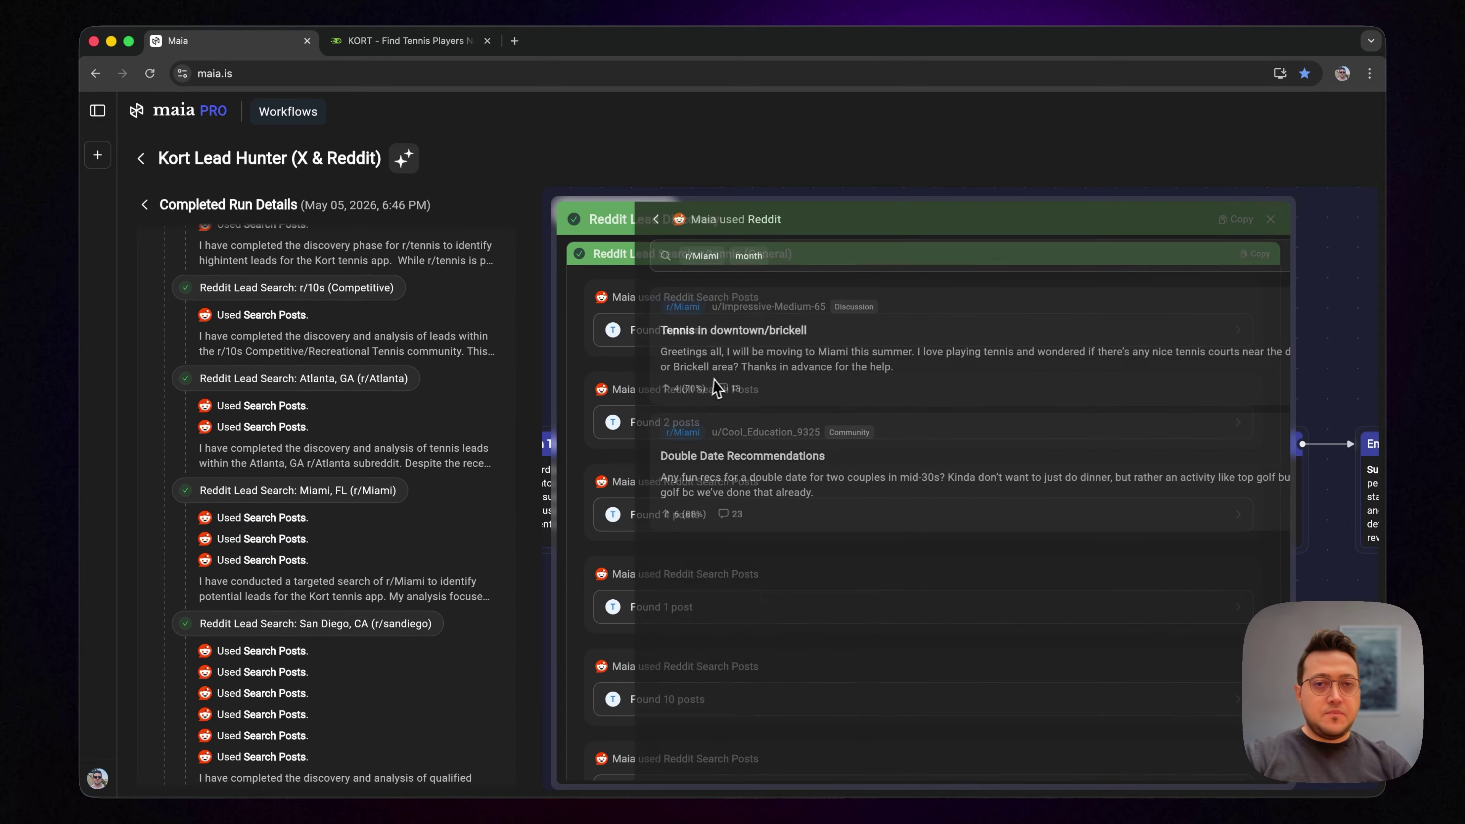
left_click(266, 563)
scroll(318, 280, "up", 3)
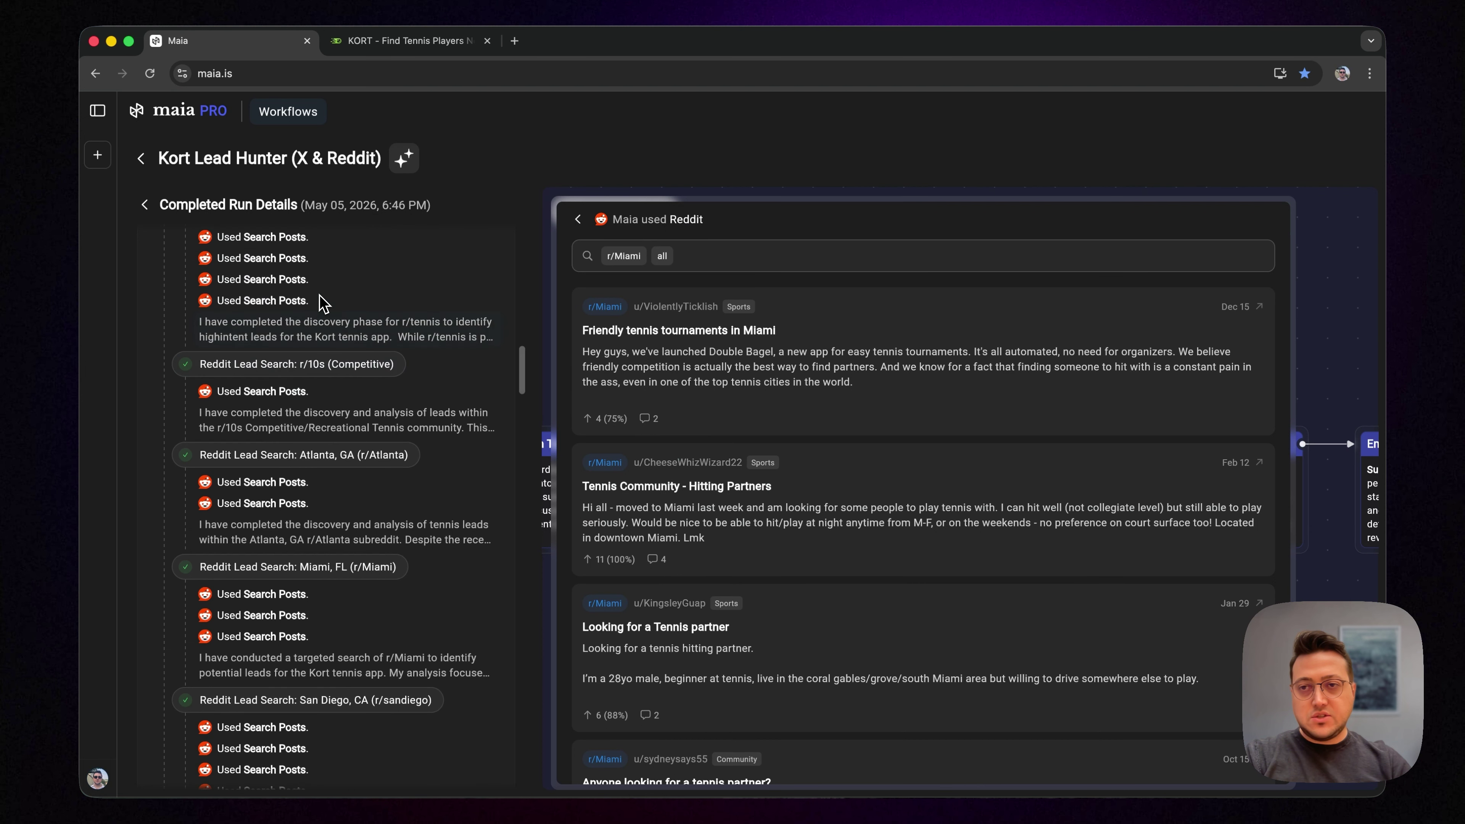
scroll(565, 461, "down", 10)
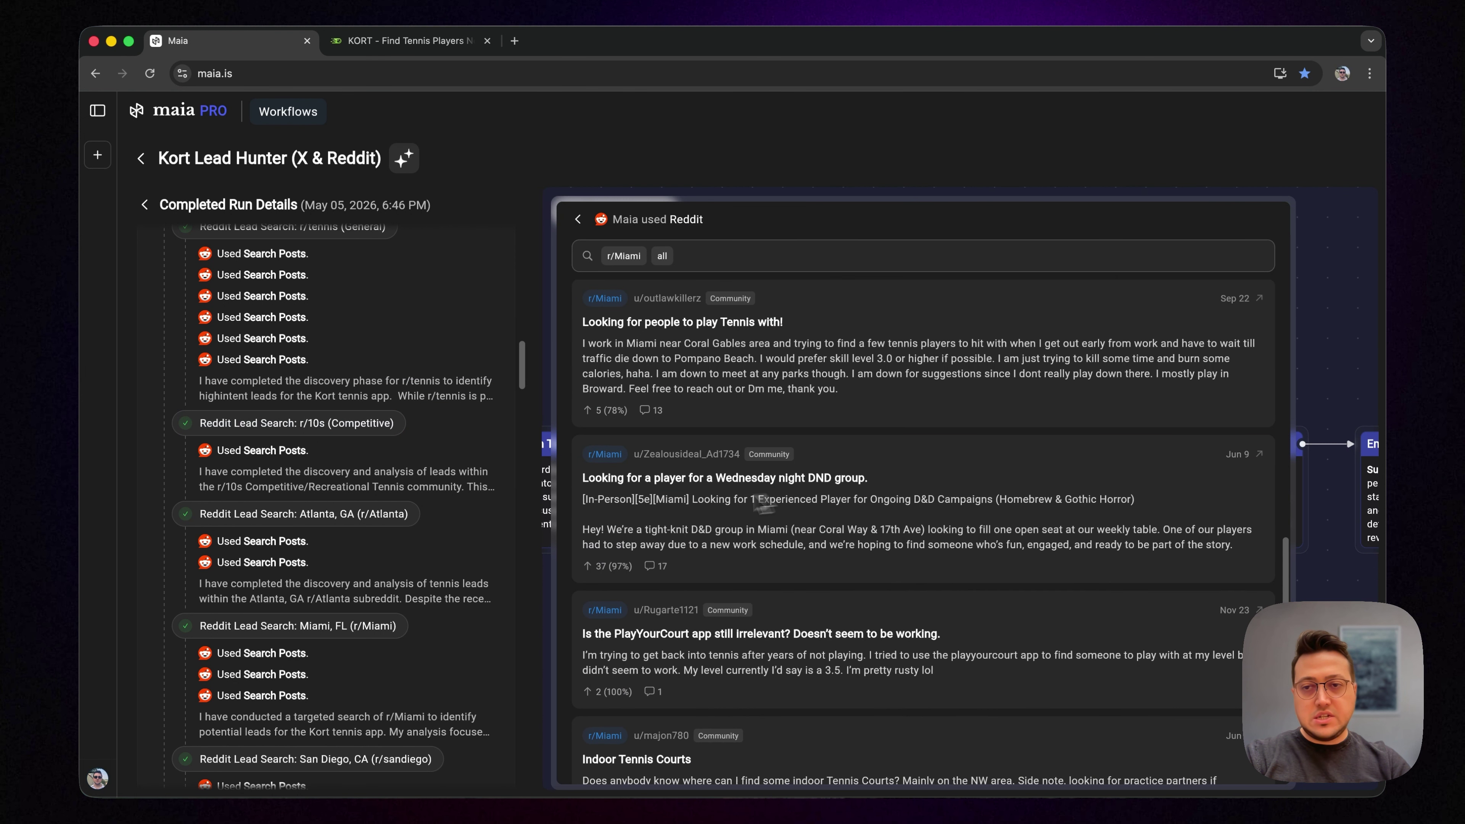
scroll(325, 504, "down", 2)
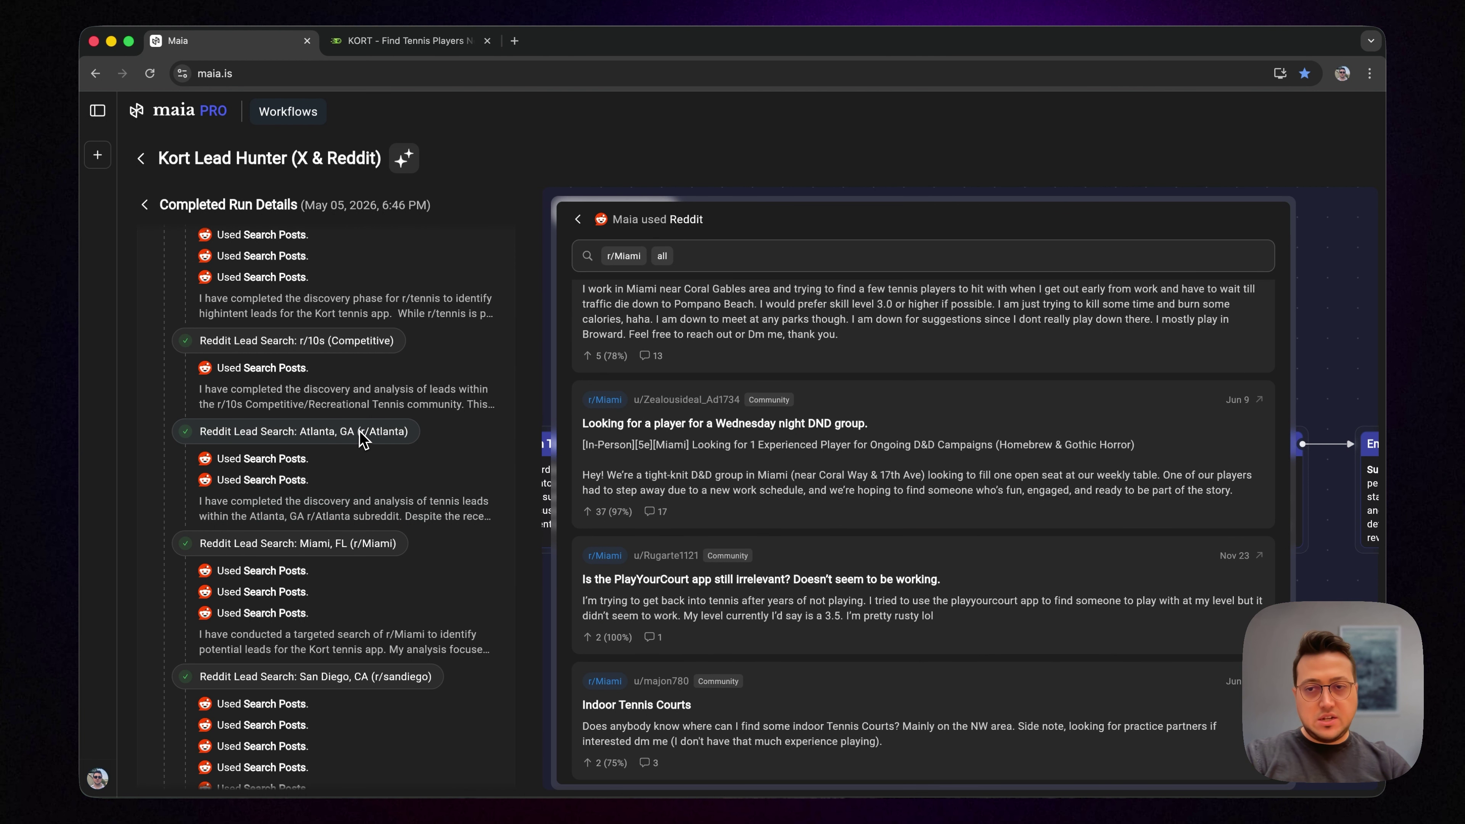
scroll(374, 439, "down", 10)
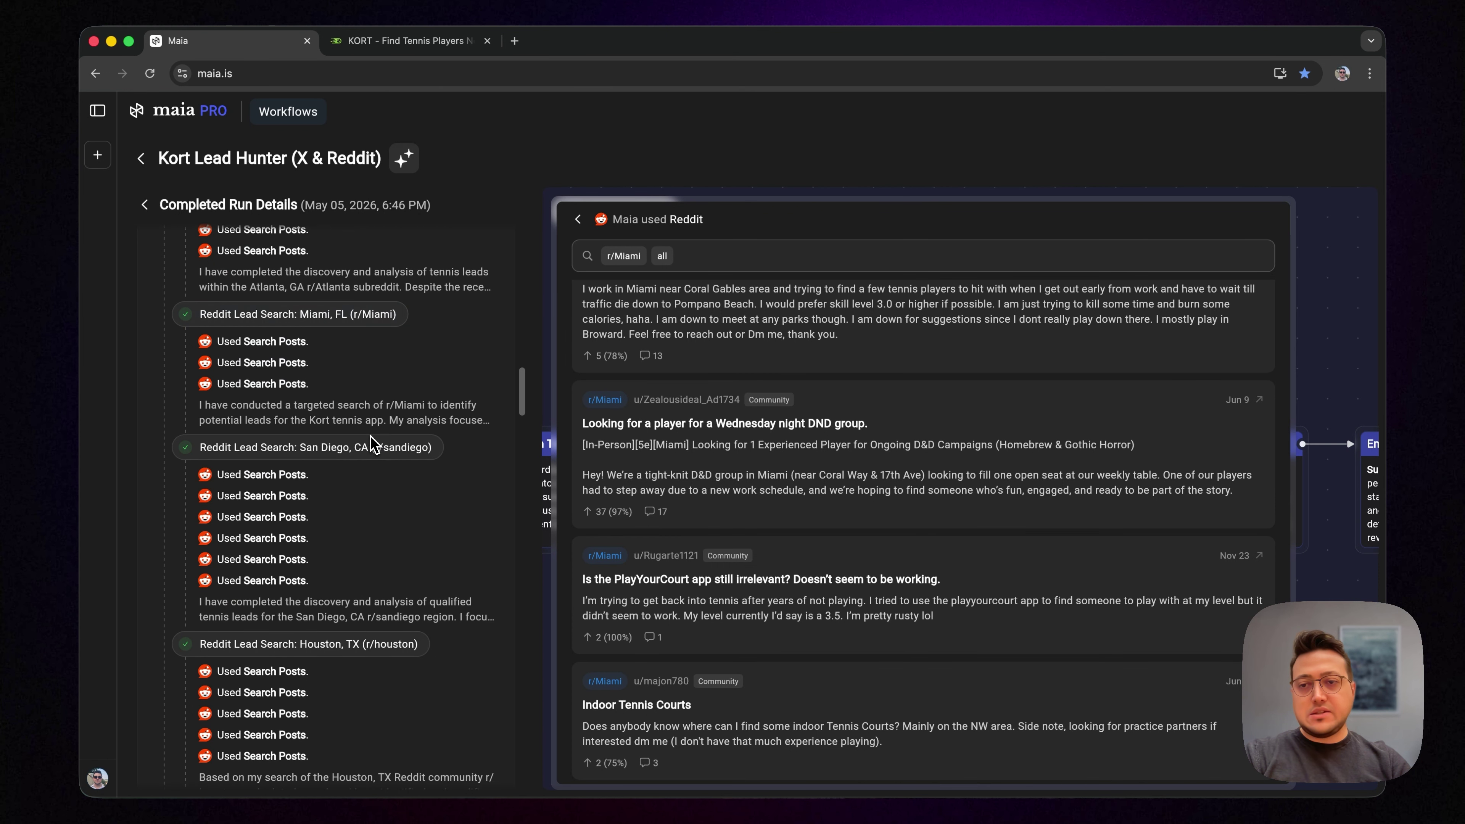
scroll(374, 445, "down", 5)
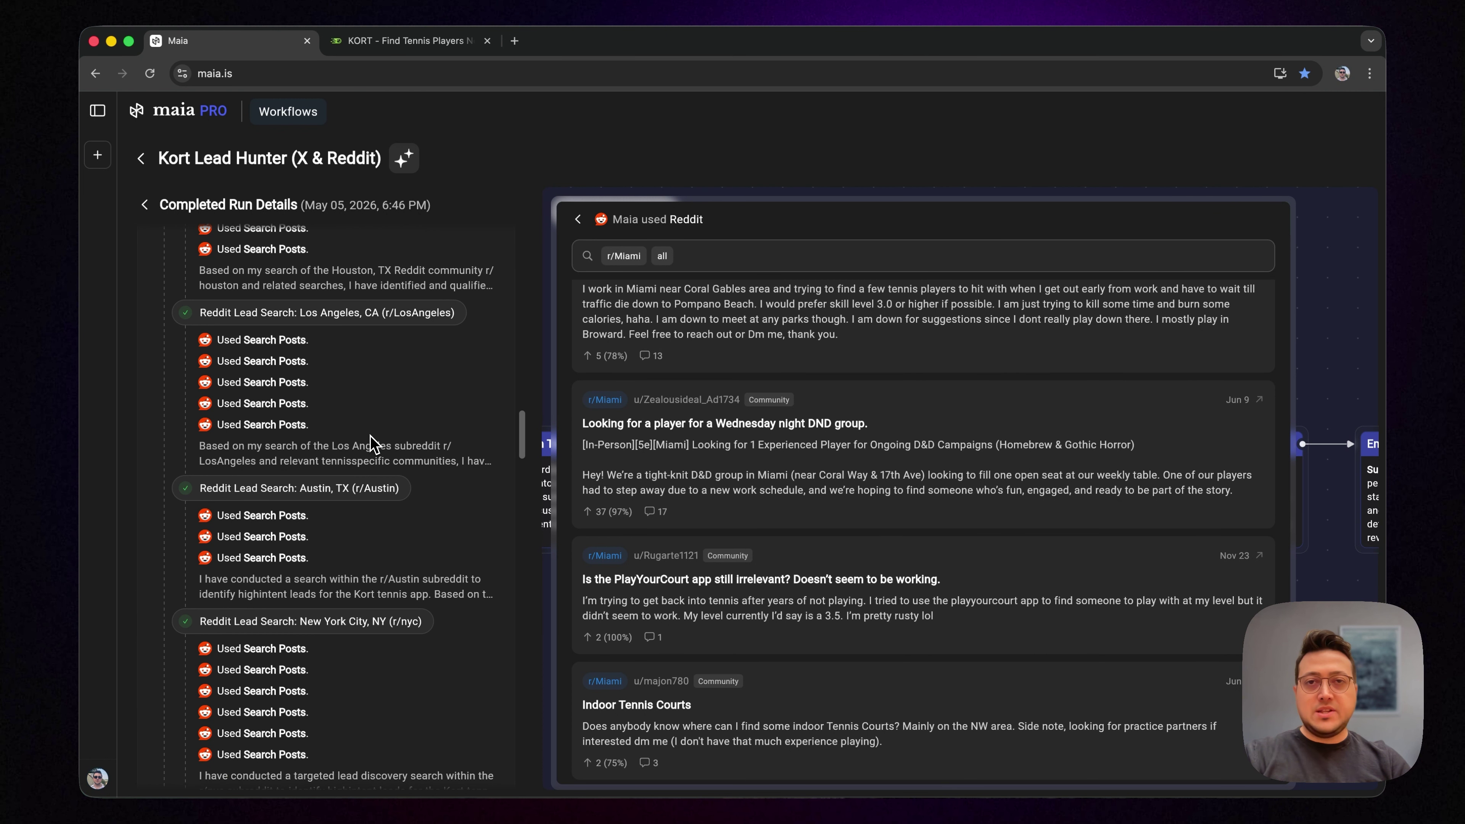
scroll(374, 443, "down", 3)
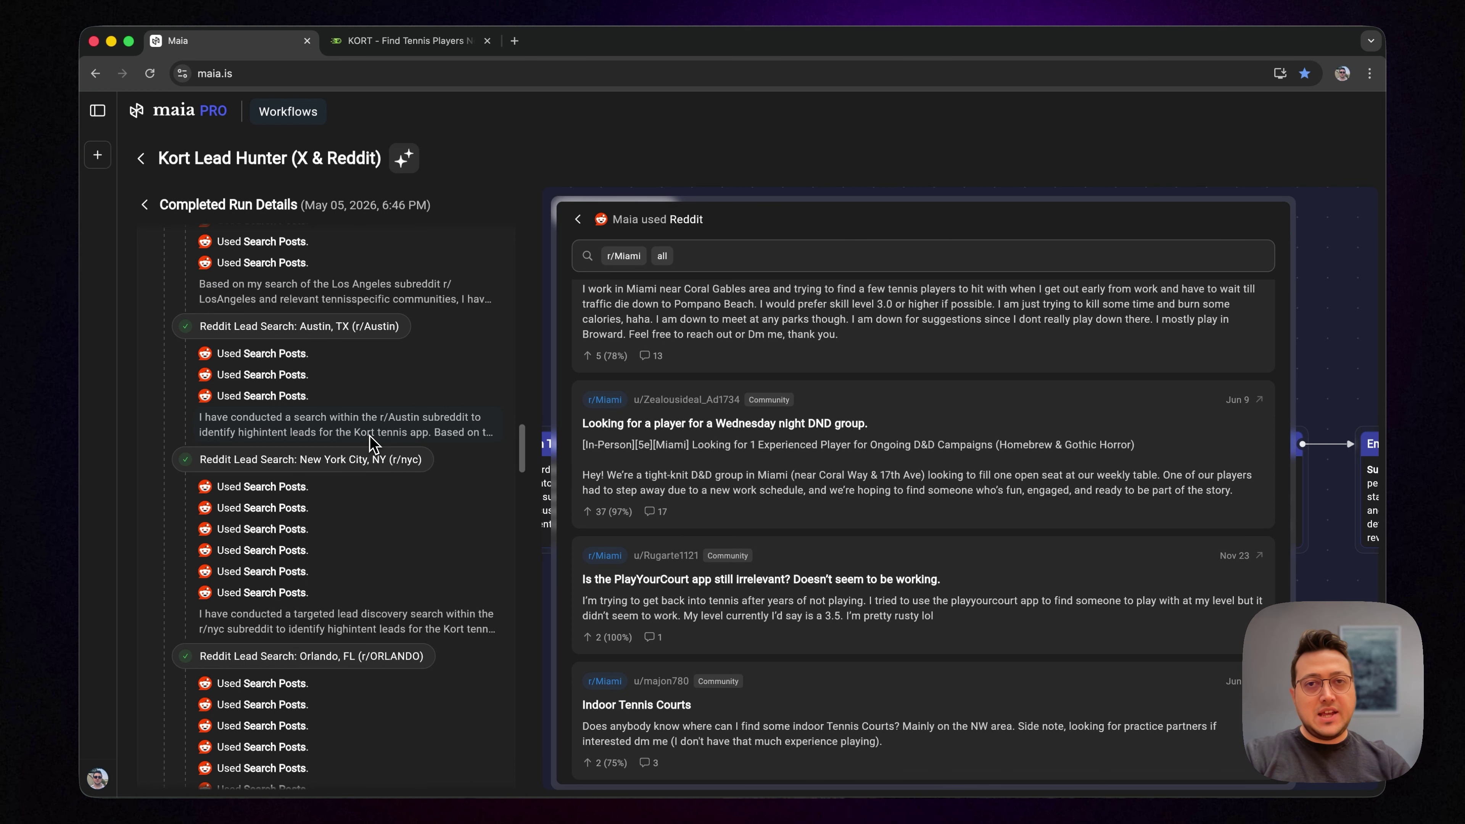
scroll(374, 444, "down", 3)
Step: View the posts from the last Orlando r/ORLANDO Reddit search
left_click(268, 579)
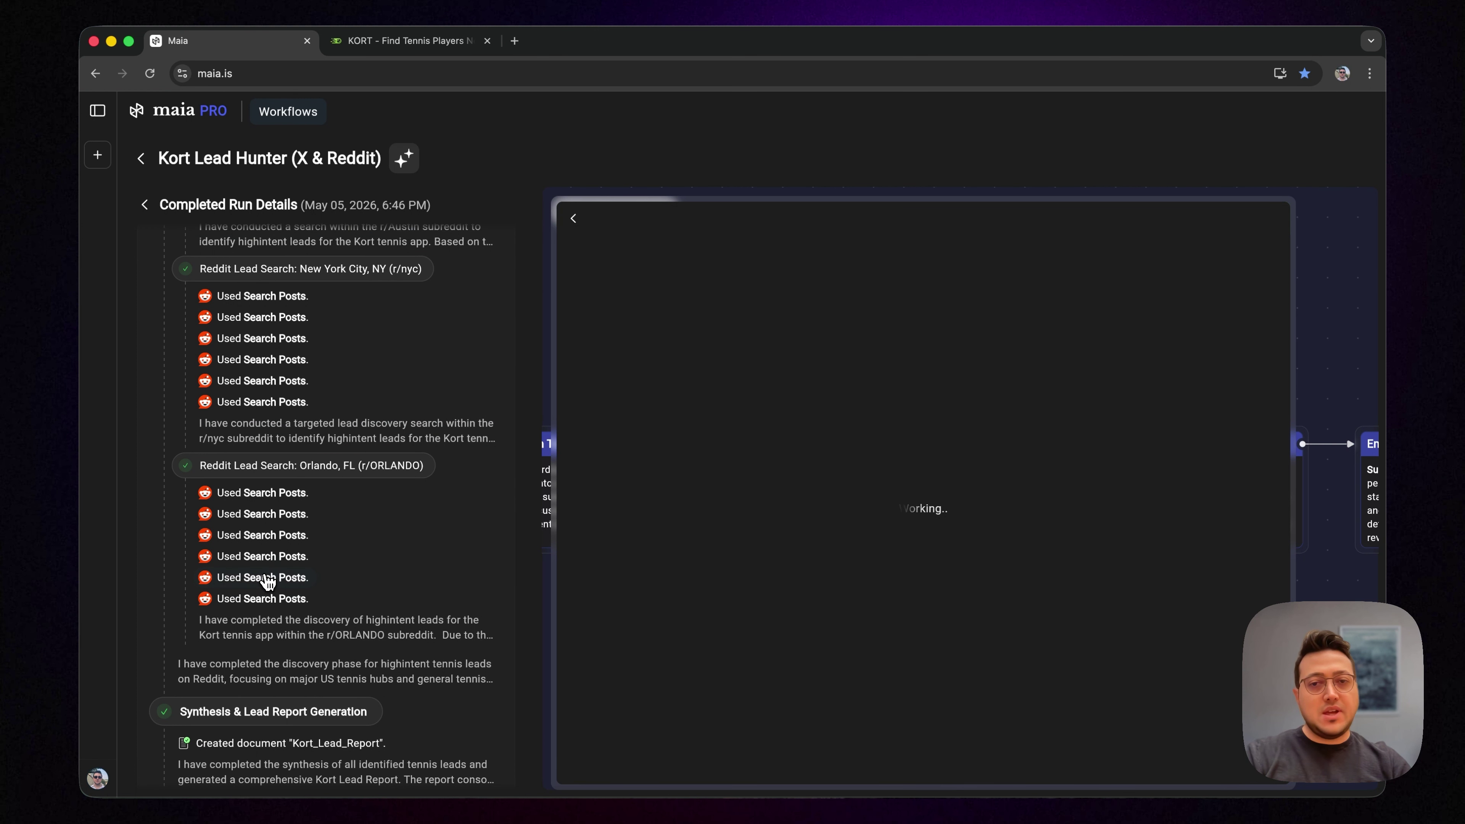
left_click(261, 599)
scroll(692, 502, "down", 5)
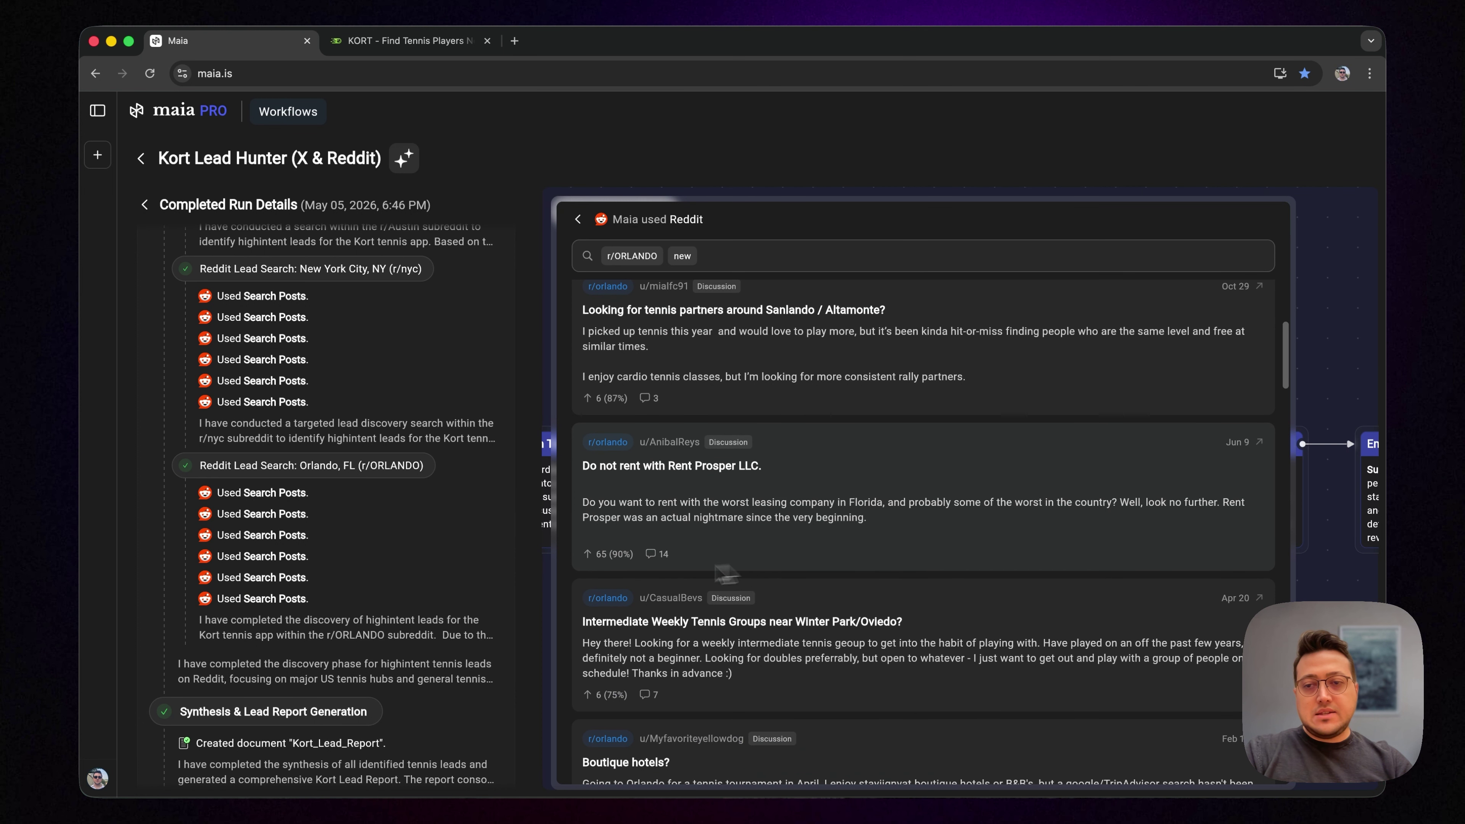
scroll(350, 600, "down", 4)
Step: Open the generated Kort_Lead_Report, scroll down to its Reddit leads table, and view the Email Weekly Lead Report step
left_click(327, 530)
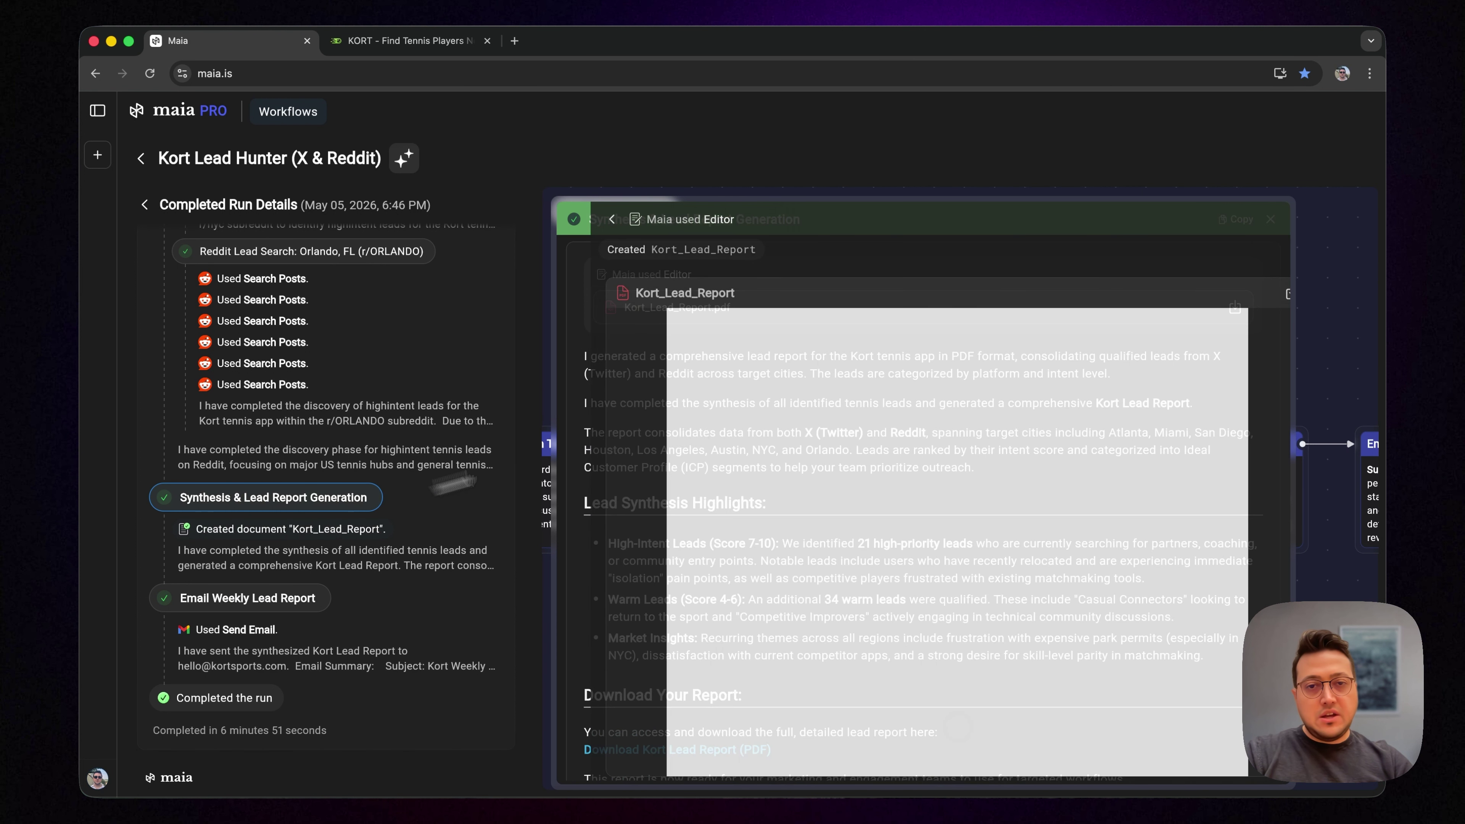
scroll(860, 464, "down", 5)
scroll(861, 465, "down", 5)
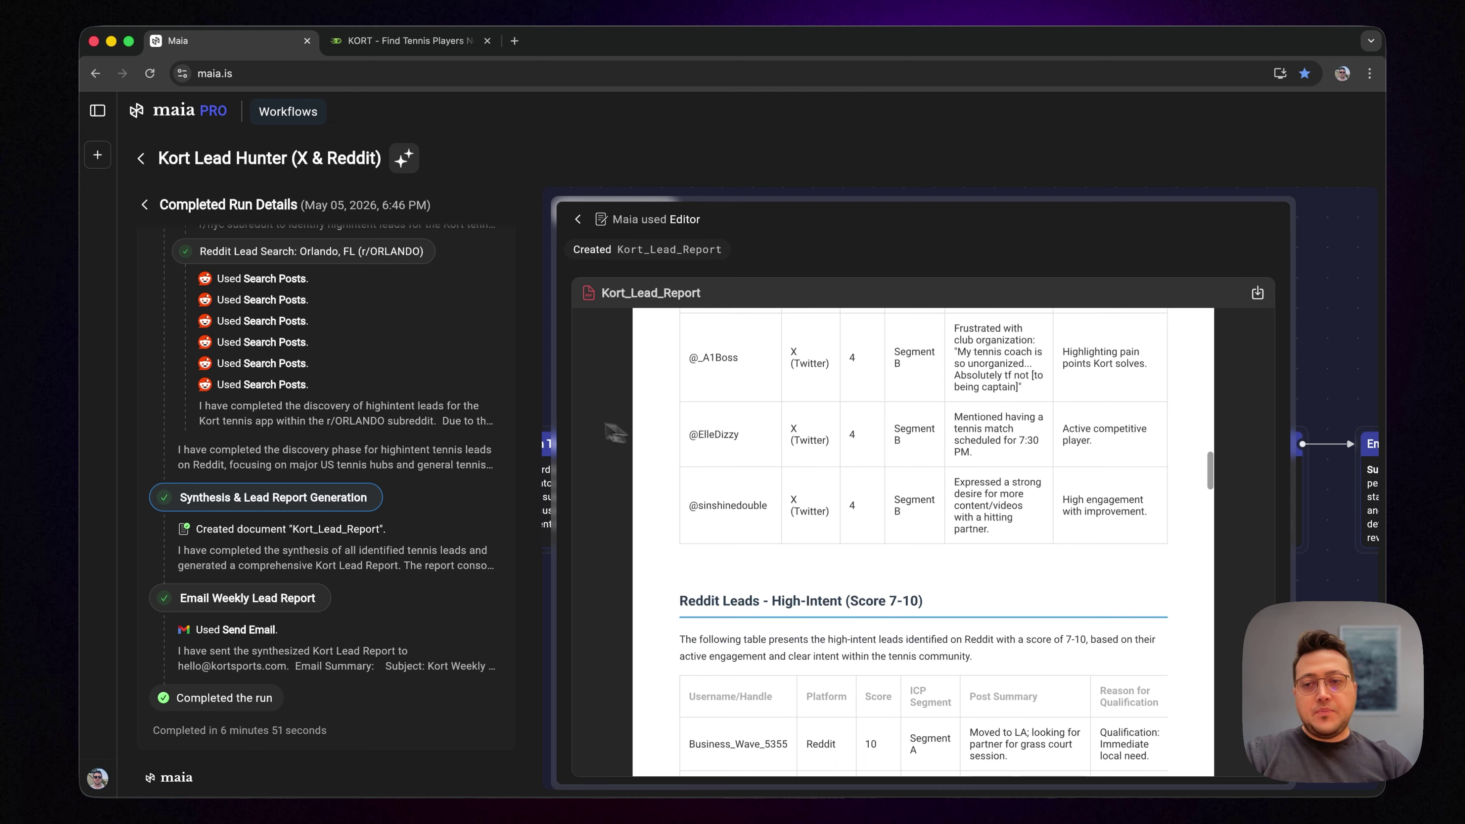
scroll(305, 519, "down", 3)
left_click(310, 516)
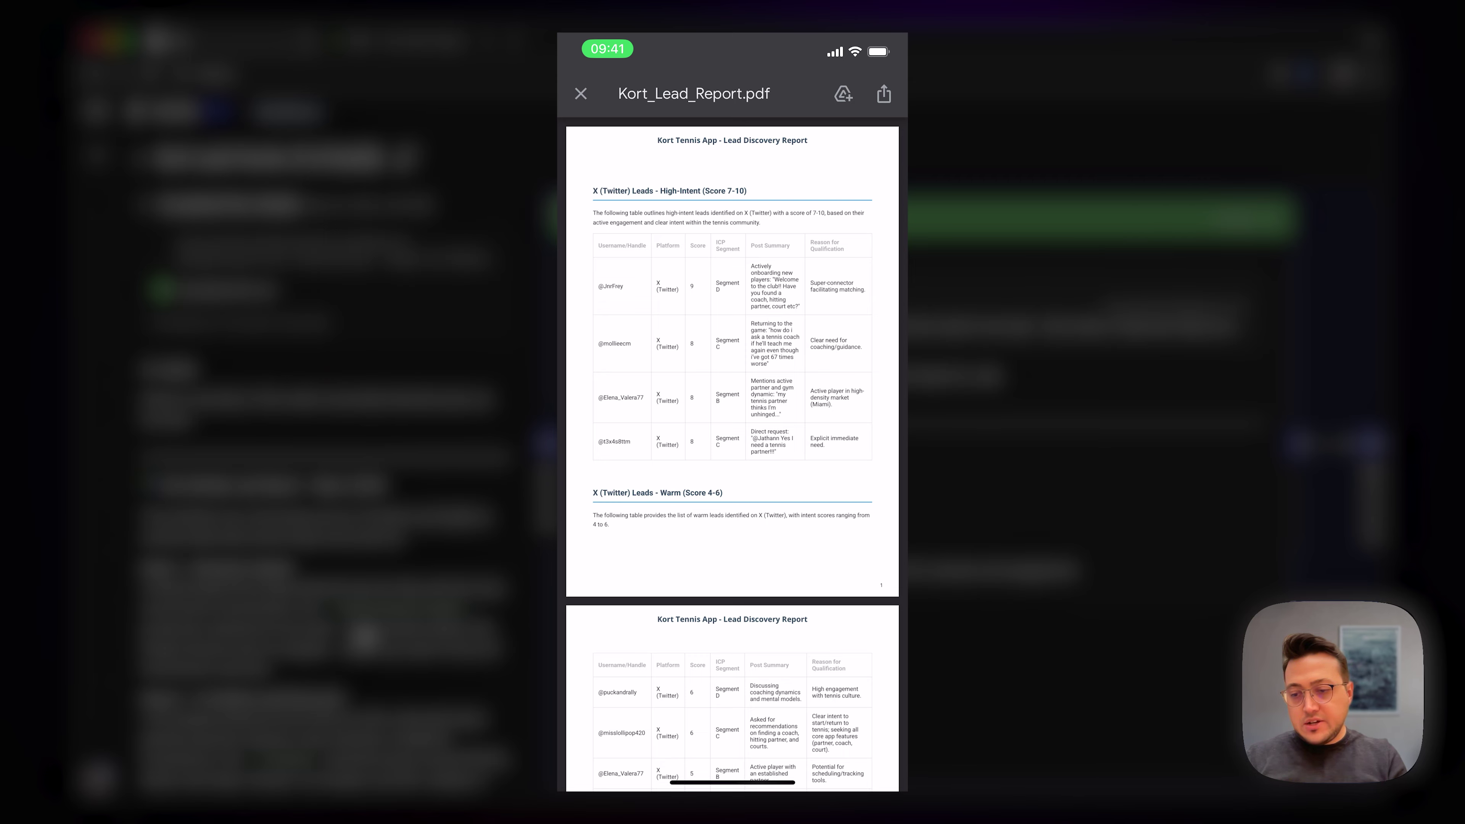
Step: Browse the phone's Kort_Lead_Report.pdf from page 1 down to the X (Twitter) warm leads, then edit the workflow
scroll(732, 404, "down", 15)
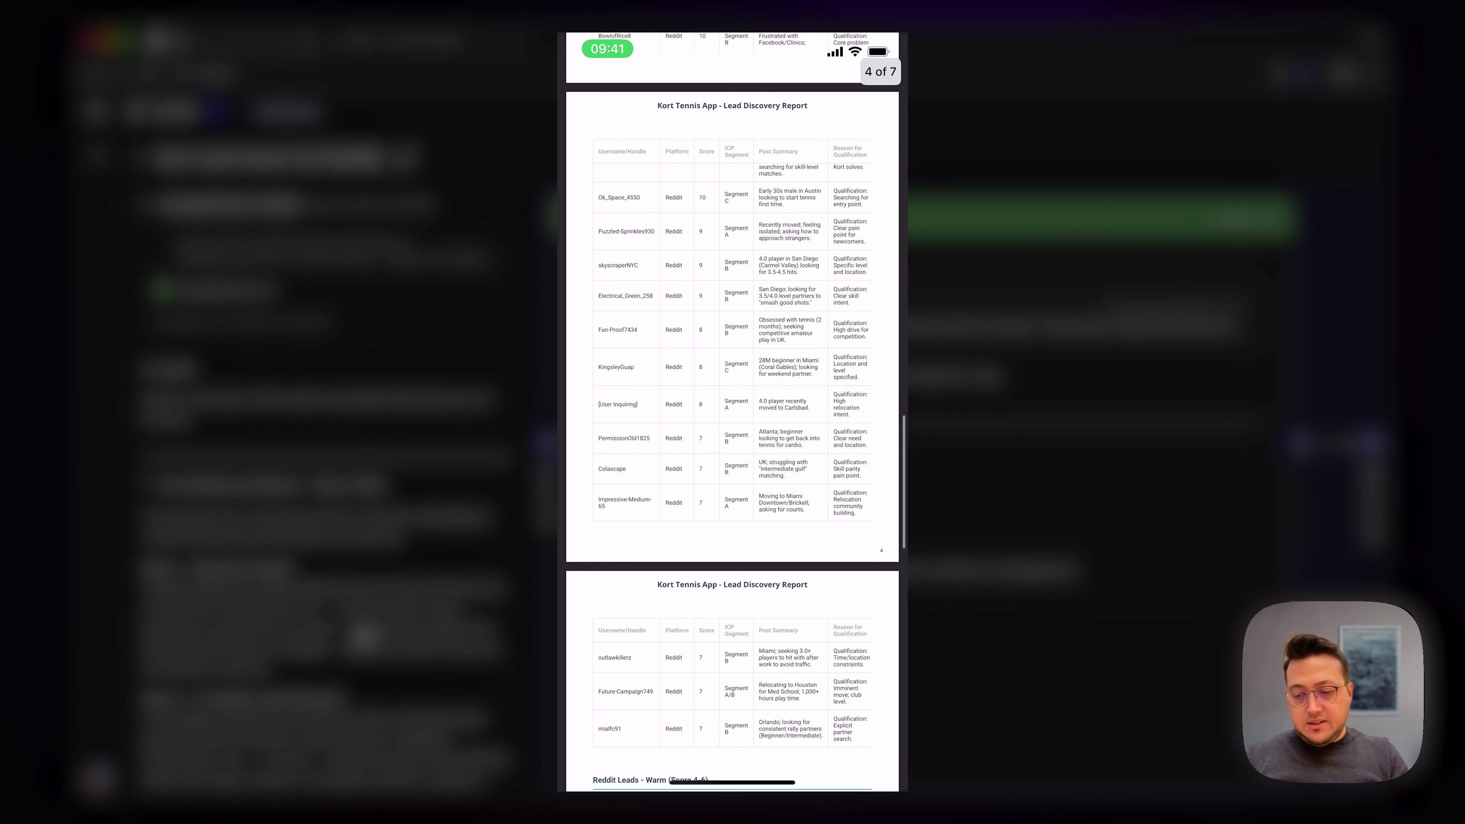
scroll(732, 404, "up", 15)
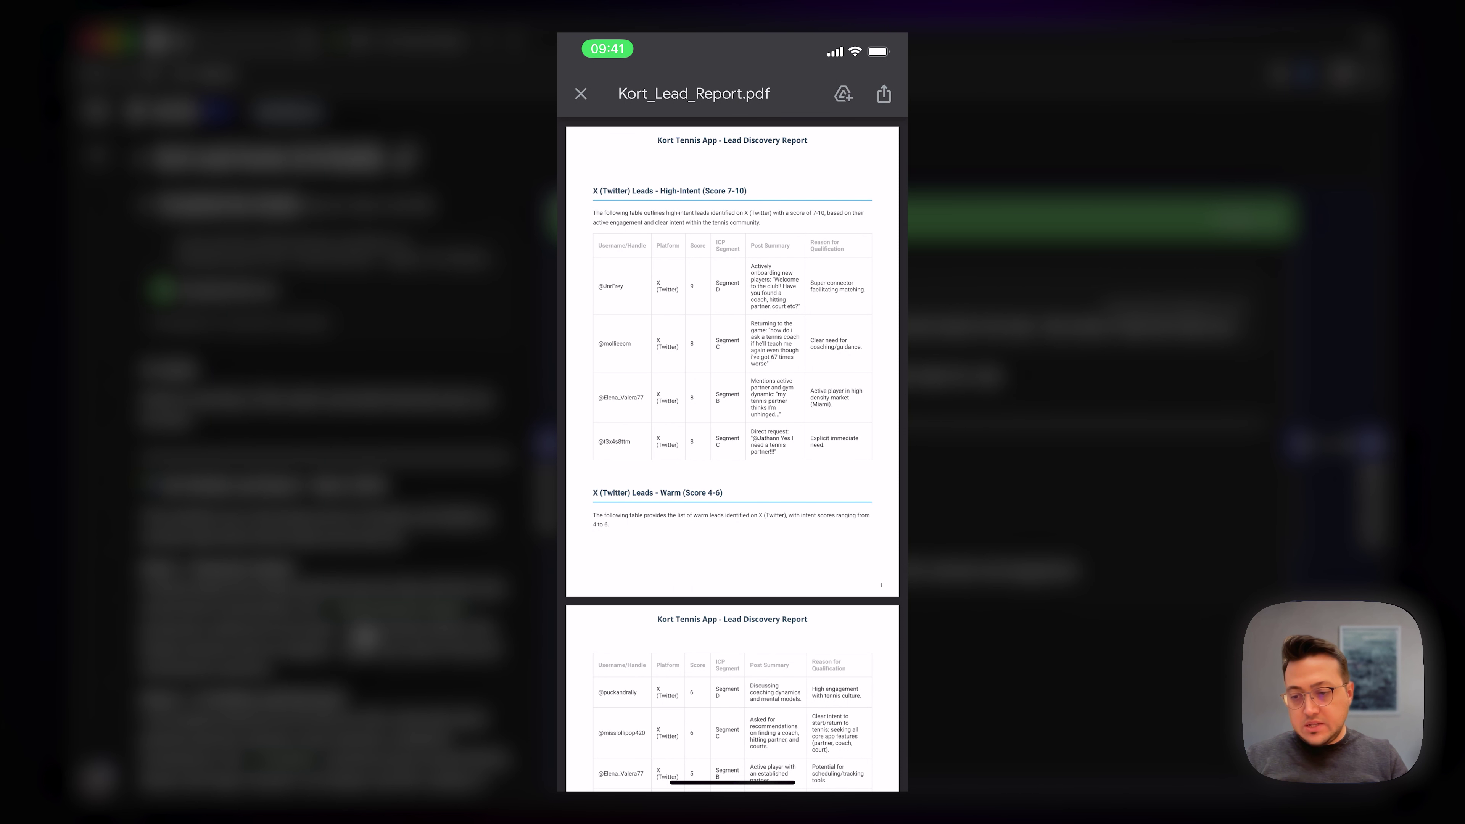
scroll(733, 404, "down", 4)
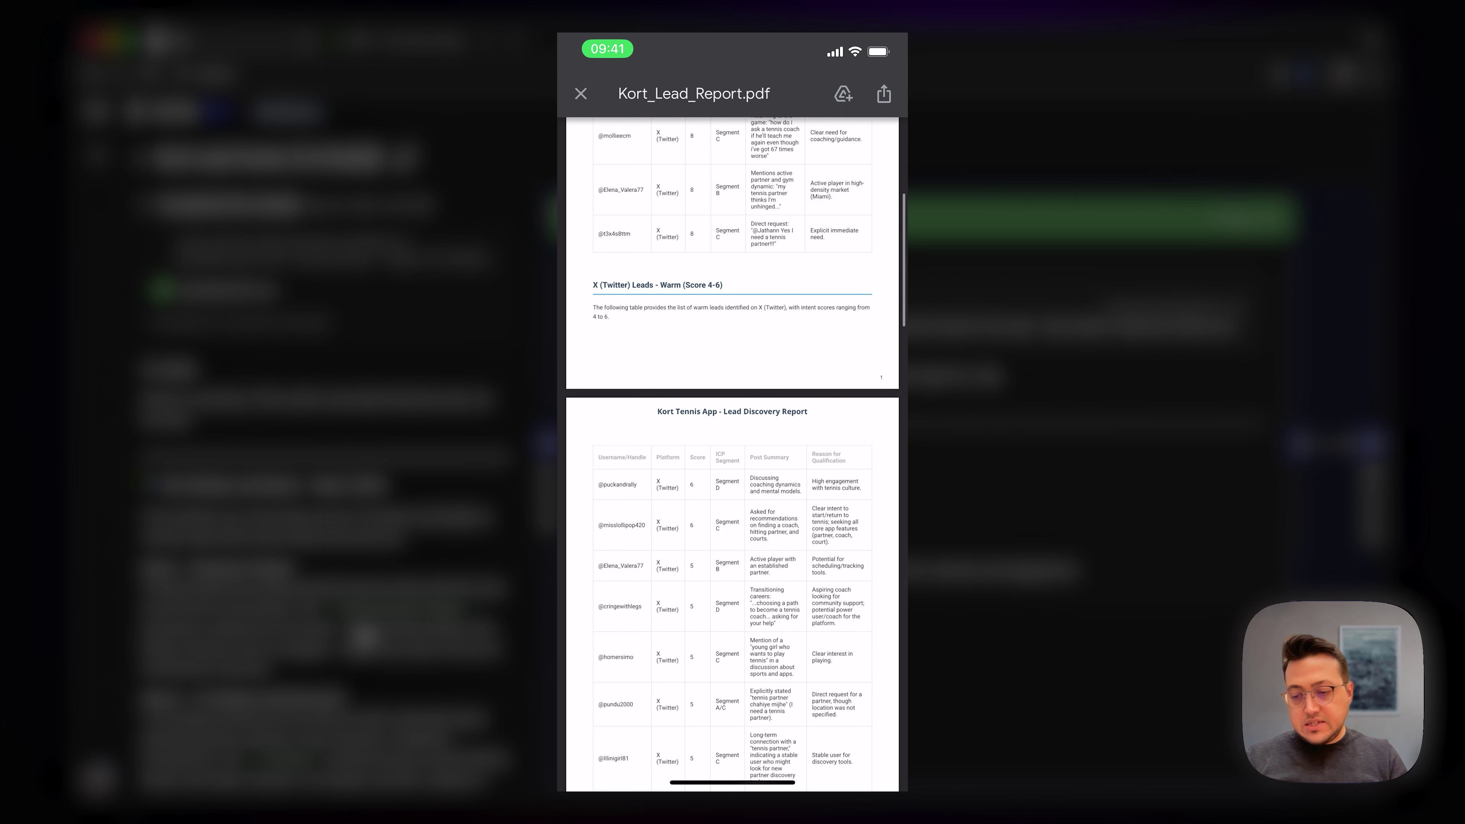
scroll(733, 404, "down", 12)
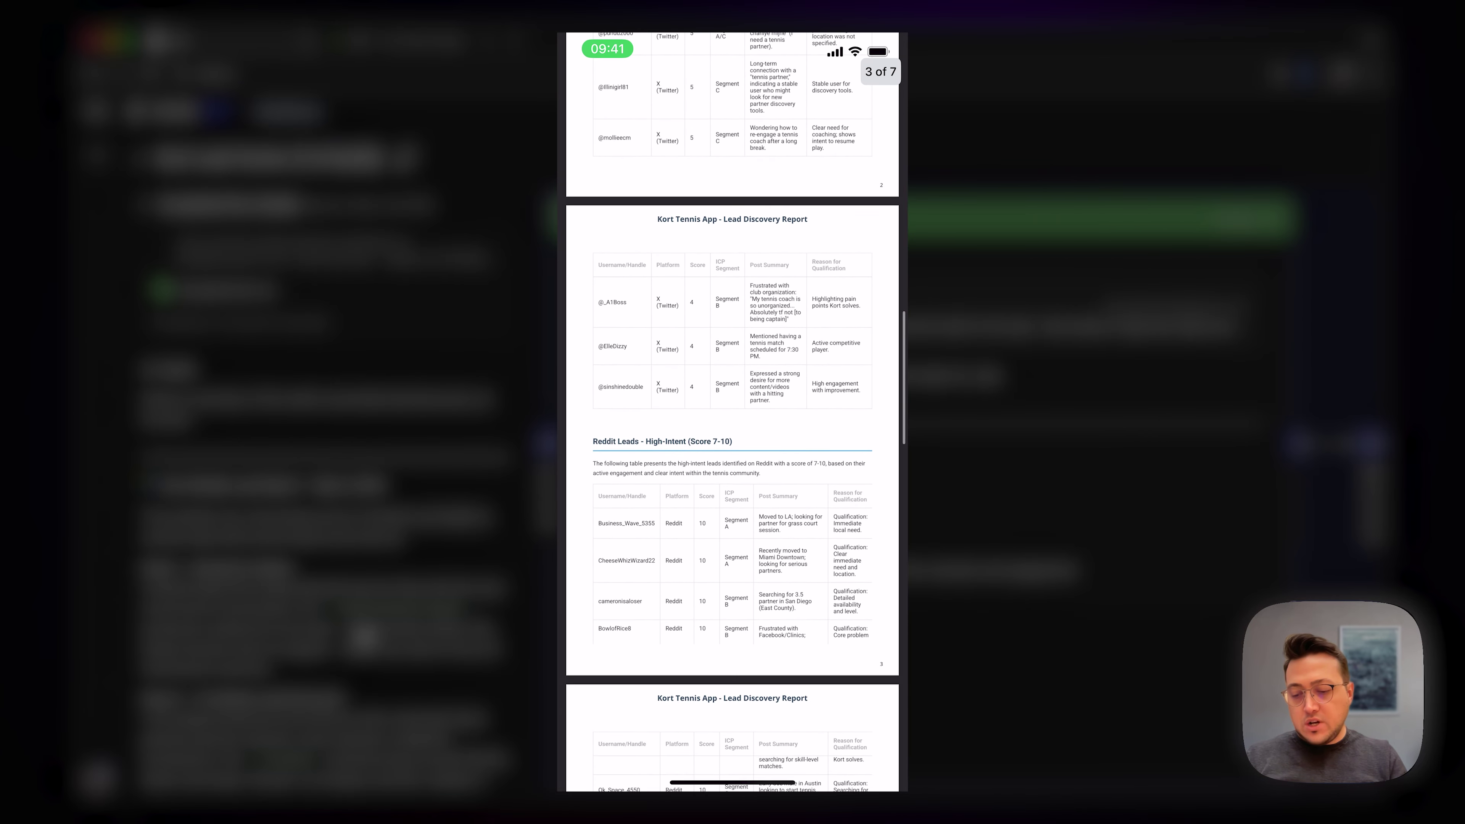
scroll(733, 404, "down", 7)
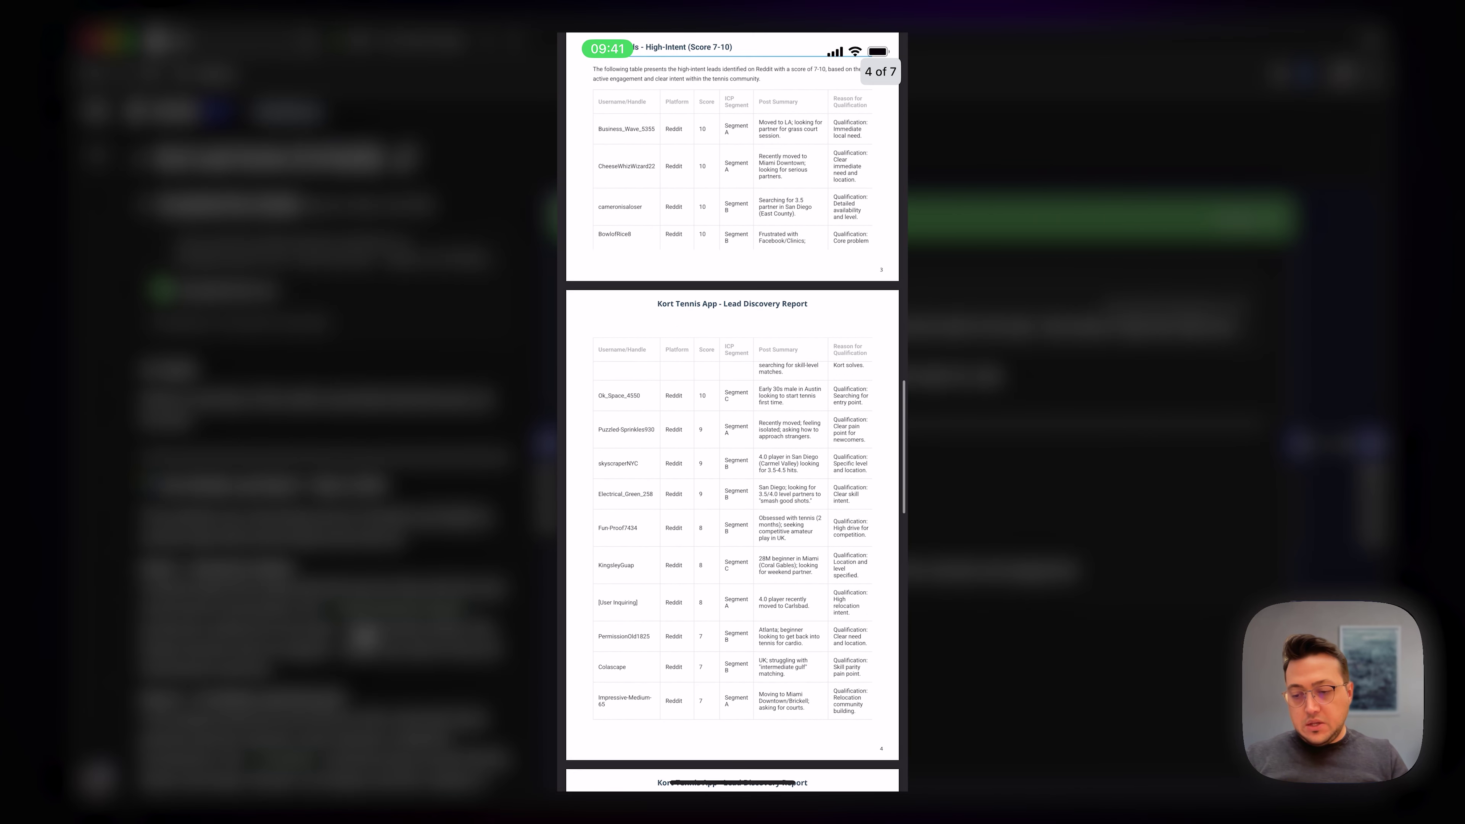
scroll(732, 404, "down", 11)
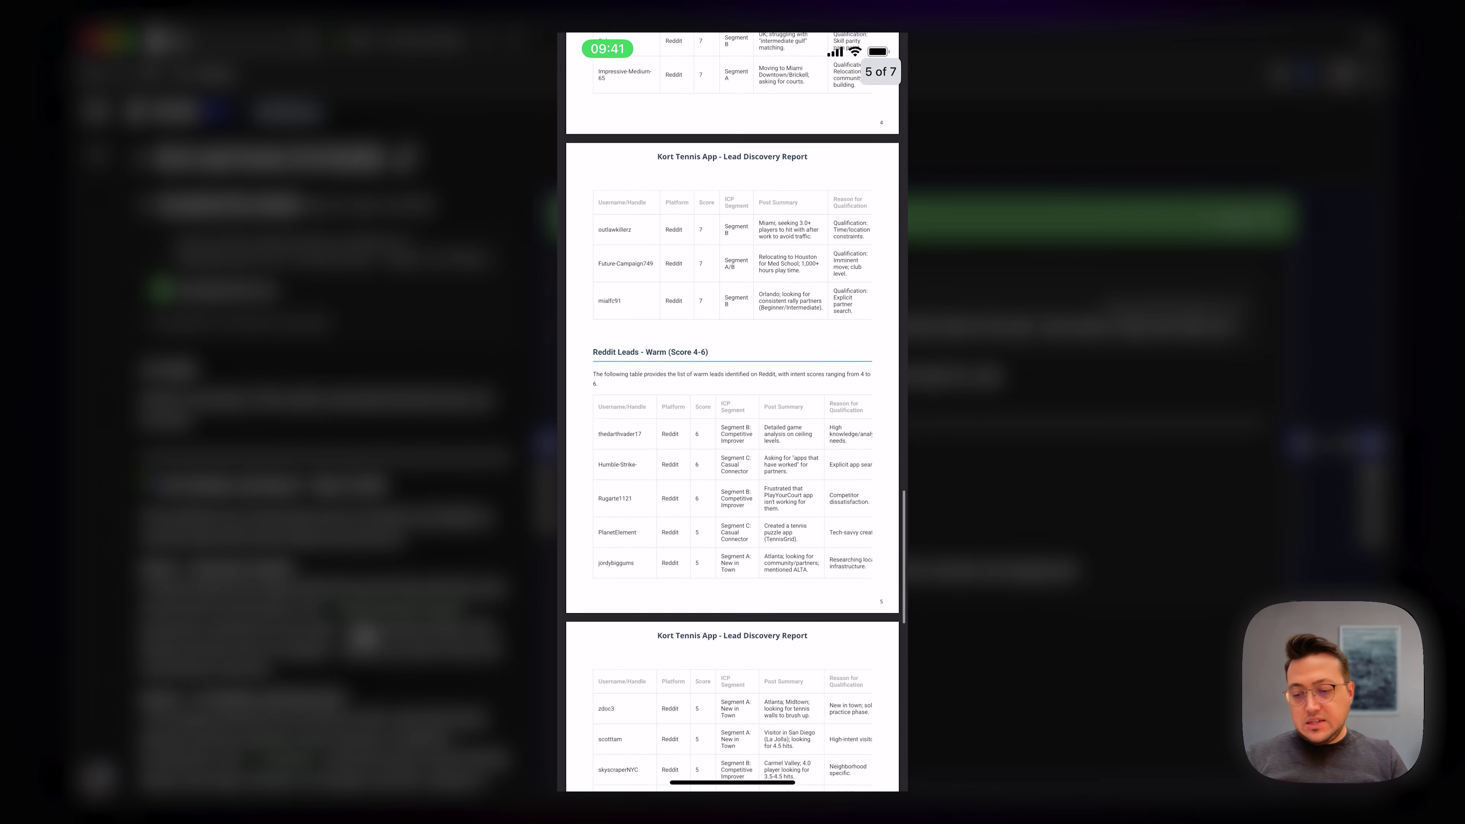
scroll(733, 404, "down", 7)
scroll(733, 404, "up", 12)
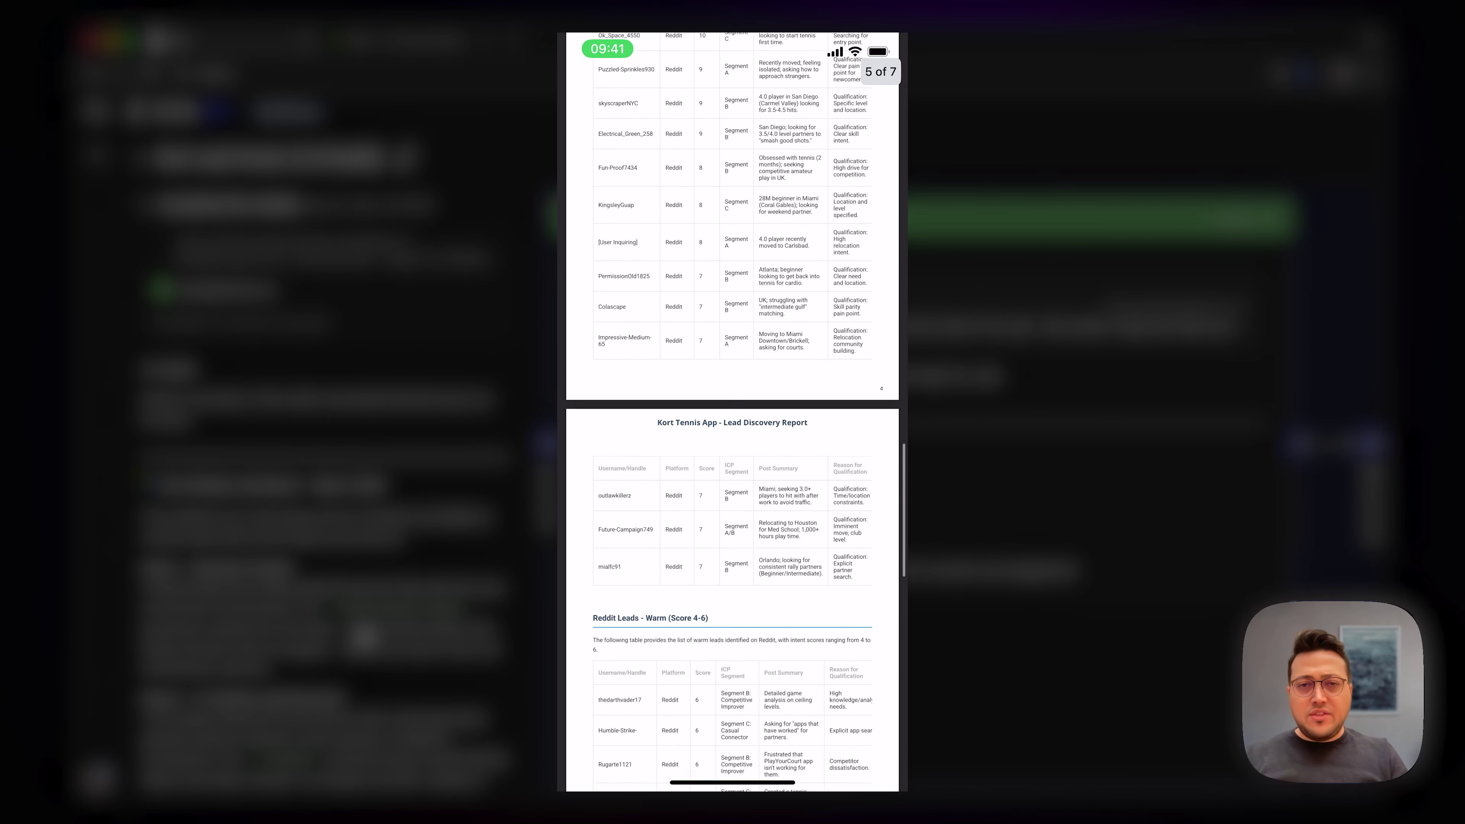
scroll(733, 404, "up", 20)
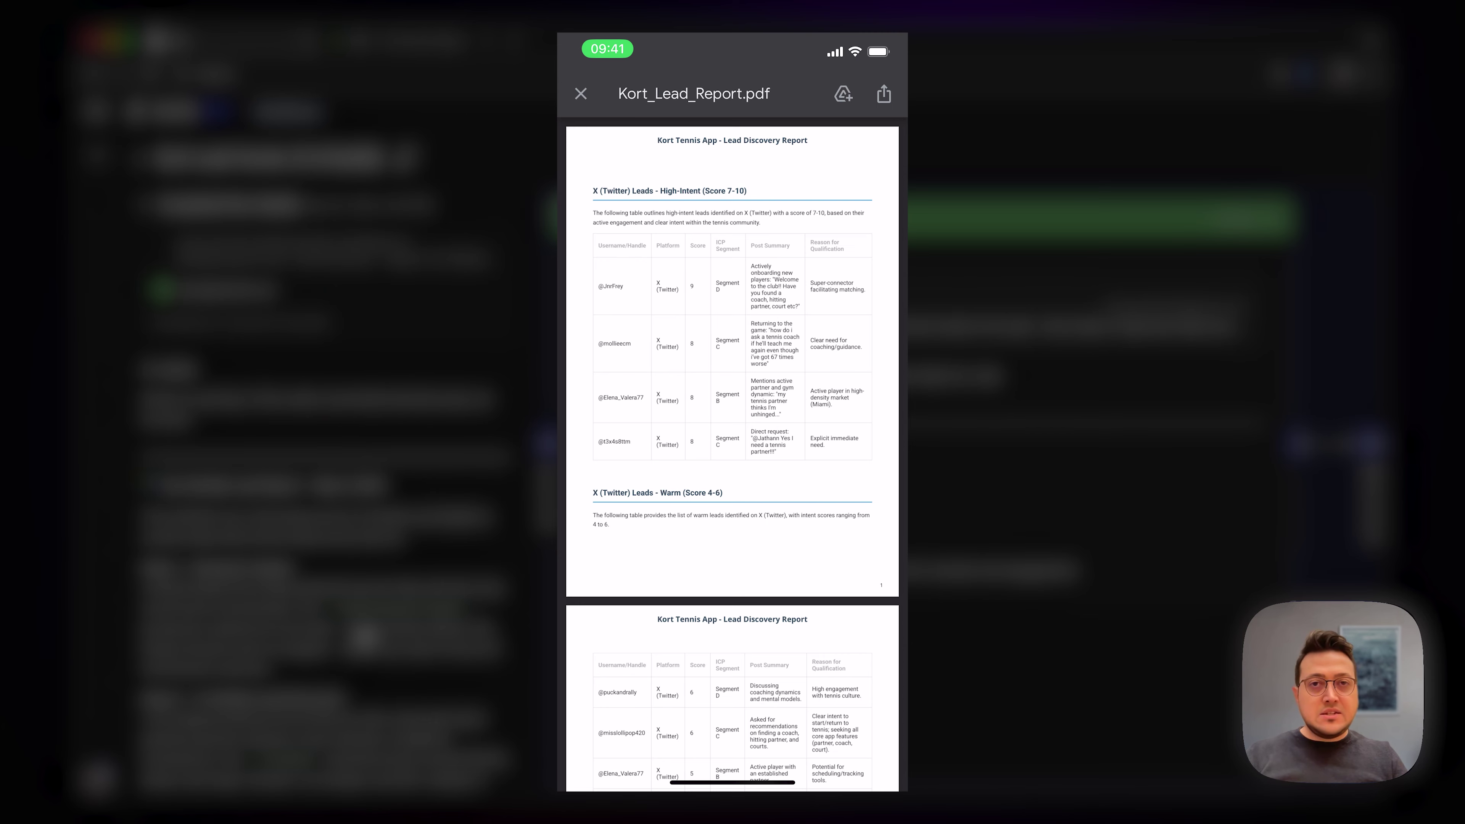
scroll(733, 404, "down", 5)
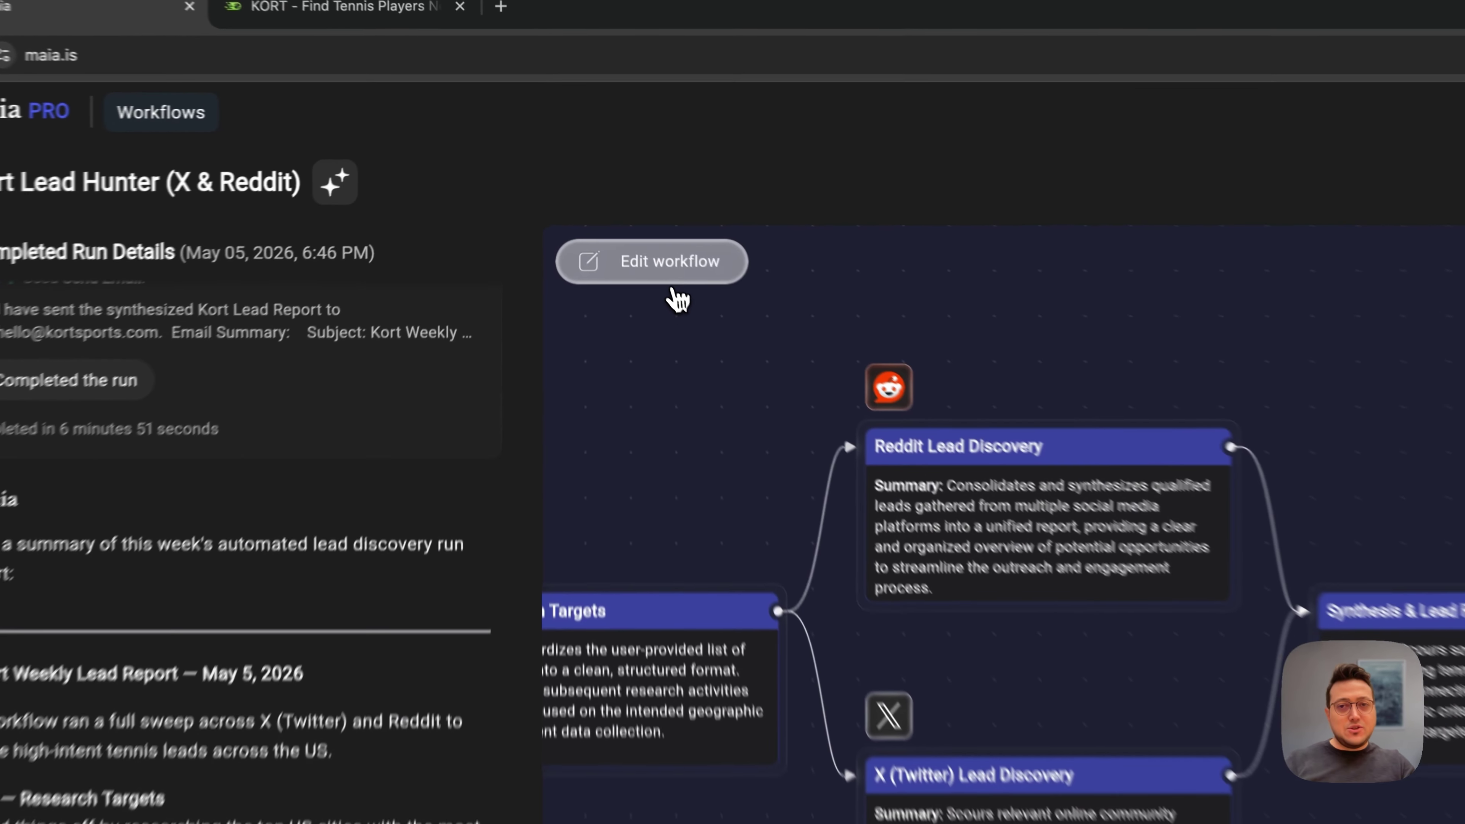
left_click(622, 212)
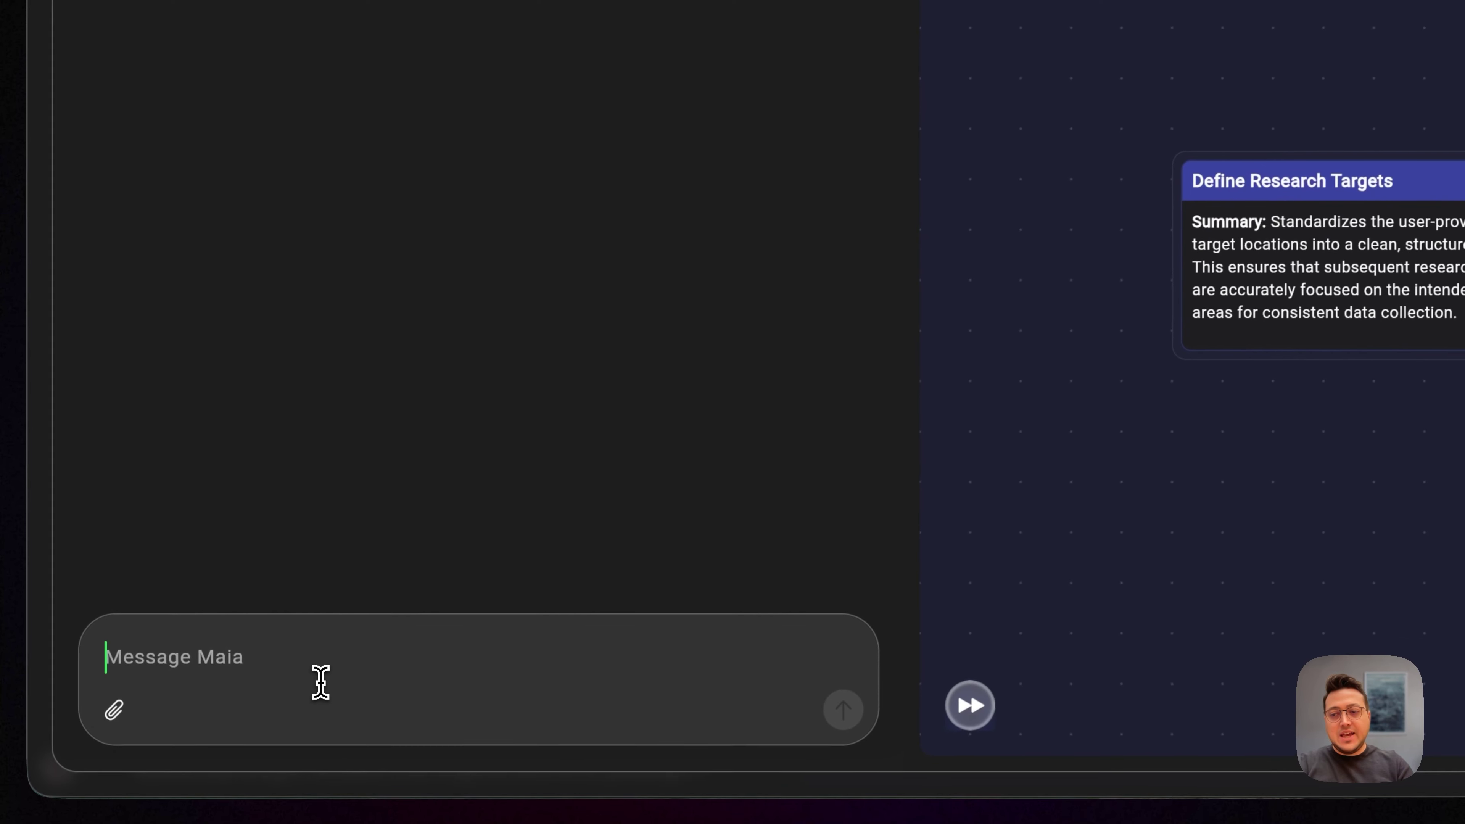
Step: Tell Maia post links matter for contacting and replying to leads and must be in the final report
type("sharing the ")
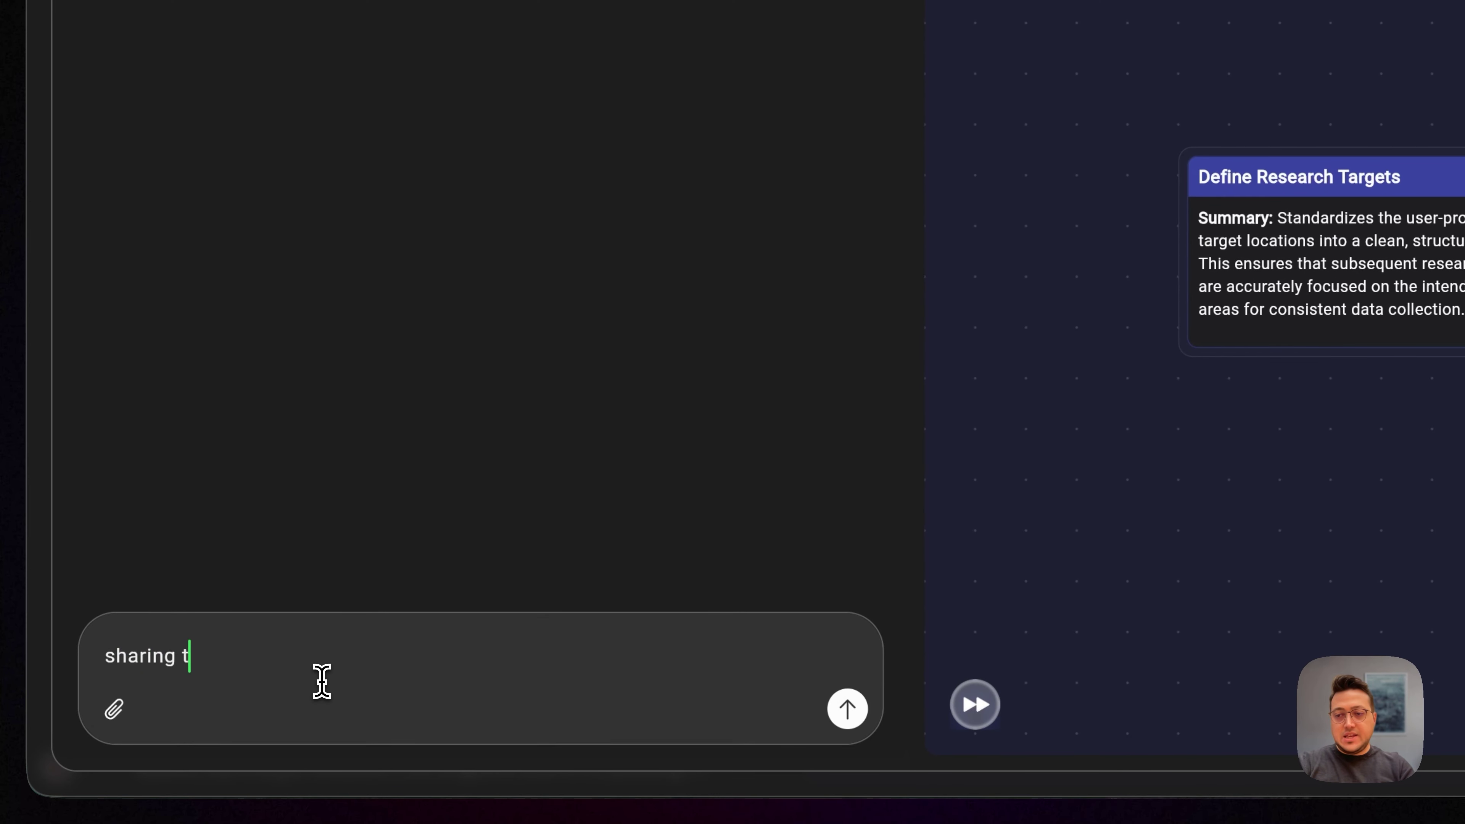
type("links to the ")
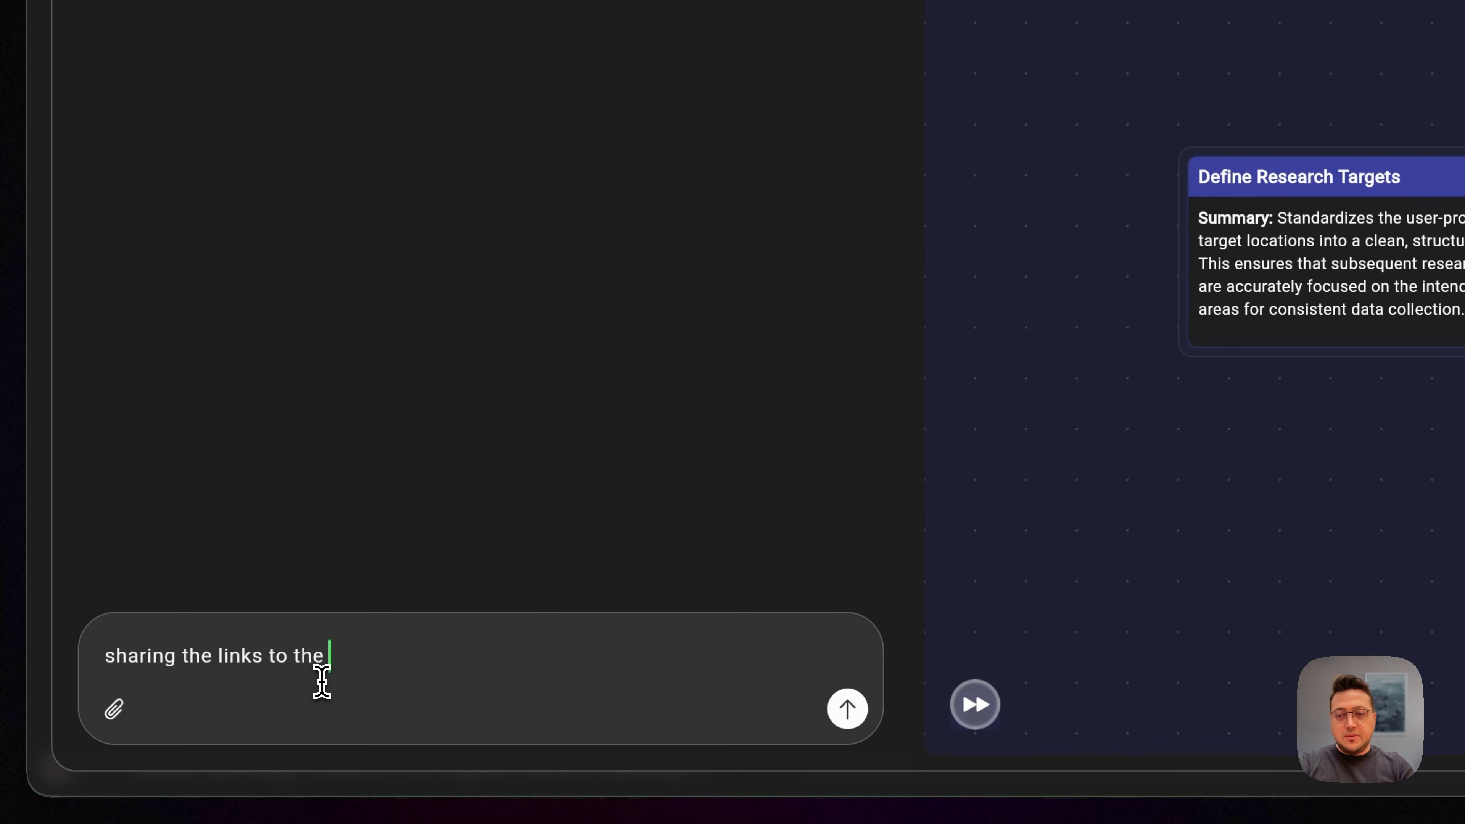
type("posts is really")
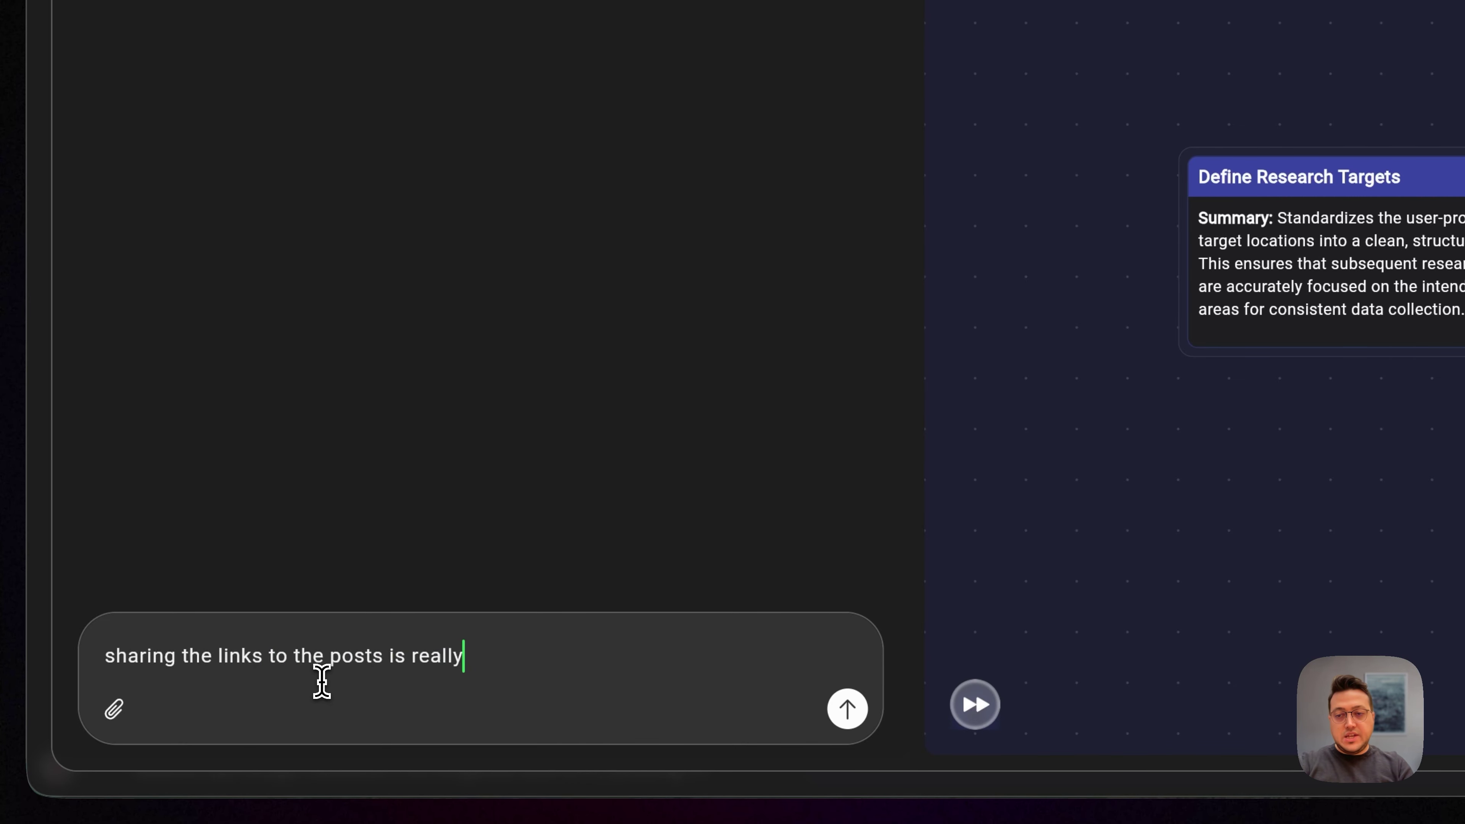
type(" important be")
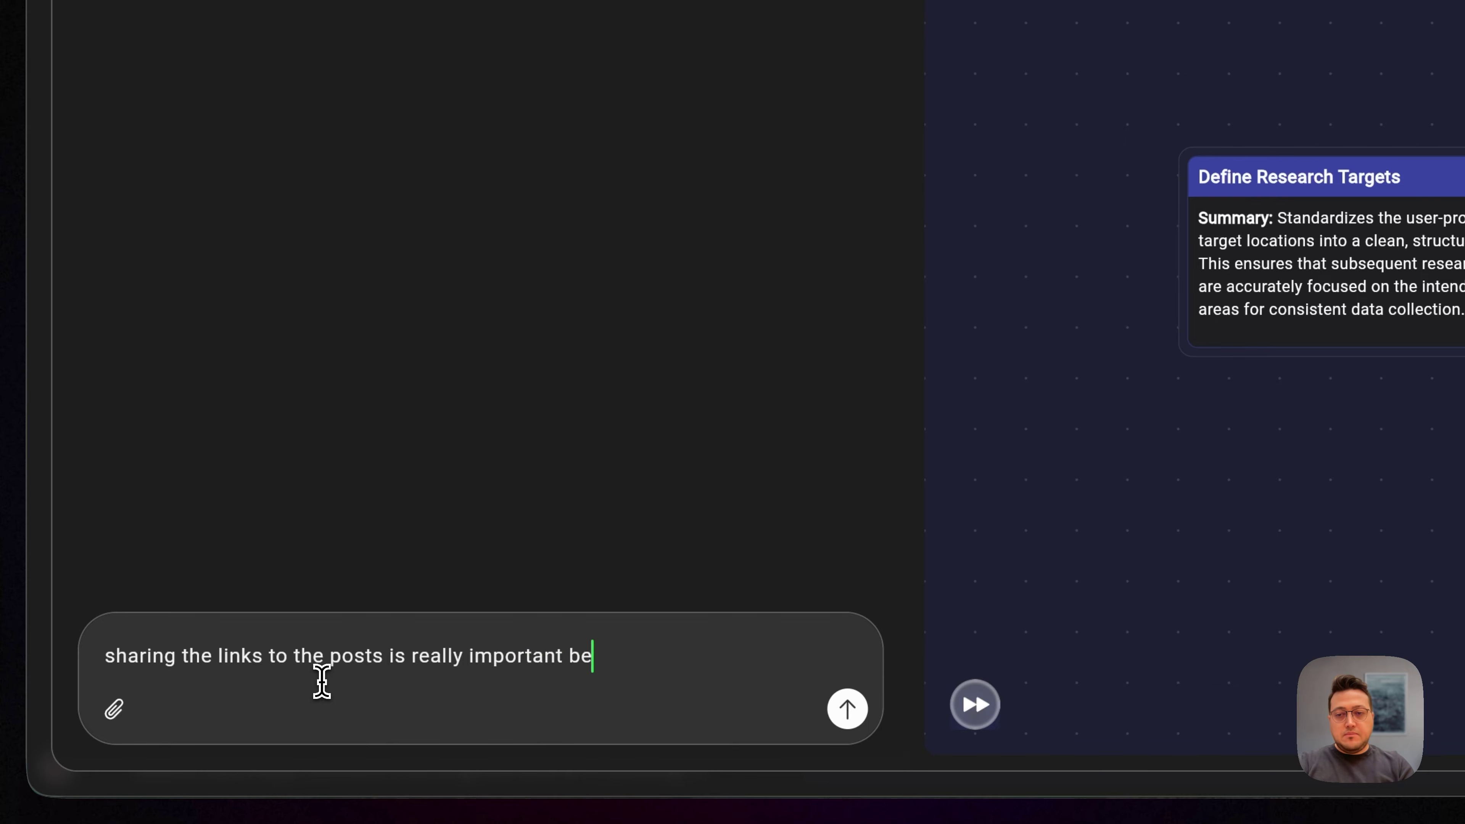
type("cause that'")
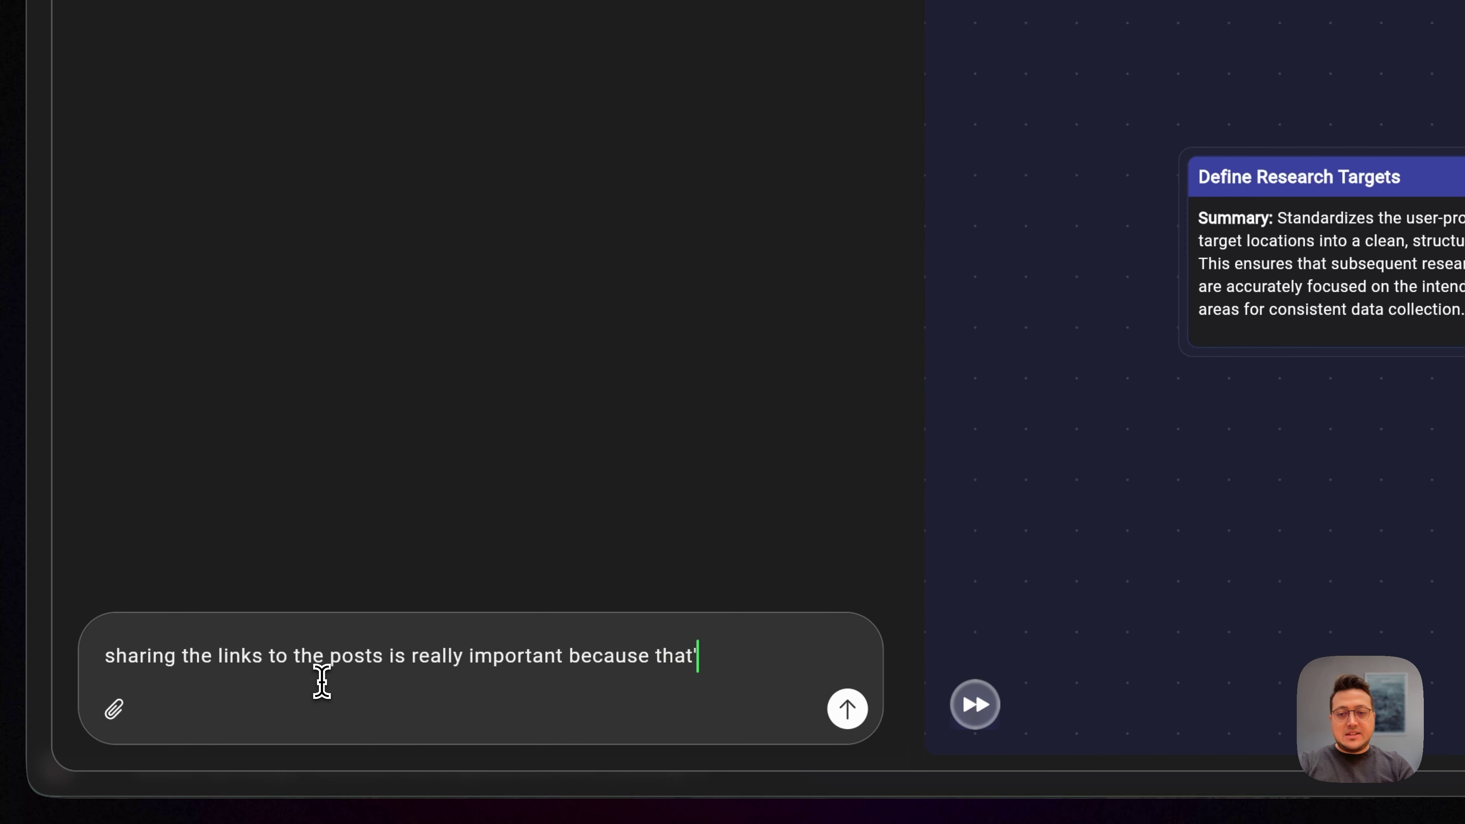
type("s how I will tke")
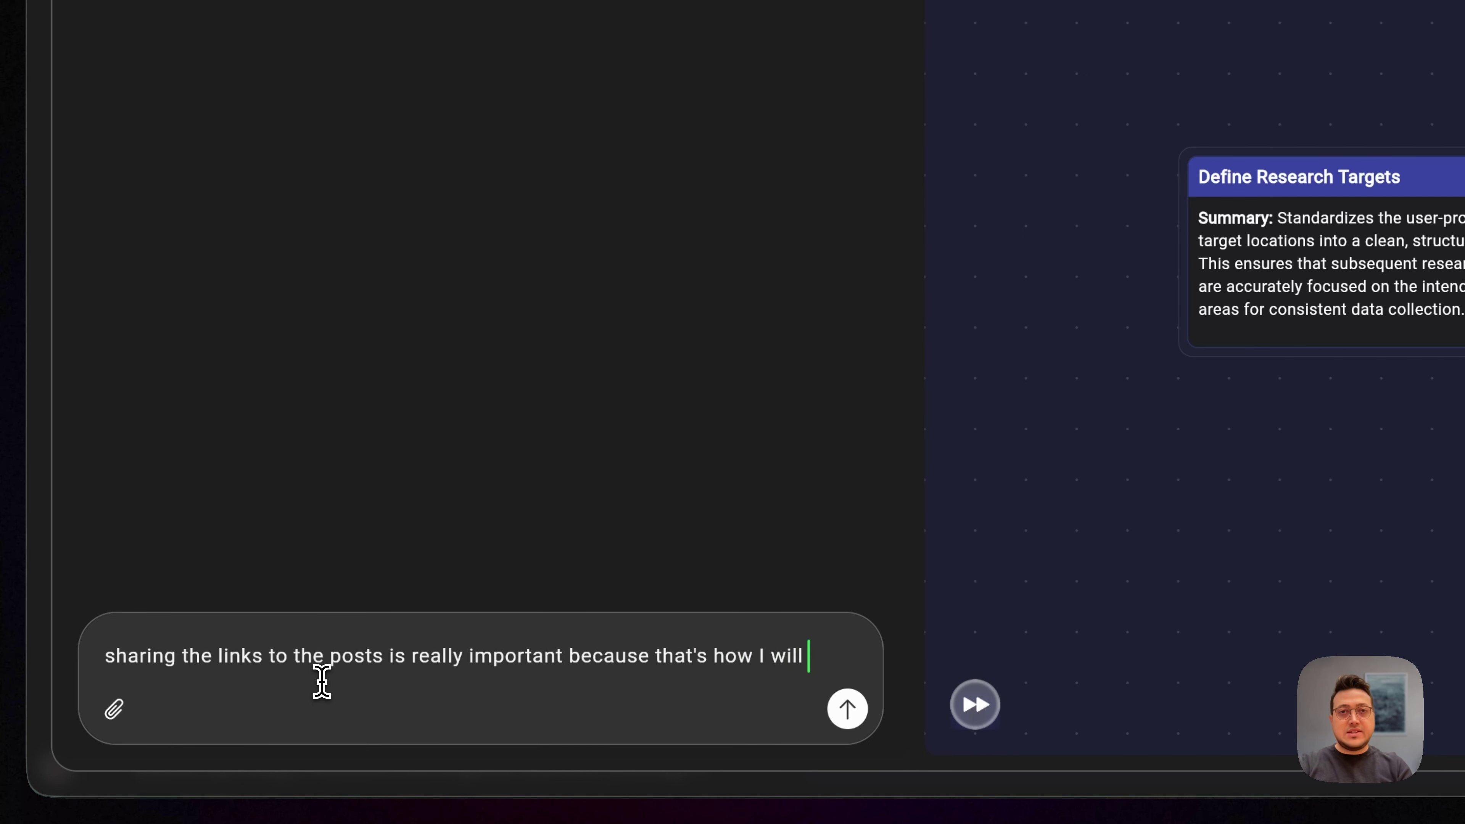
key("BackSpace")
key("BackSpace")
key("BackSpace")
type("ake actio")
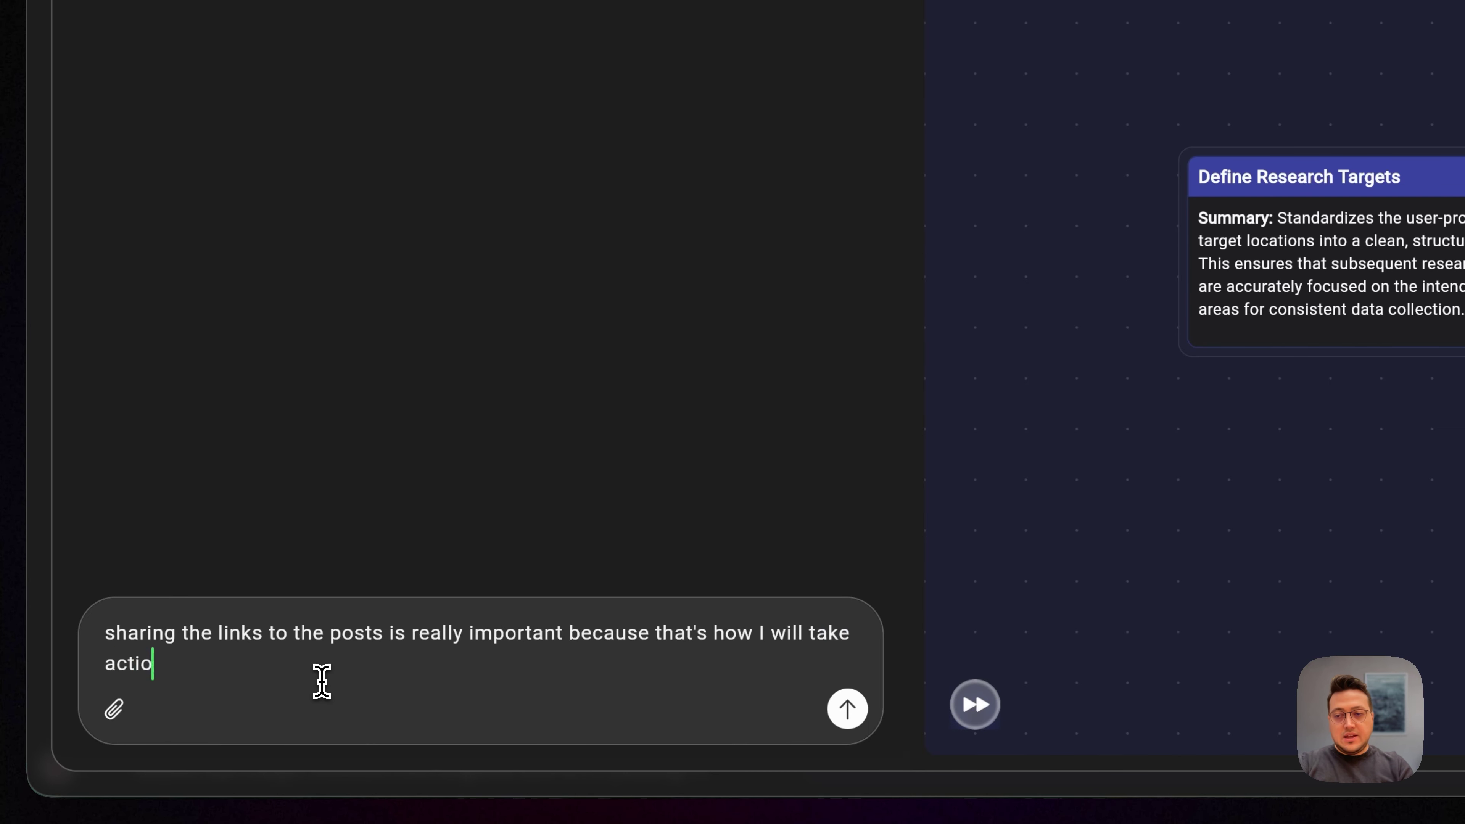
type("n, get in")
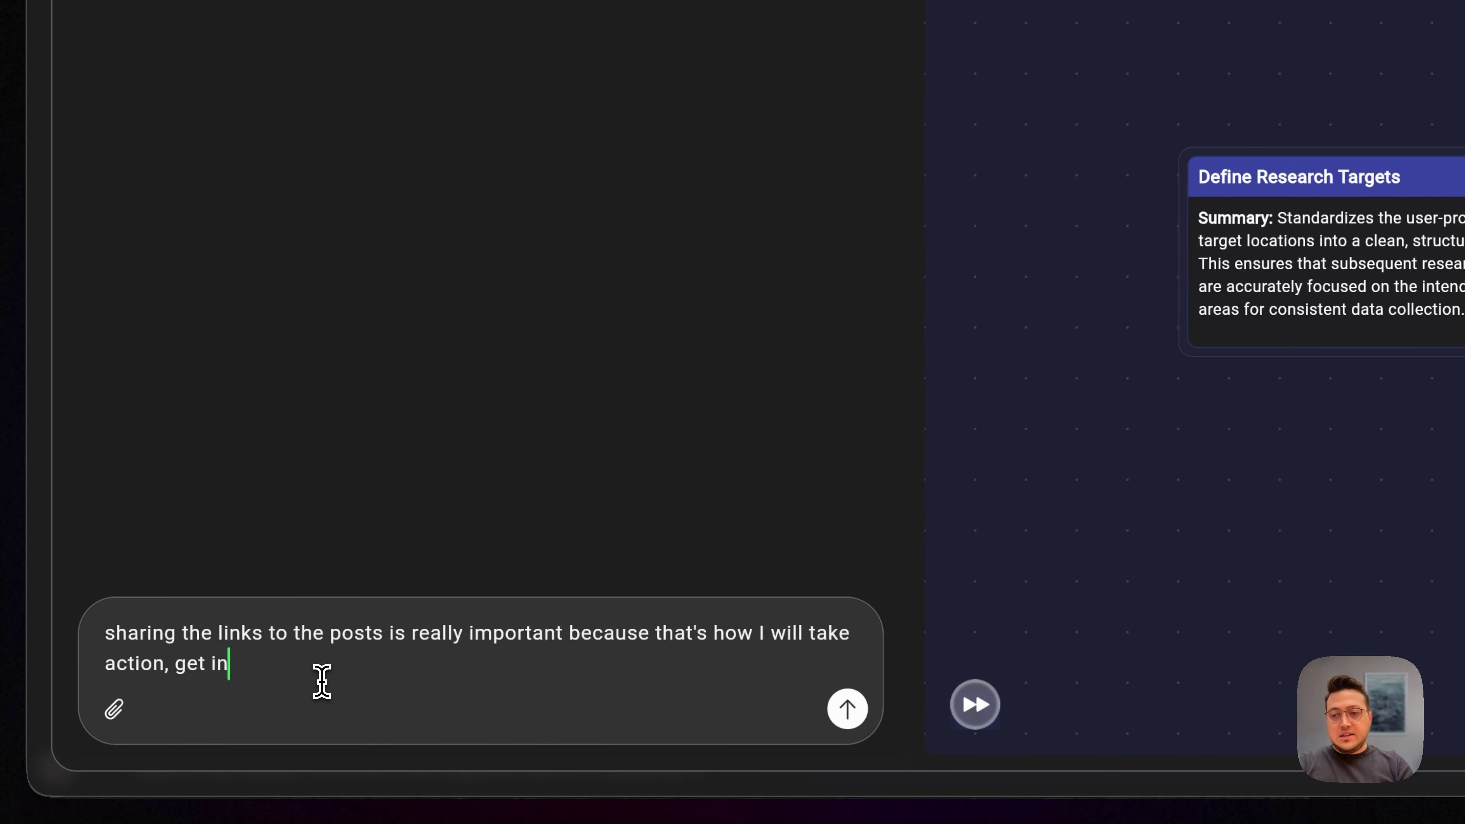
type(" contact")
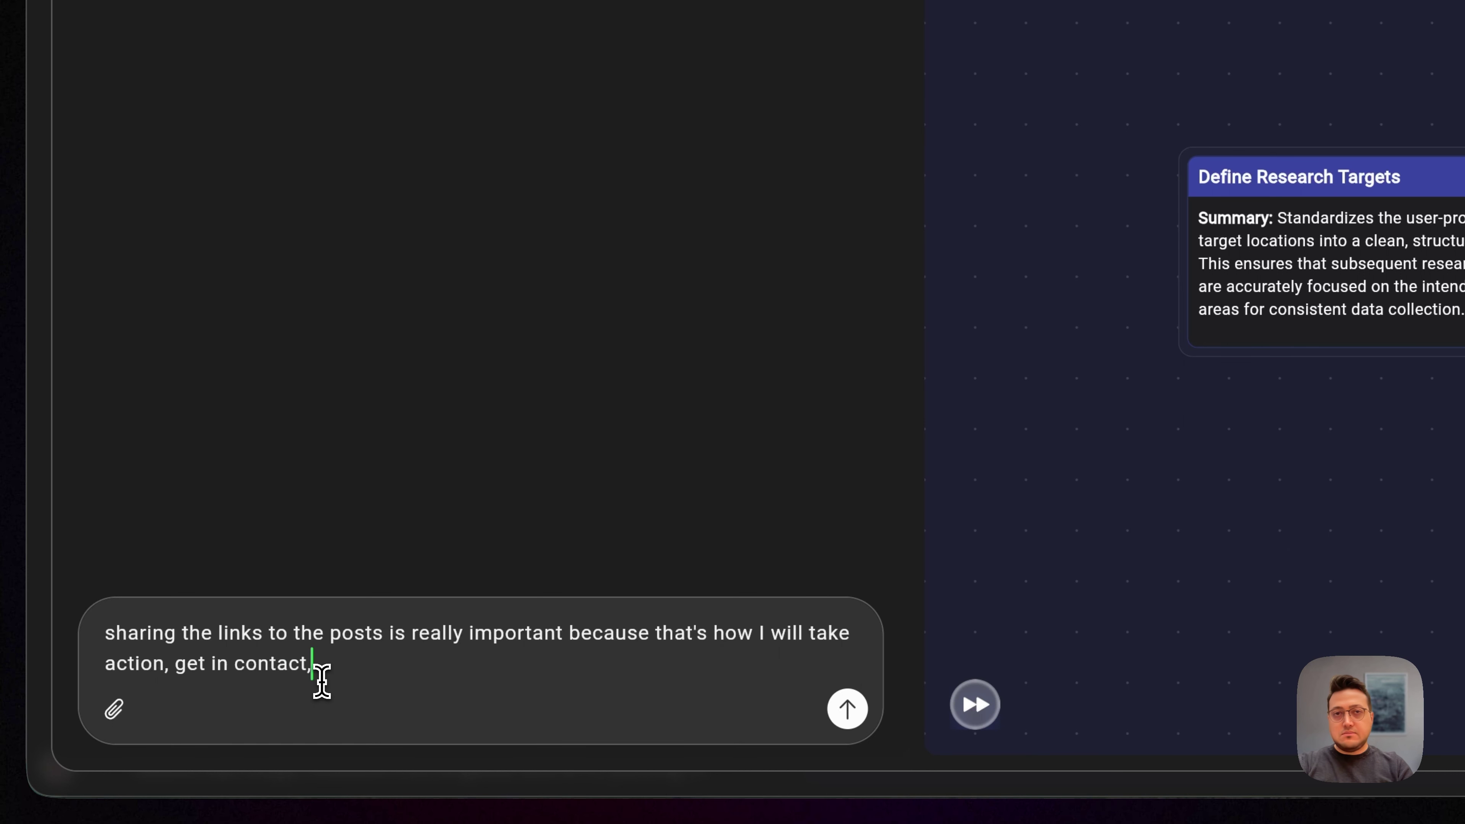
type(", write a rep")
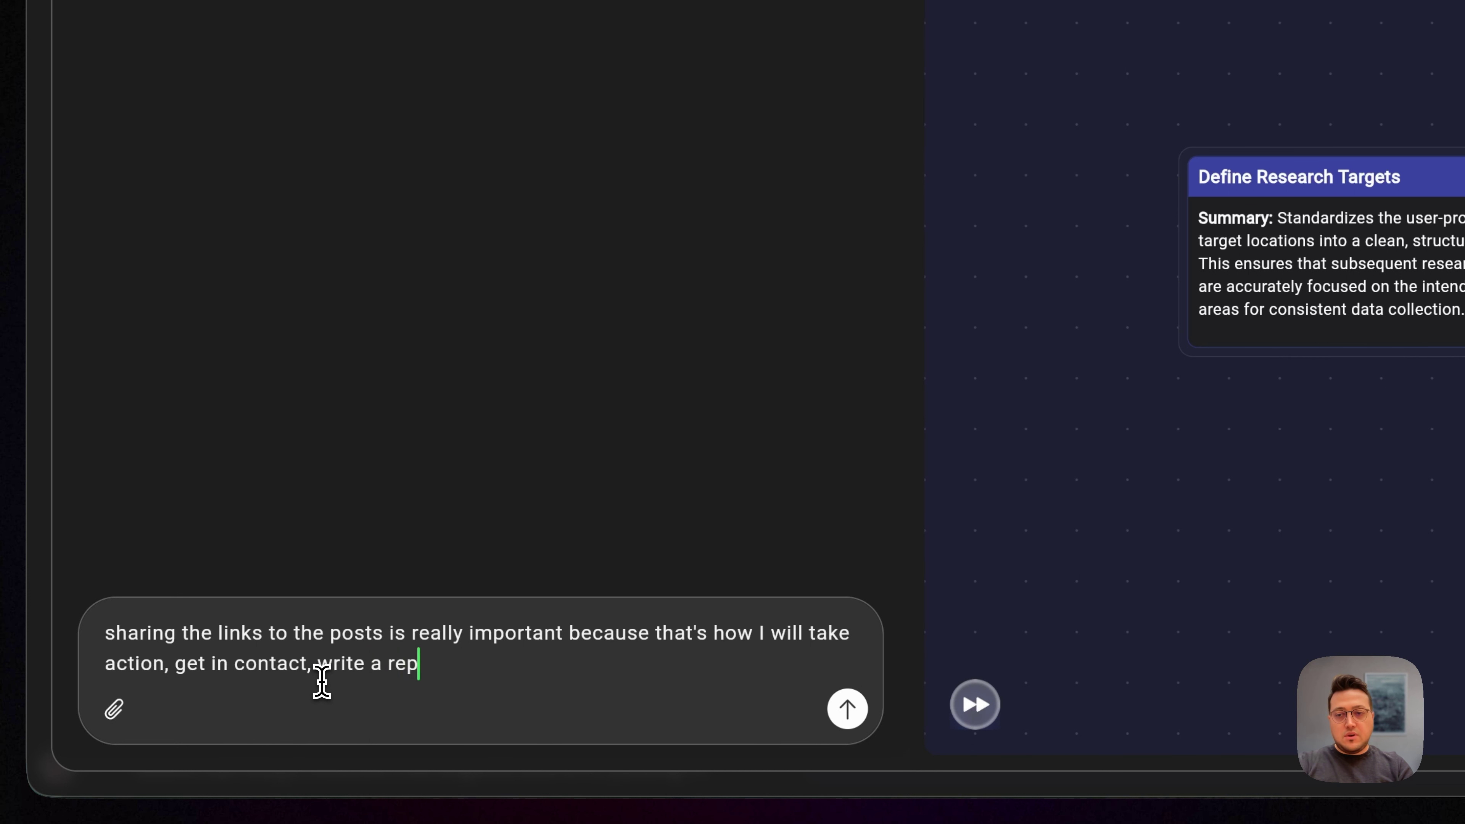
key("BackSpace")
type("sponse etc.")
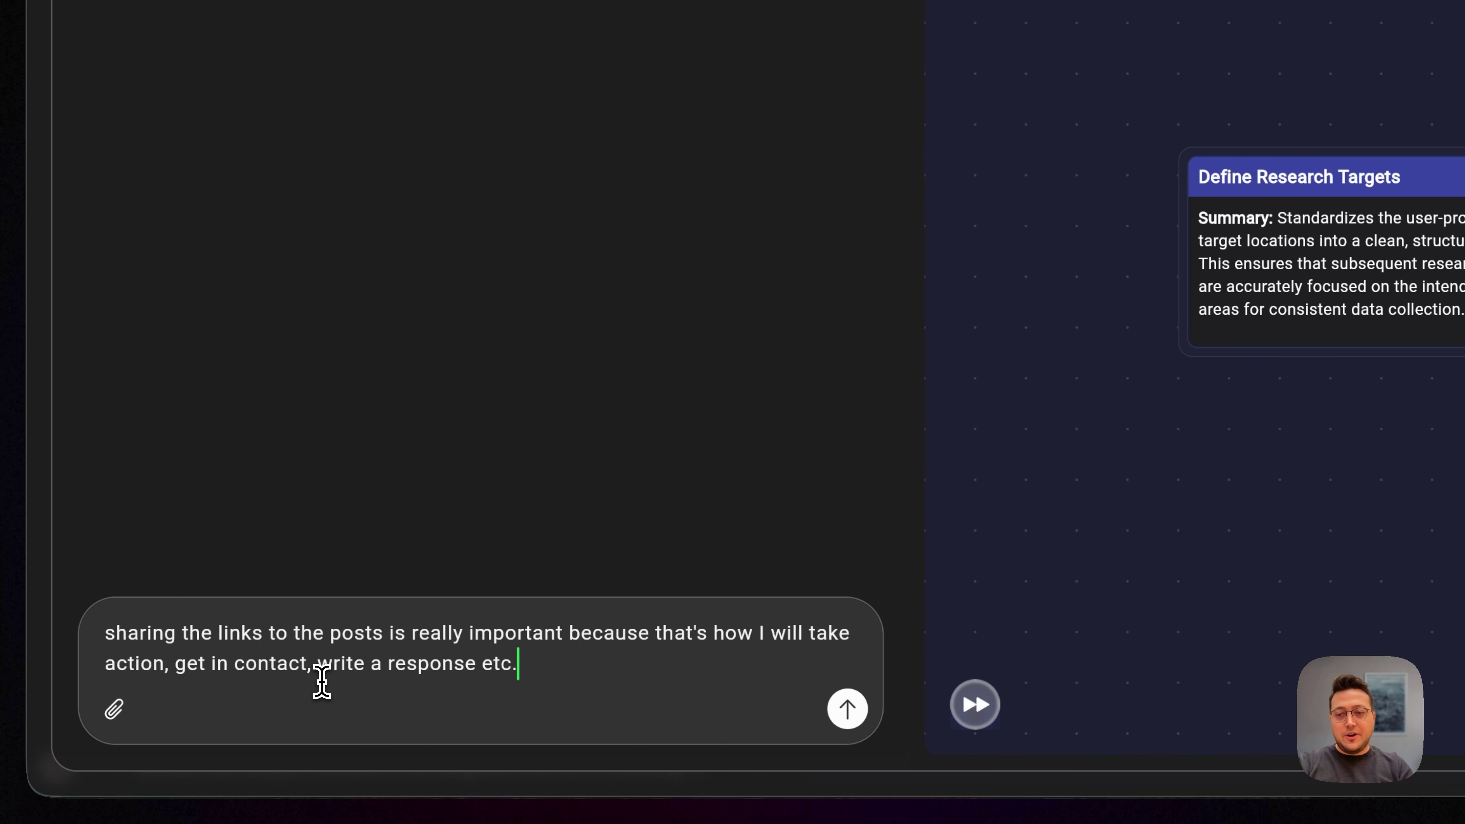
type(", so make su")
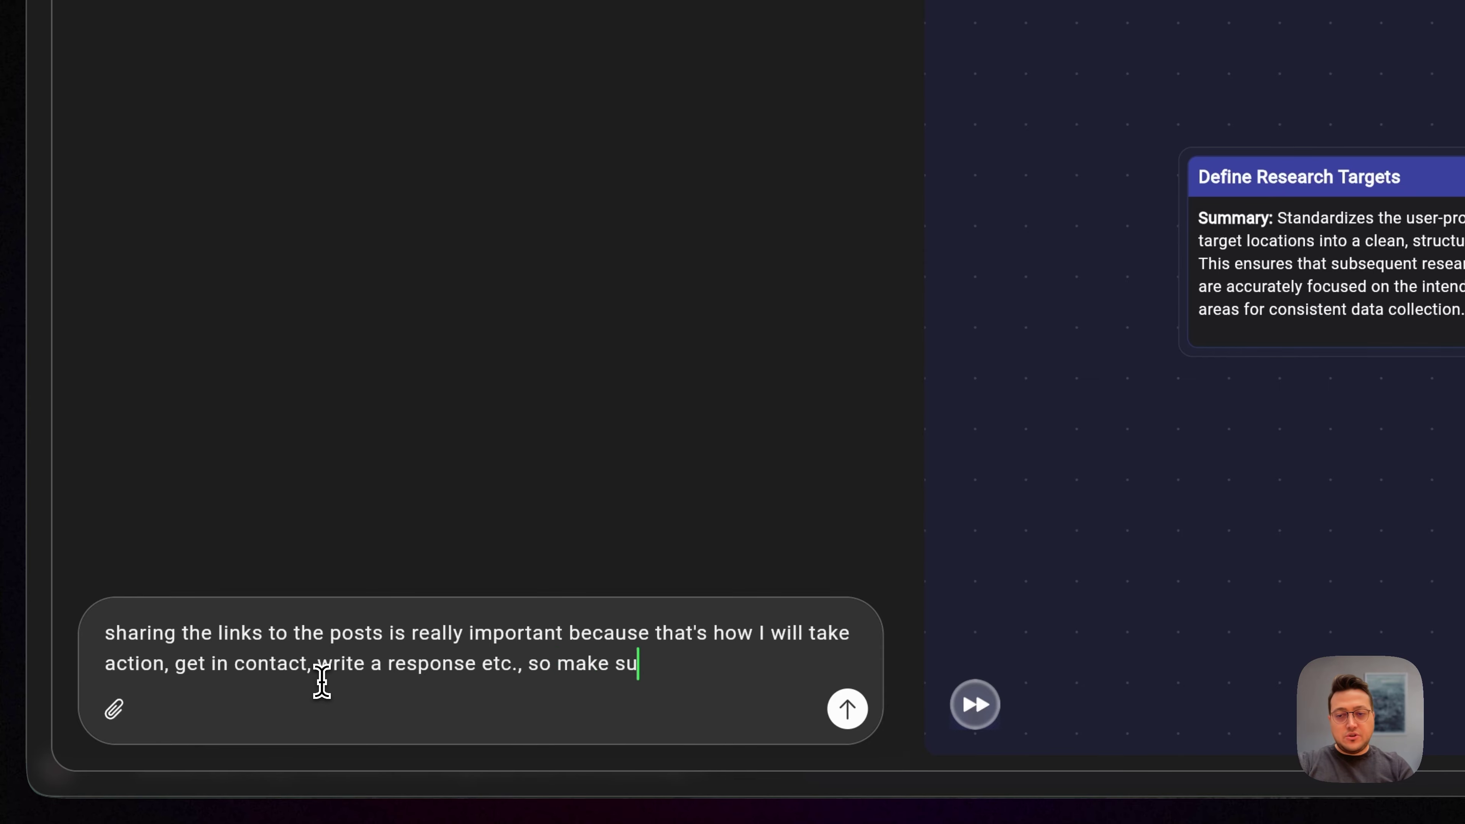
type("re they ")
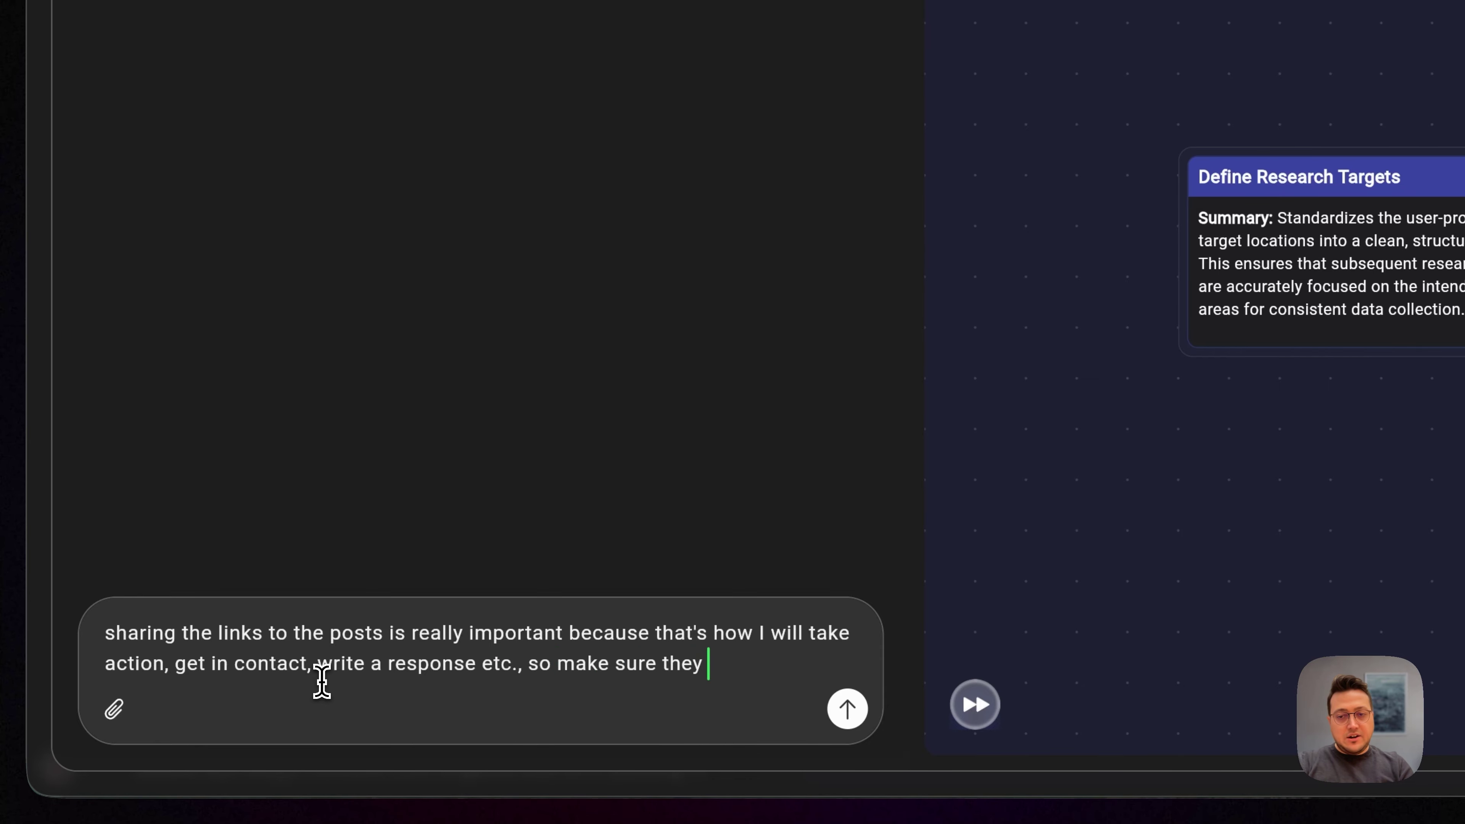
type("are included in the f")
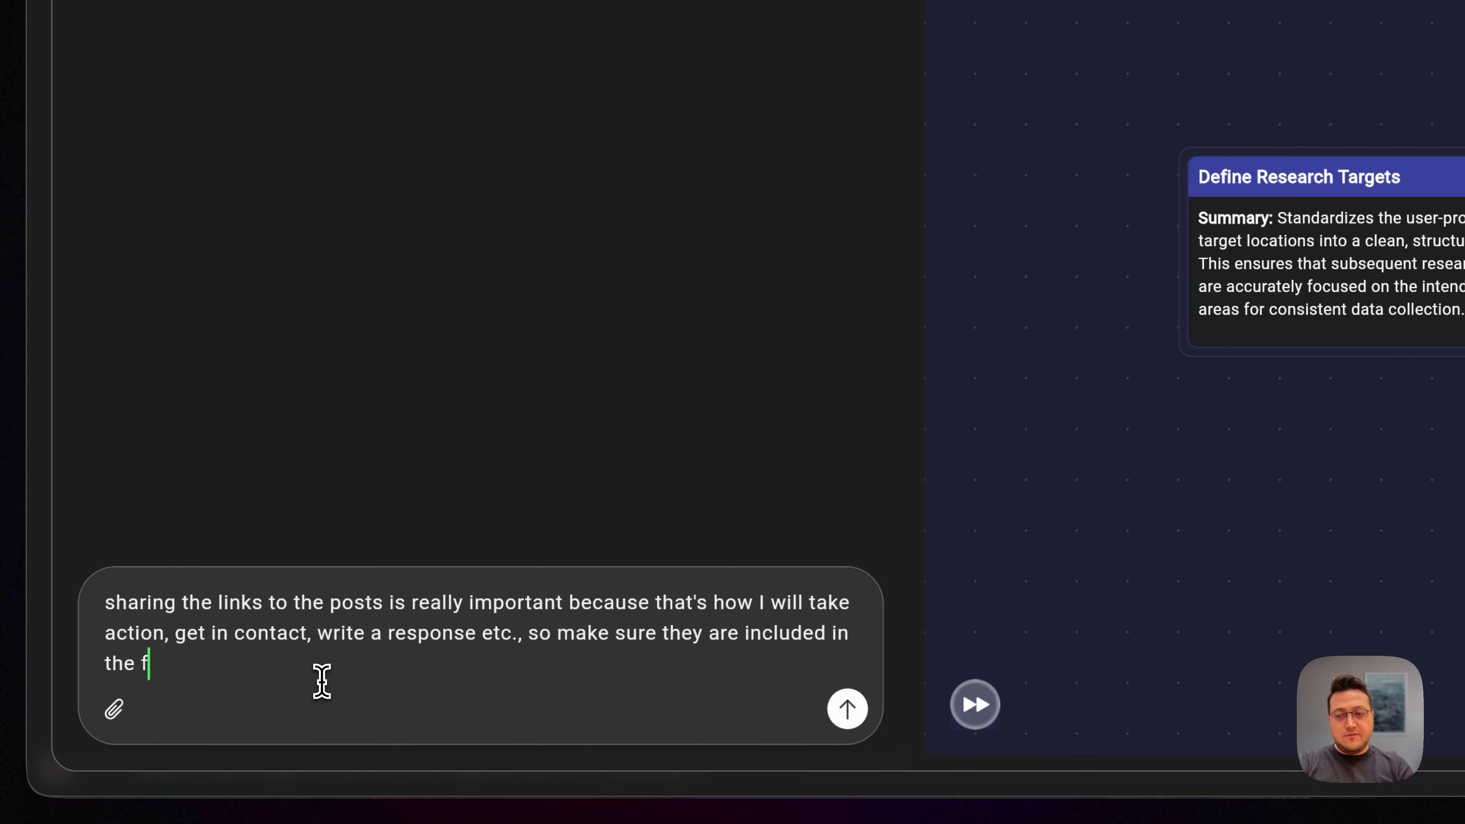
type("inal report for m")
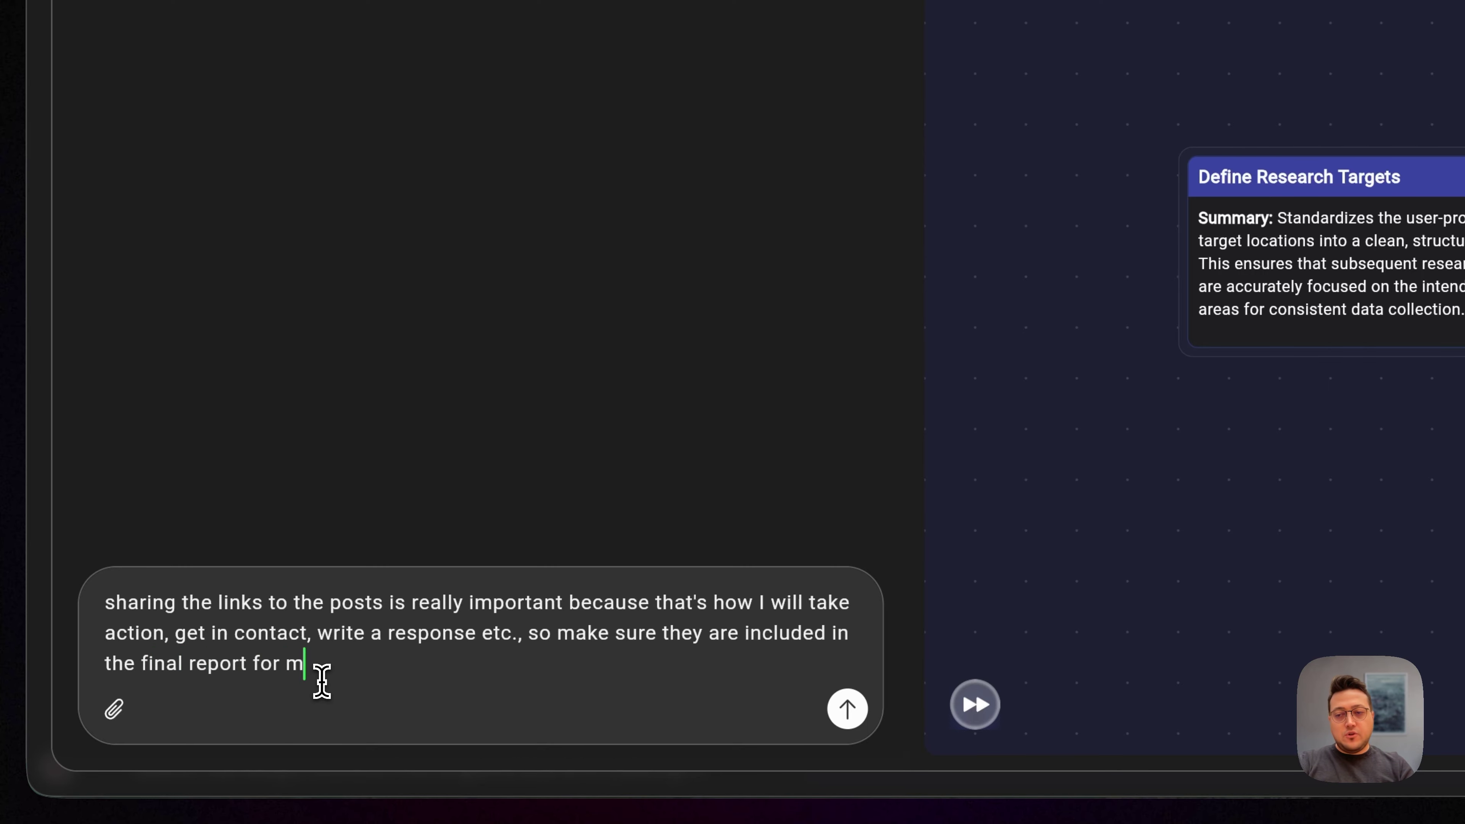
type("e to be ab")
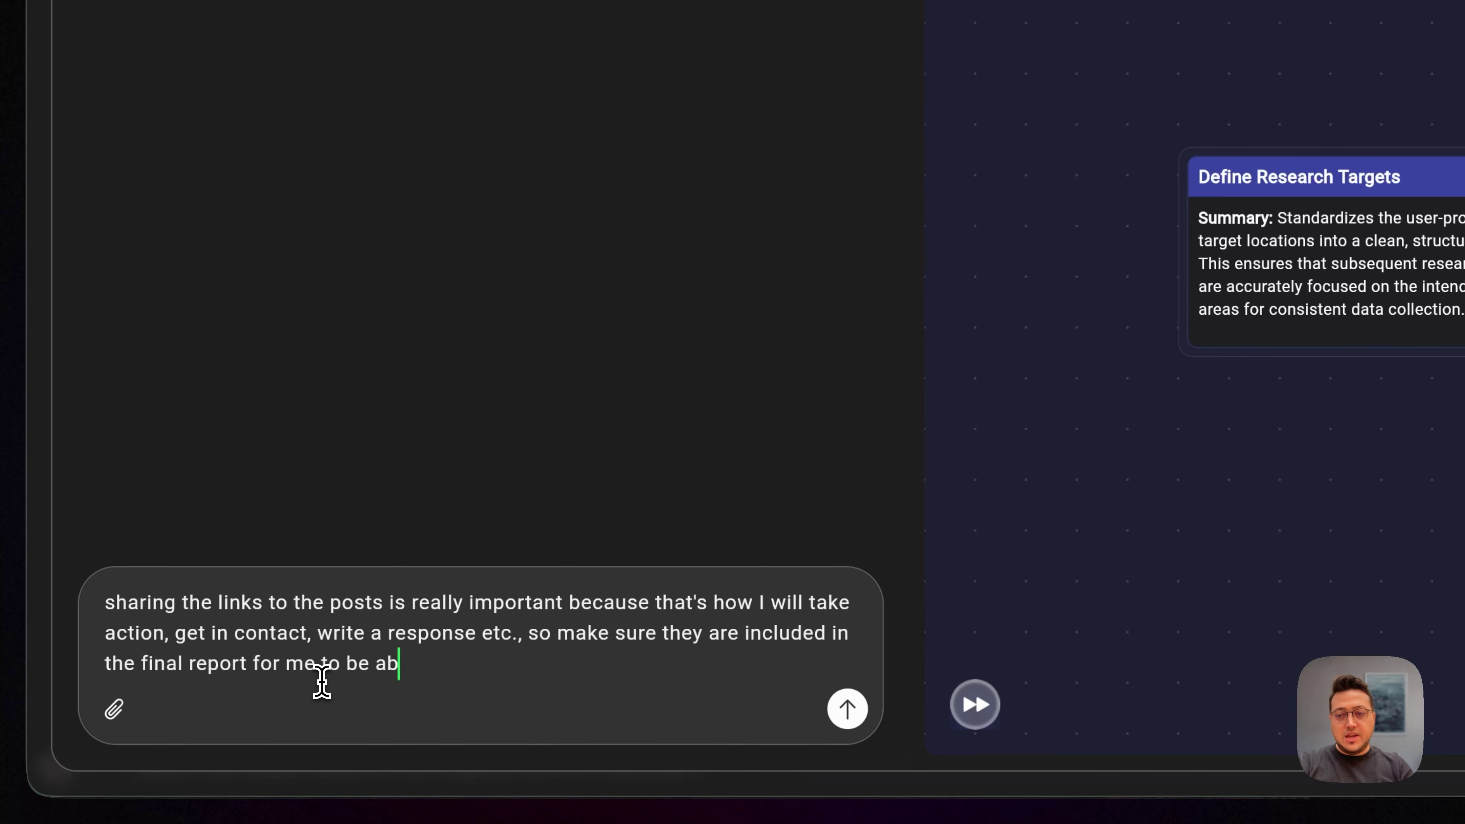
type("le to find them again.")
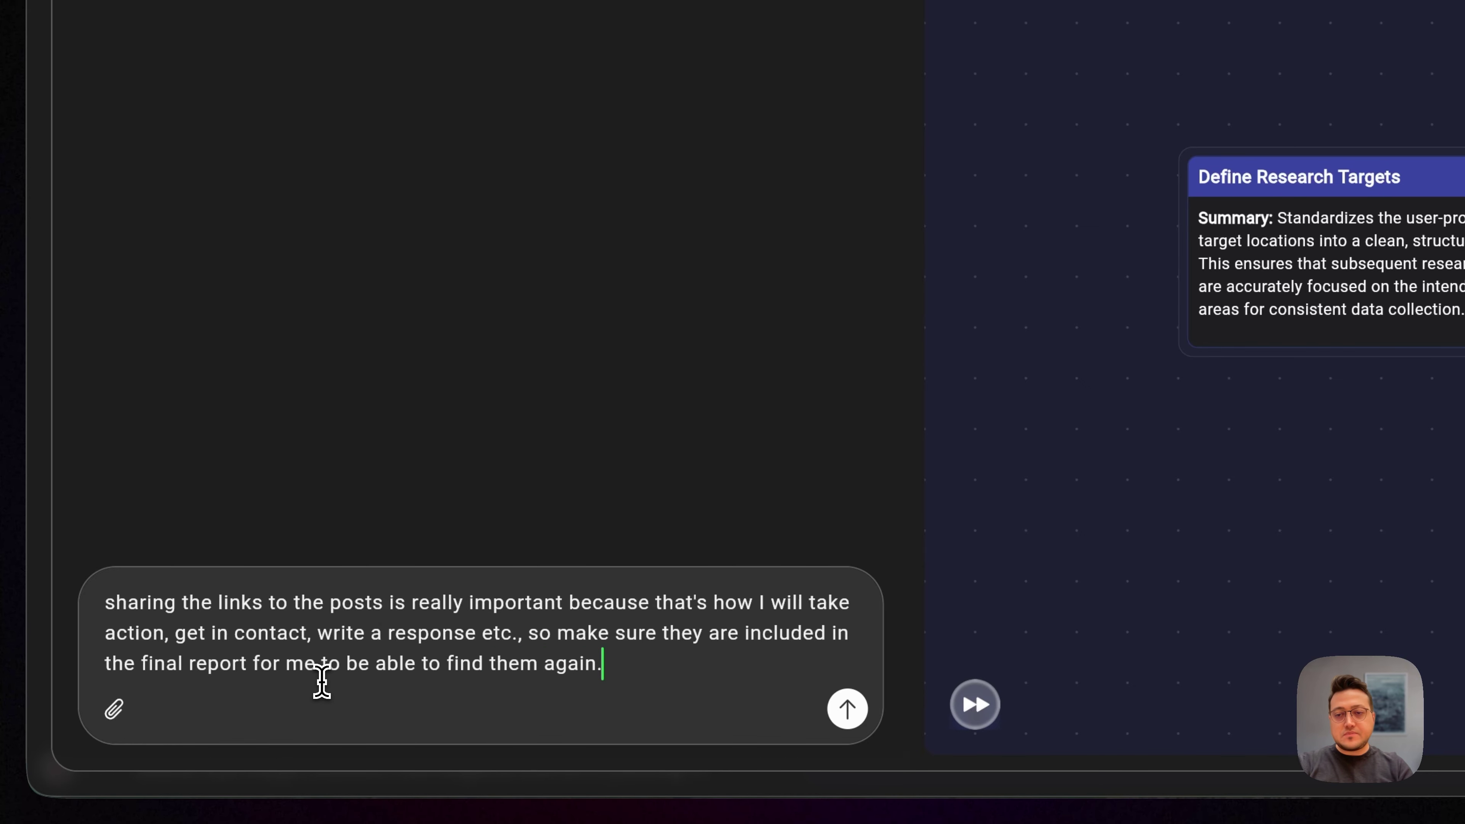
key("Return")
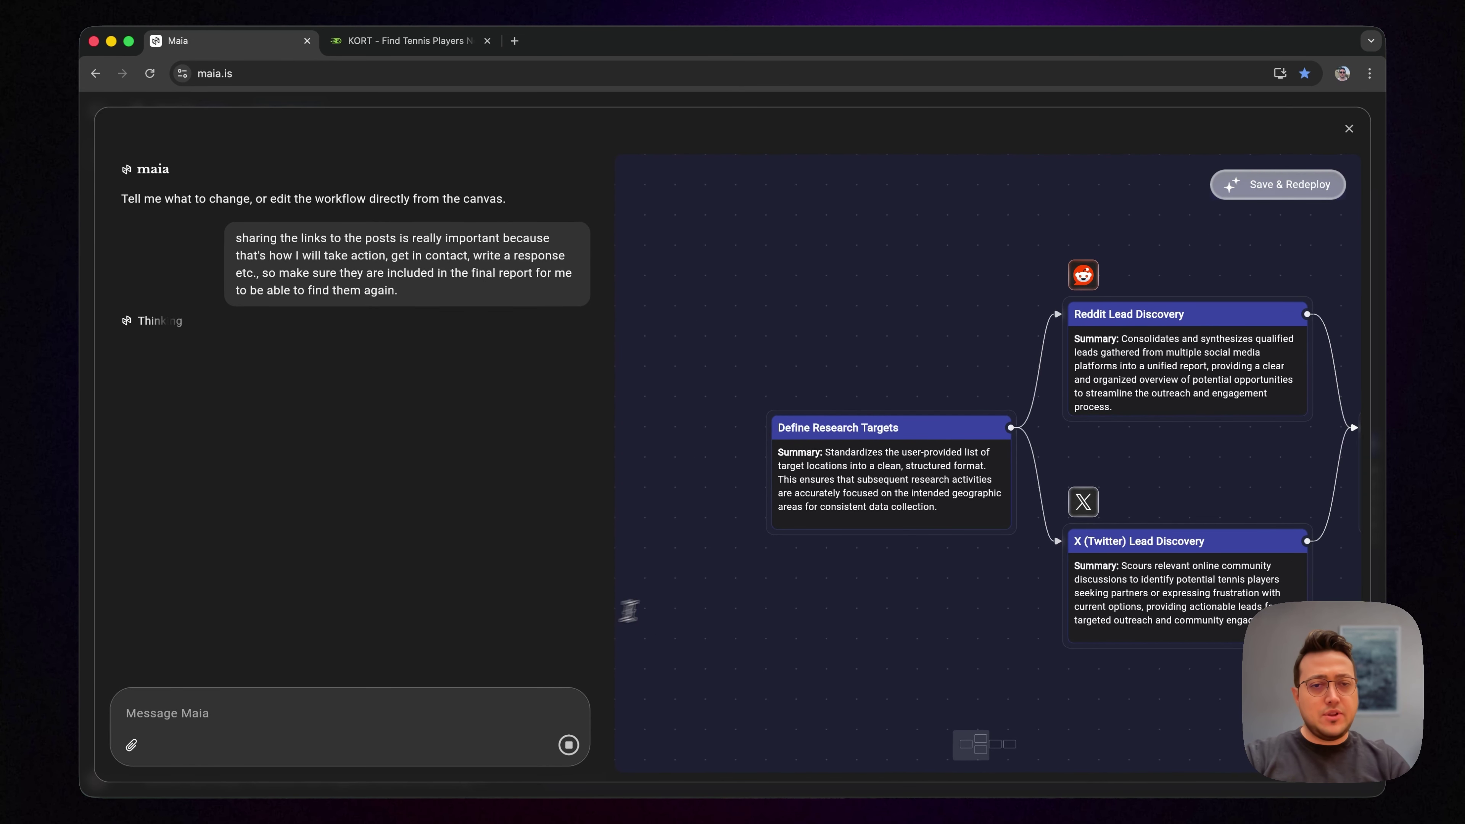
Step: Check the Synthesis & Lead Report Generation step's report instructions, then close its details panel
left_click(1190, 471)
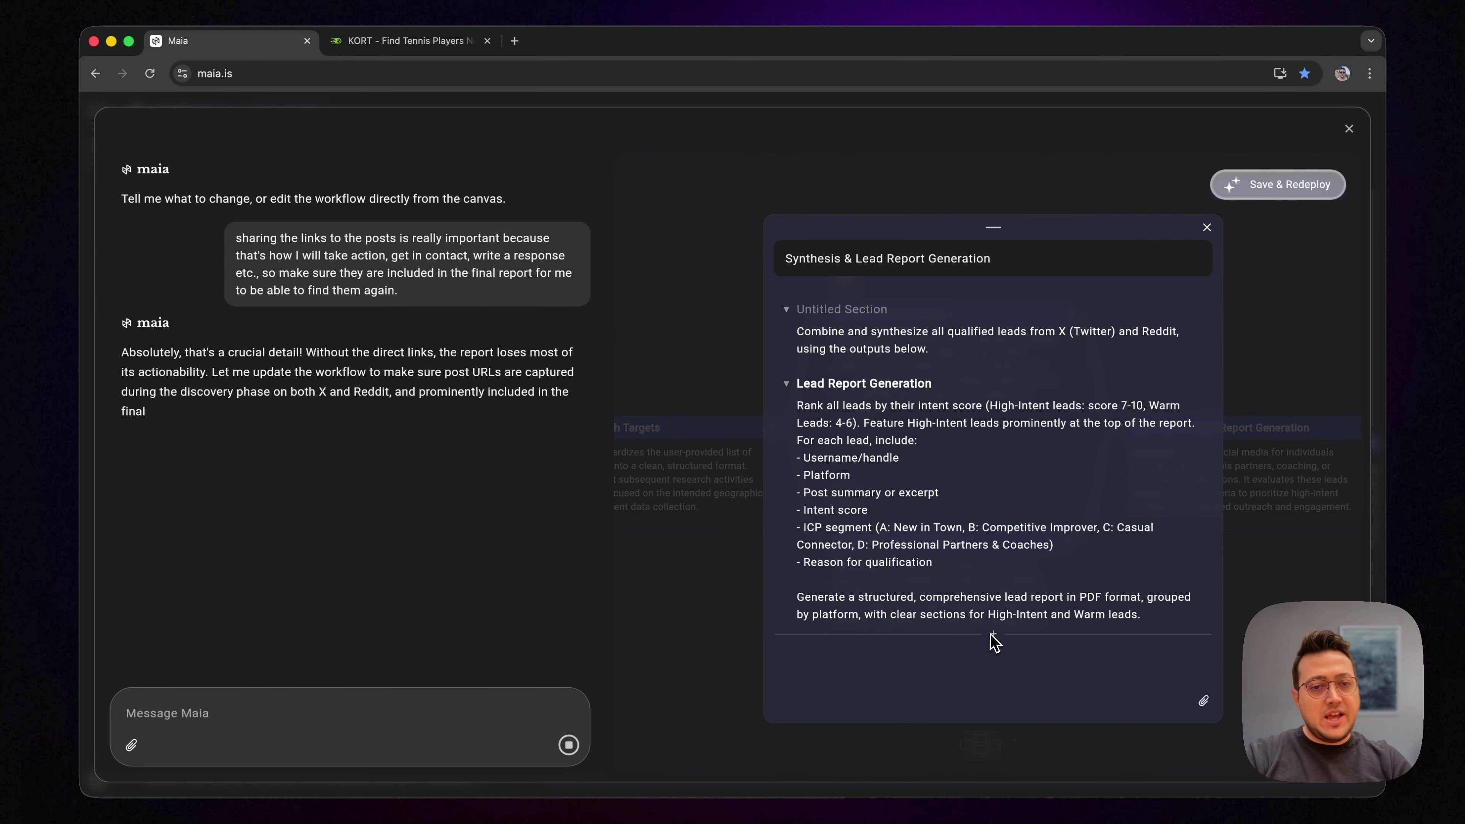
left_click(1207, 228)
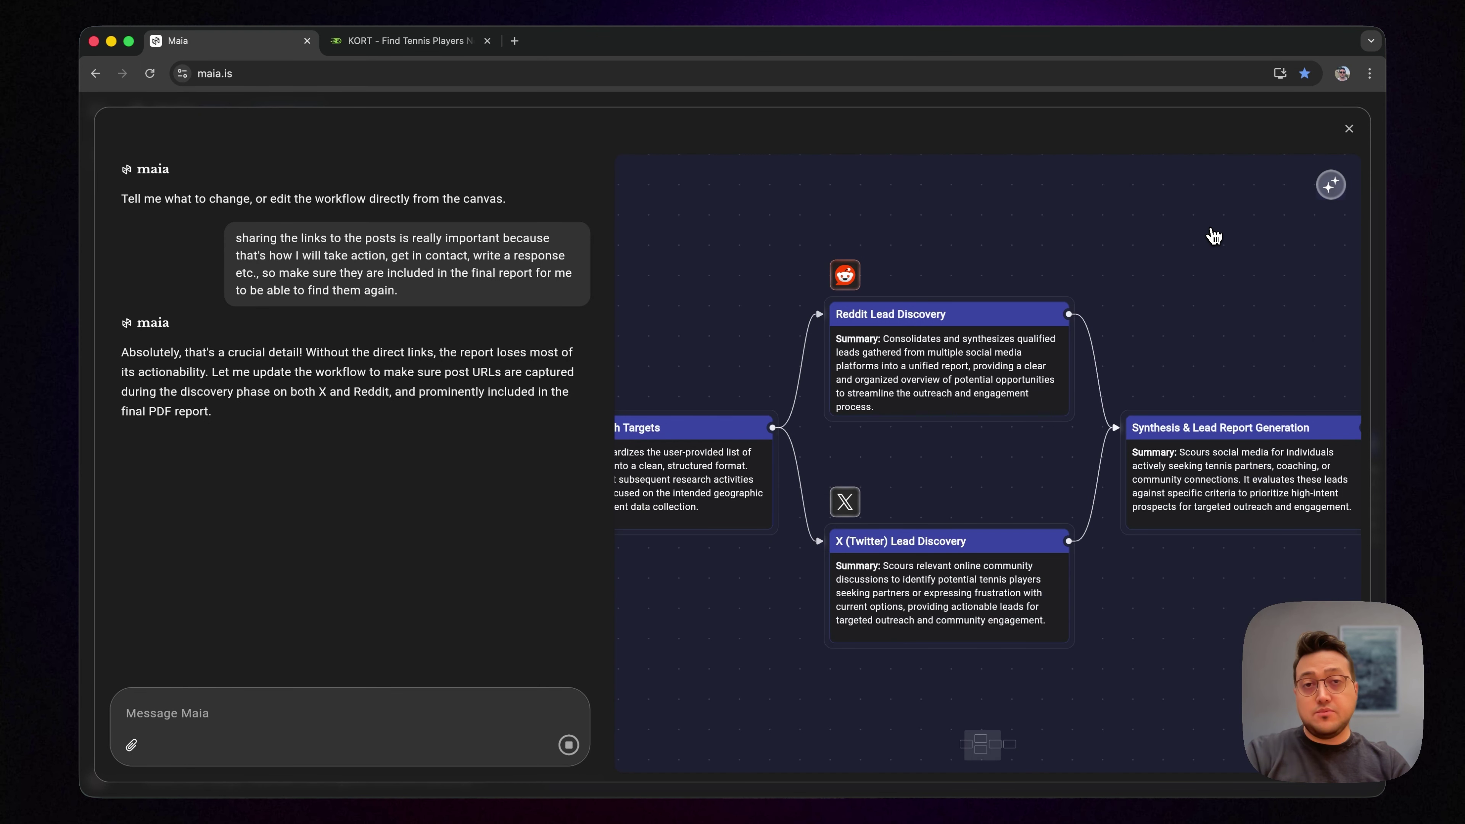